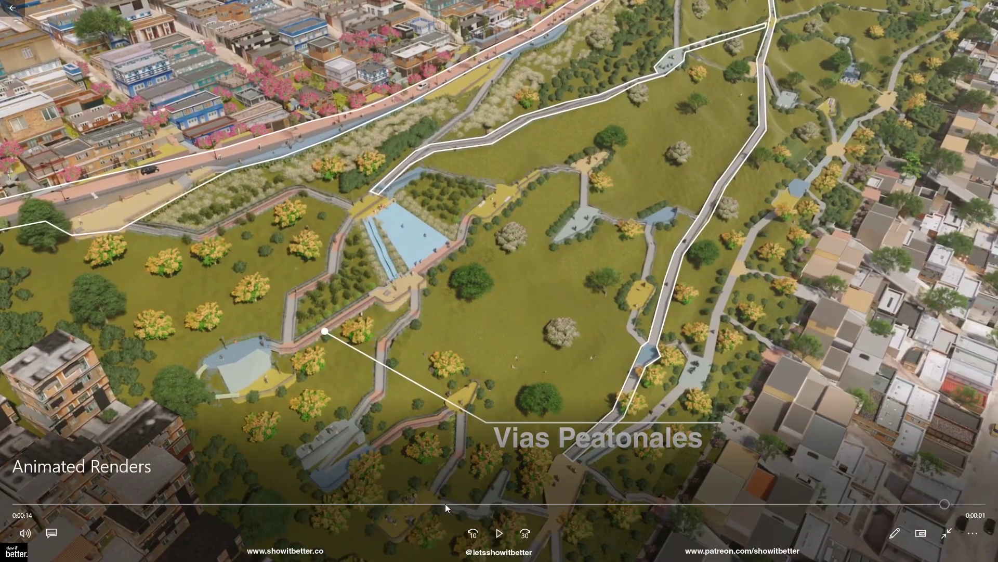
Rewind the Animated Renders video to its start and play it.
drag(445, 504, 31, 504)
click(499, 533)
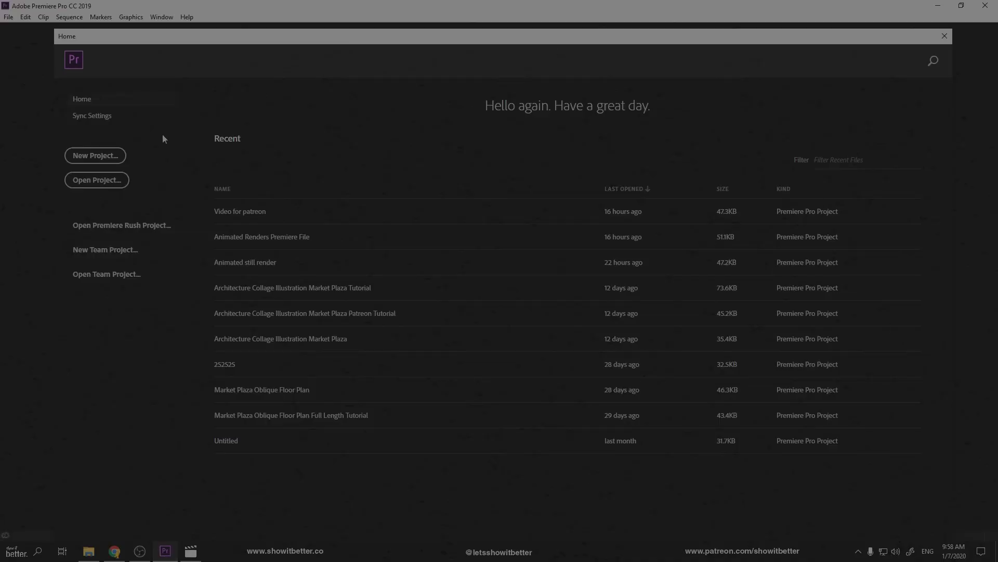
Create a new Premiere Pro project named "animated renders with text" in the January 3 2020 folder.
click(88, 157)
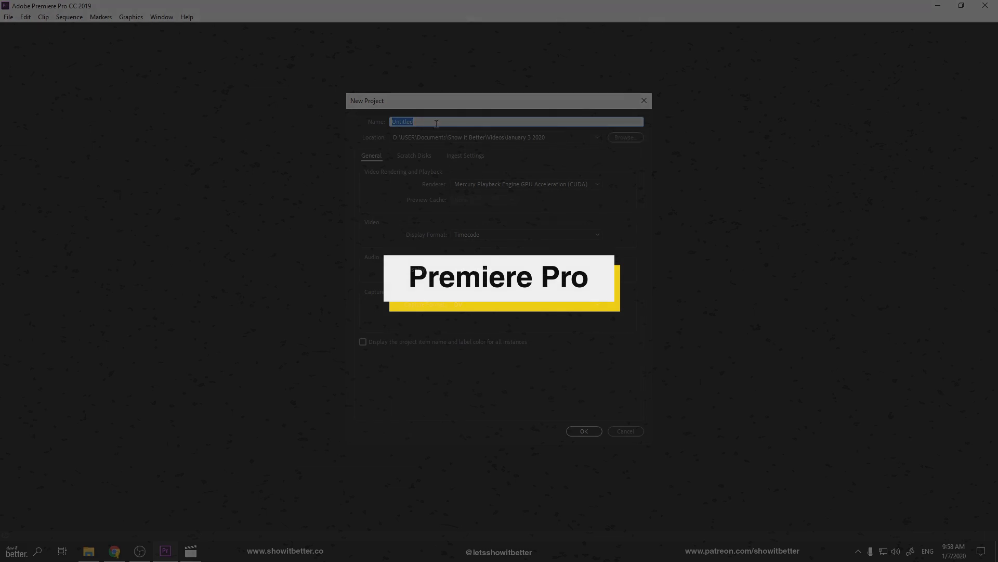
text(an)
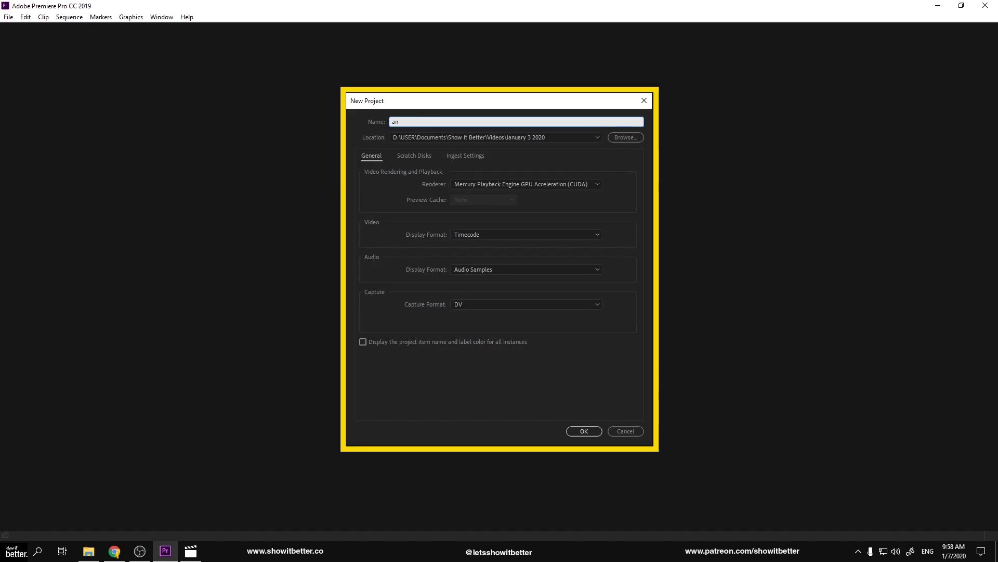
text(imated renders with text)
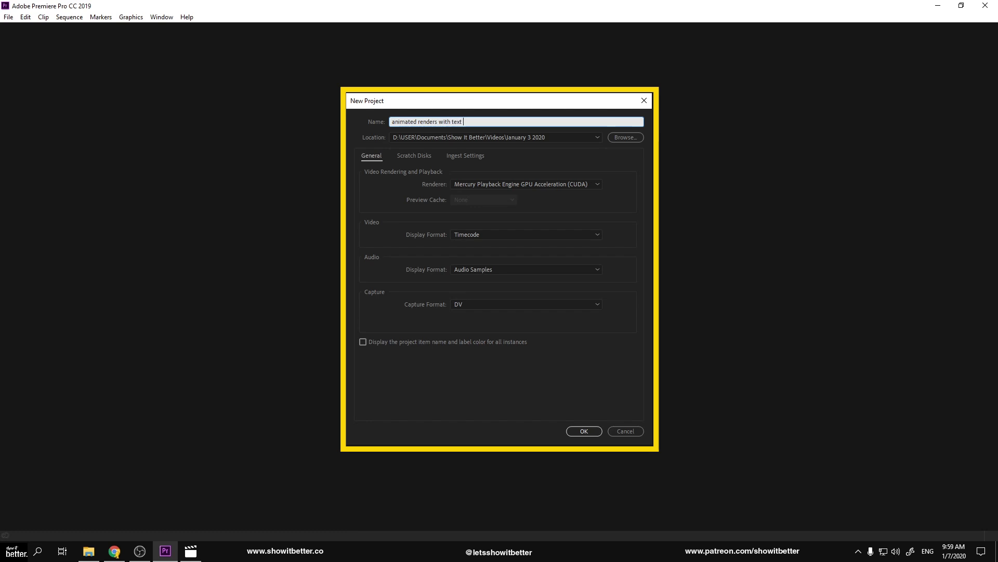
click(584, 431)
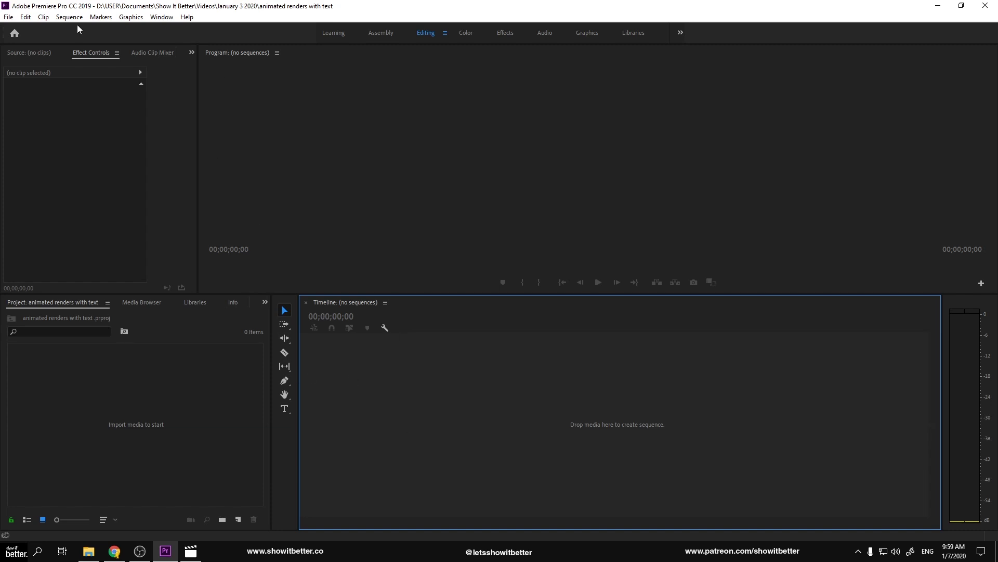
Review the DV - NTSC sequence presets and create a new sequence from the Digital SLR preset DSLR 1080p30.
click(24, 18)
mouse_move(9, 17)
mouse_move(78, 29)
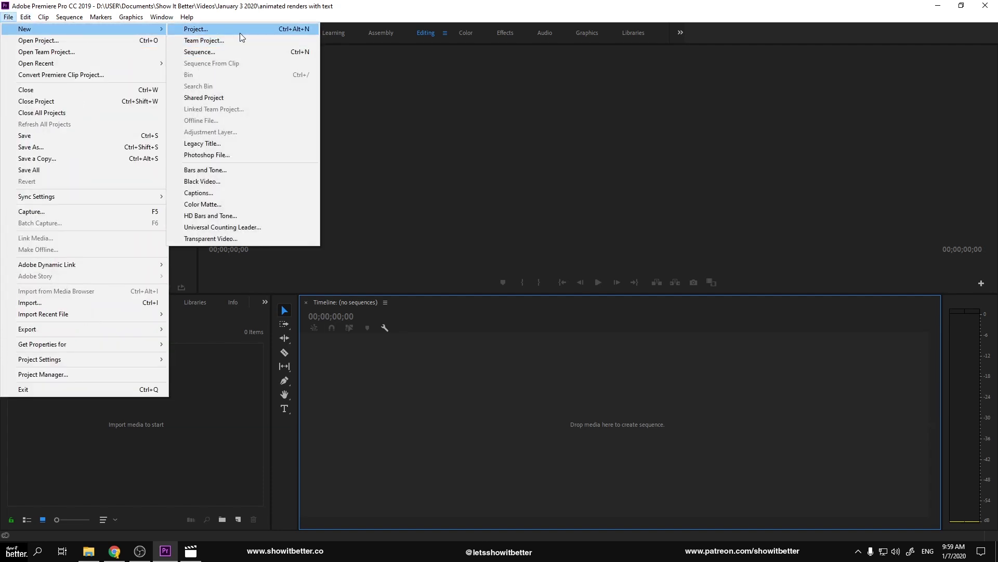
click(200, 52)
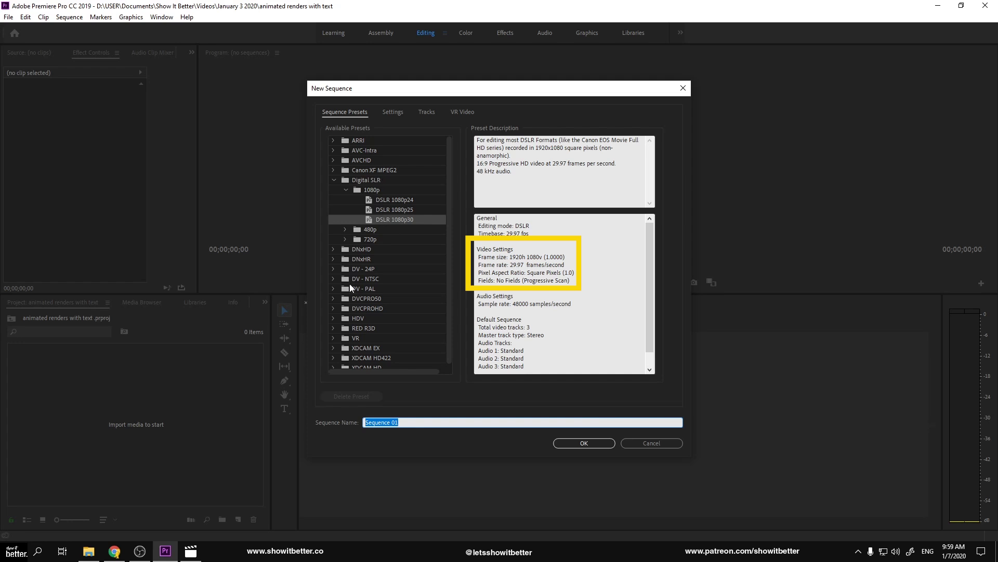
click(333, 278)
click(388, 296)
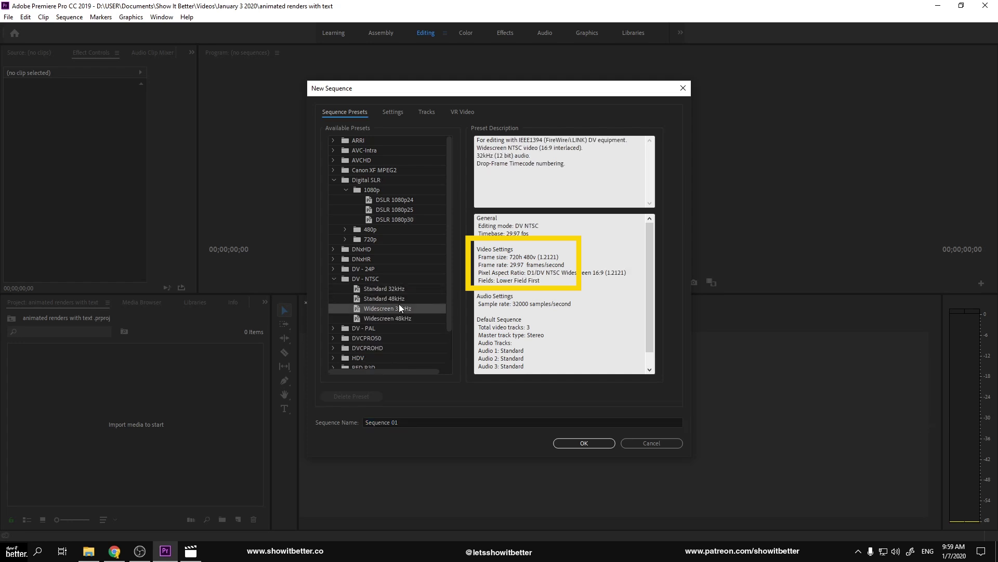
click(402, 318)
scroll(404, 327, down, 2)
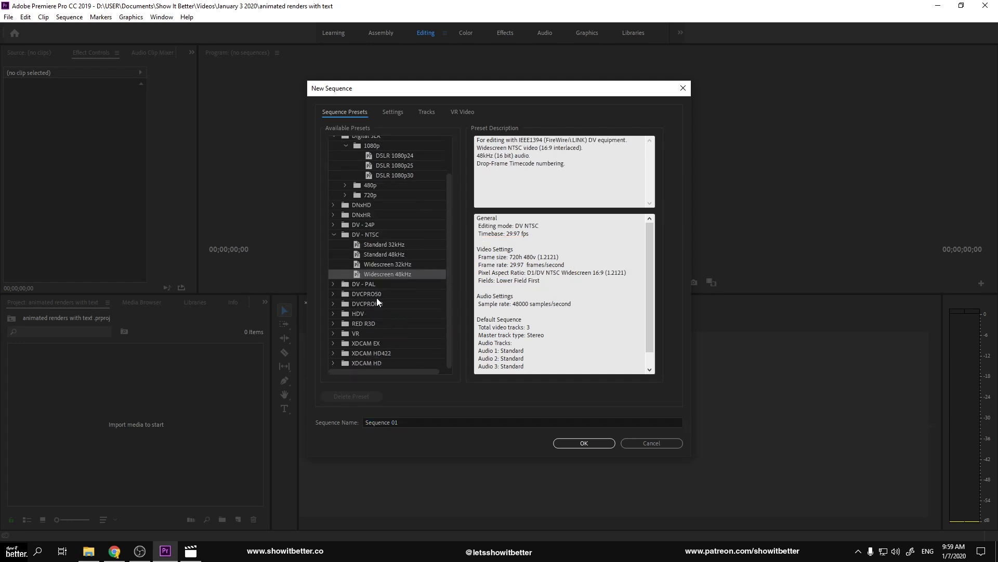
scroll(376, 296, up, 2)
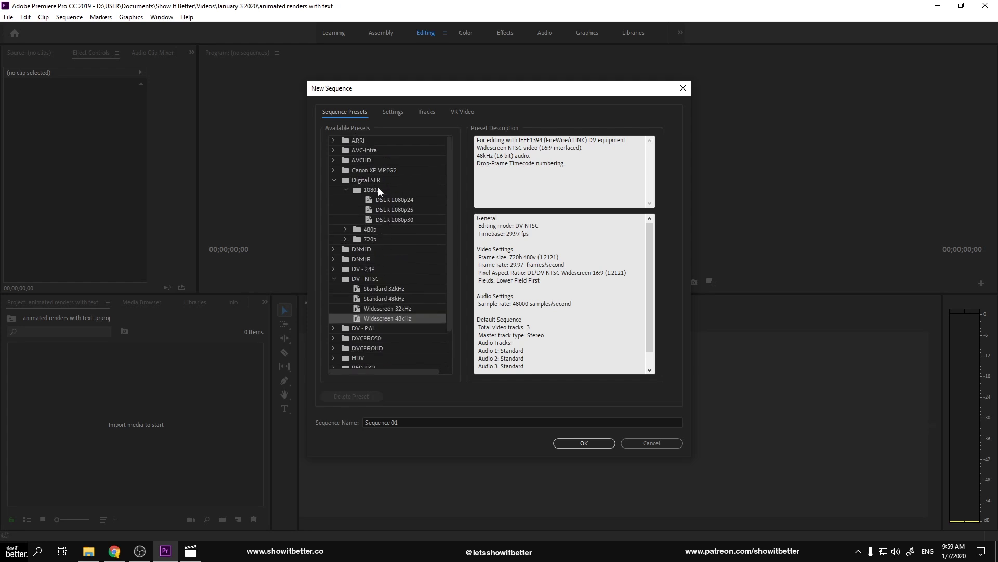
click(405, 201)
click(419, 219)
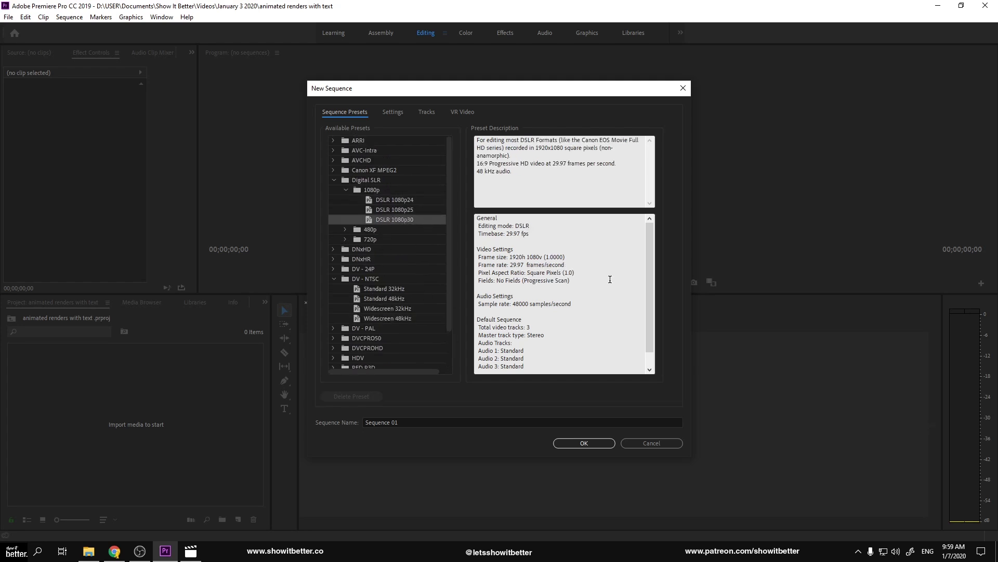
click(574, 445)
Bring the images bosque sensaciones and vista aerea2 from the January 3 2020 folder in File Explorer onto track V1, one after the other.
key(alt+Tab)
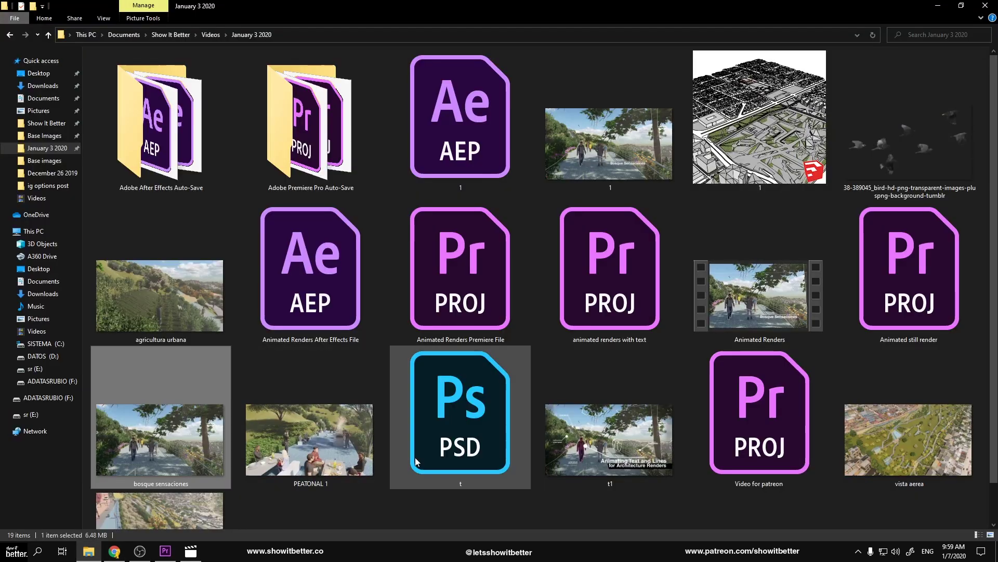
click(374, 437)
scroll(566, 423, down, 1)
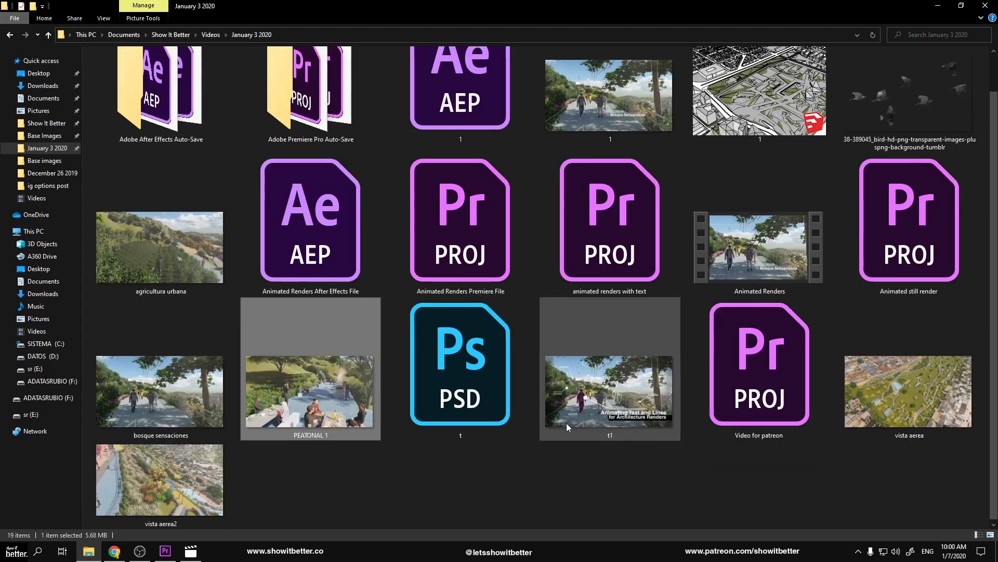
drag(179, 395, 425, 416)
scroll(442, 445, up, 8)
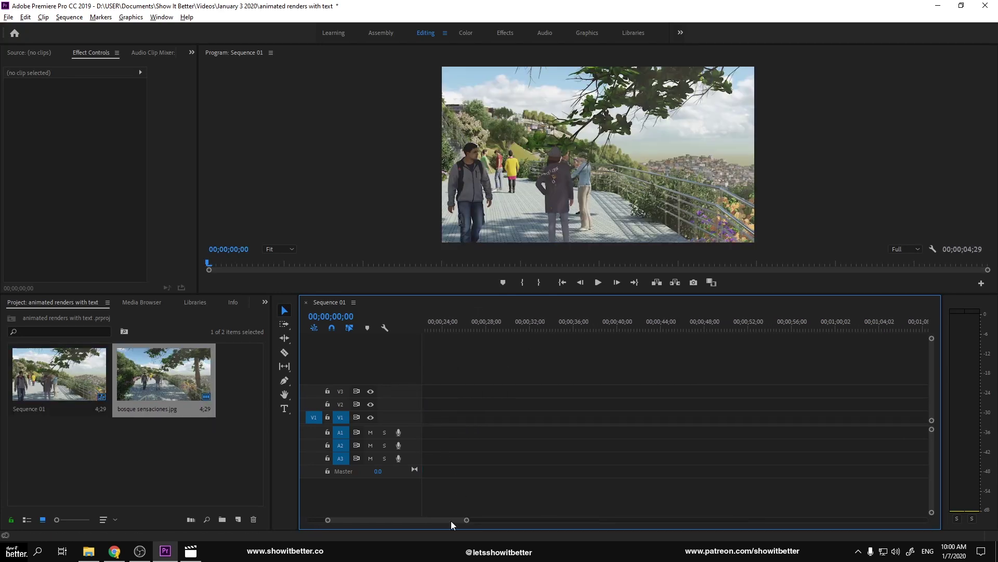
key(alt+Tab)
drag(213, 474, 483, 416)
Replace the bosque sensaciones clip on track V1 with an After Effects composition.
click(457, 321)
mouse_move(457, 321)
mouse_down()
mouse_move(474, 321)
mouse_move(458, 321)
mouse_up()
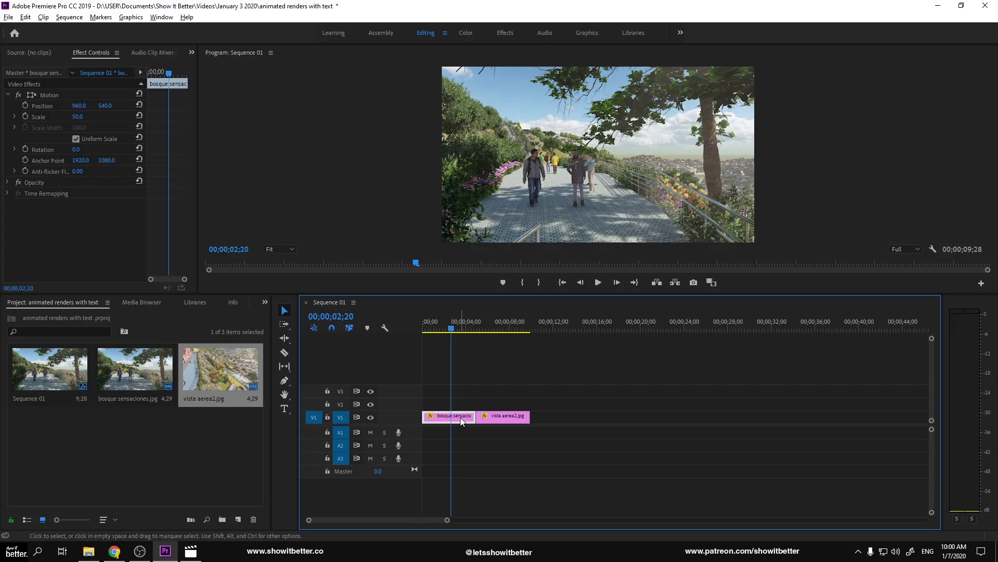
right_click(460, 417)
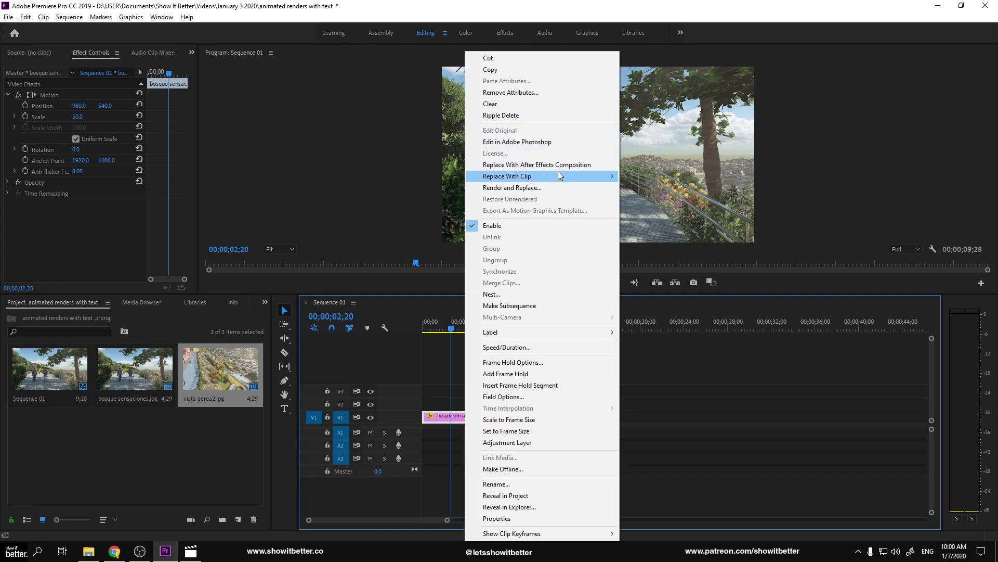
click(536, 165)
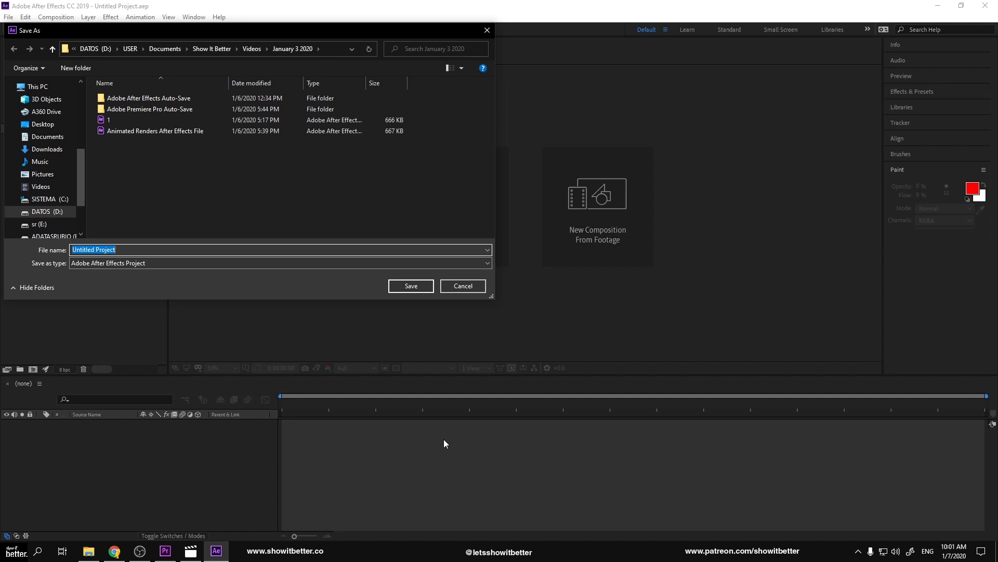
Save the new After Effects project as "Animated Text and lines" in the January 3 2020 folder.
text(Animated)
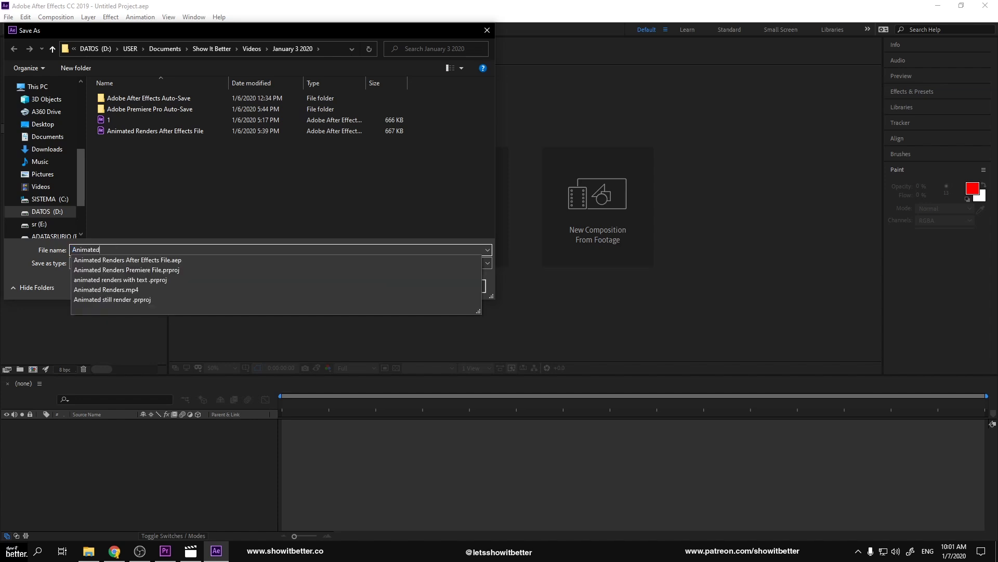
text( Text and lines)
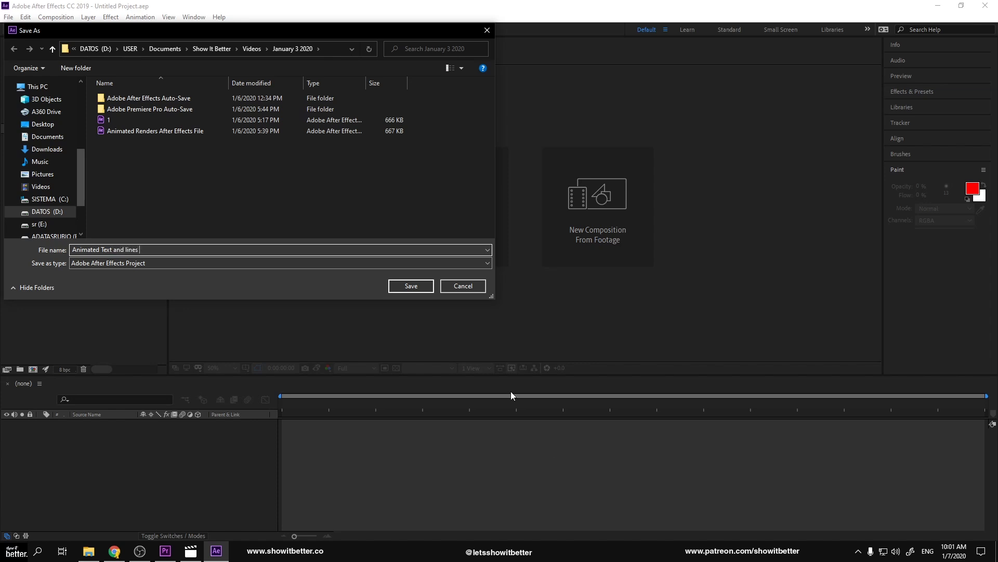
click(401, 285)
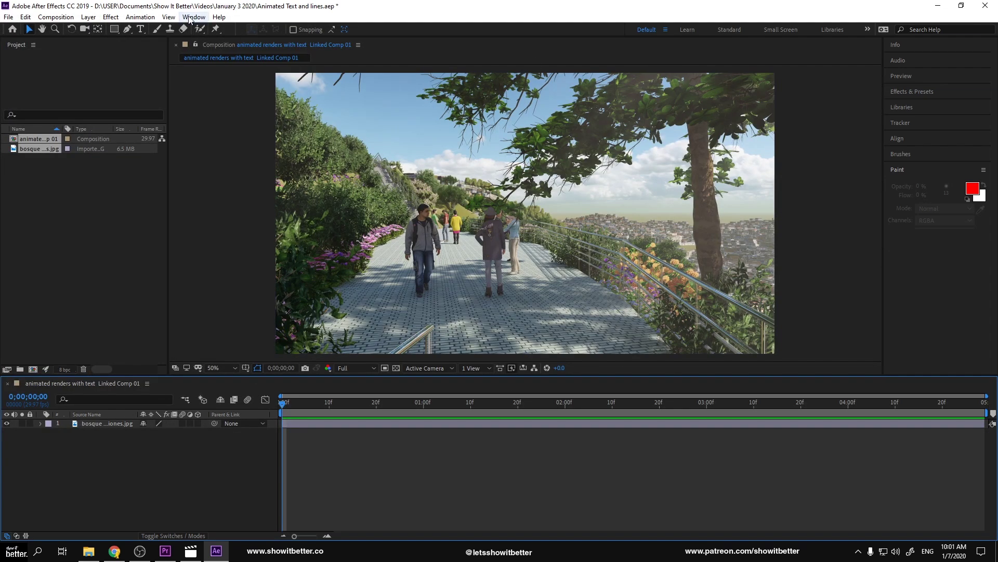
click(218, 17)
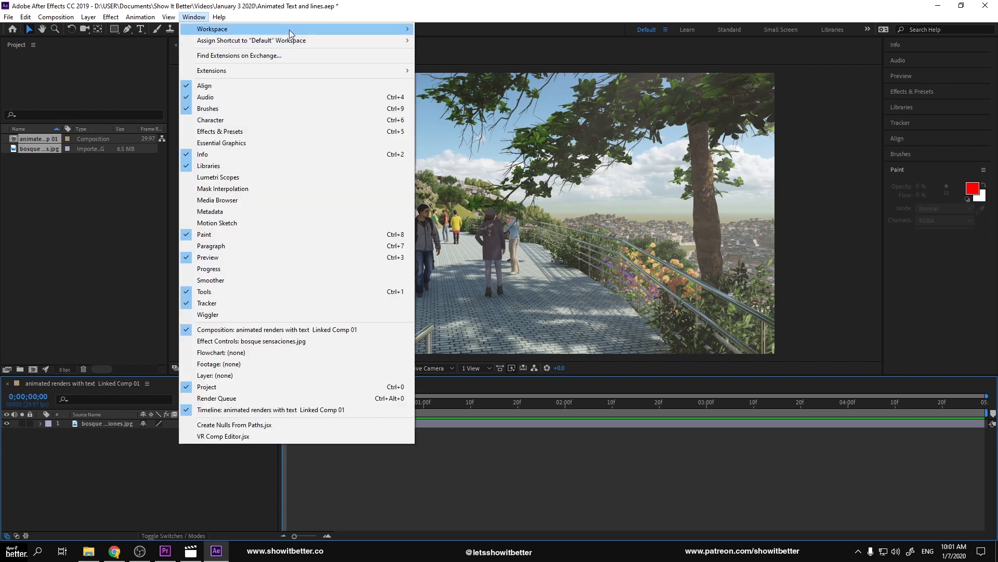
click(133, 448)
click(110, 424)
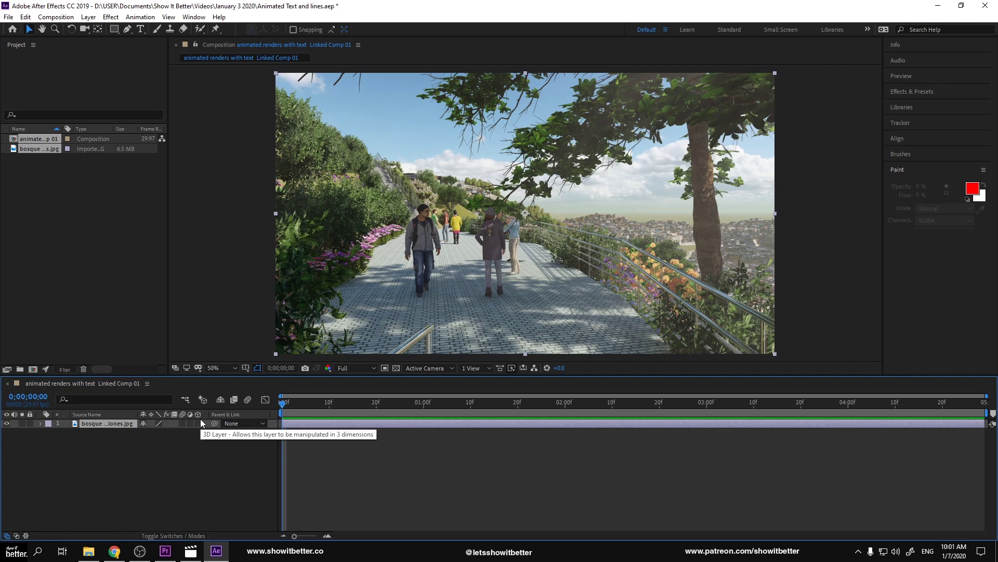
click(156, 442)
click(113, 426)
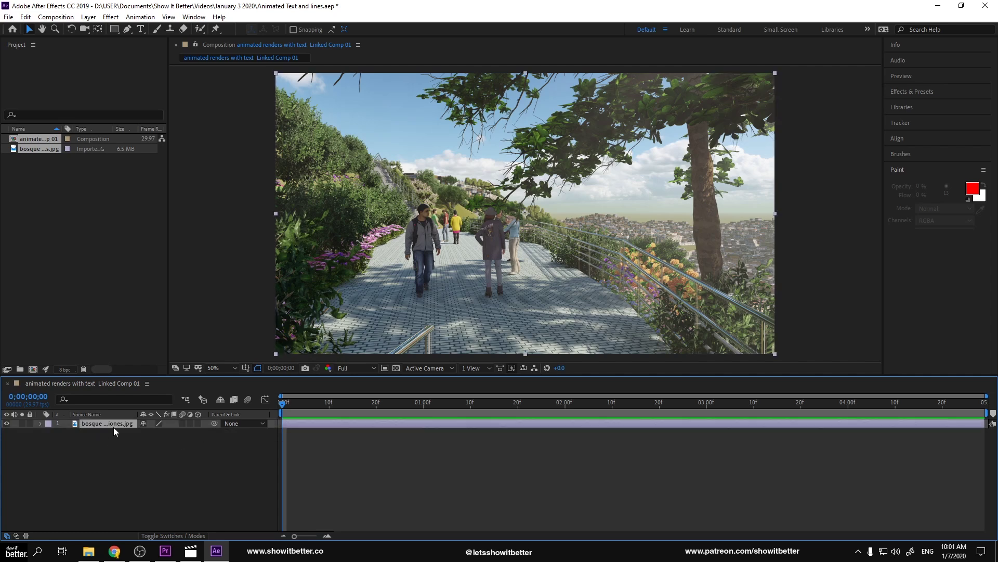
click(136, 447)
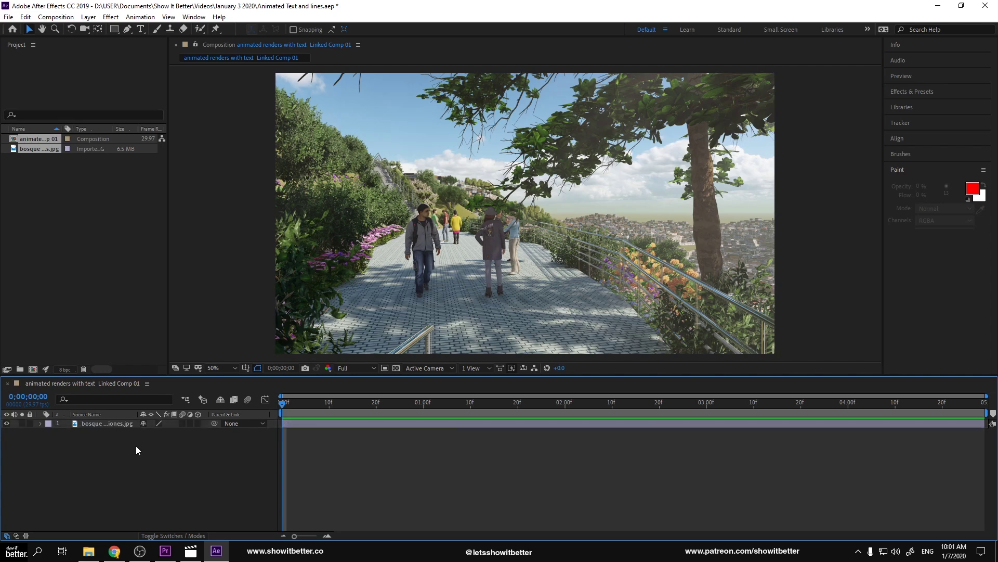
Pre-compose the bosque sensaciones layer into a new composition named "Render 1".
click(117, 427)
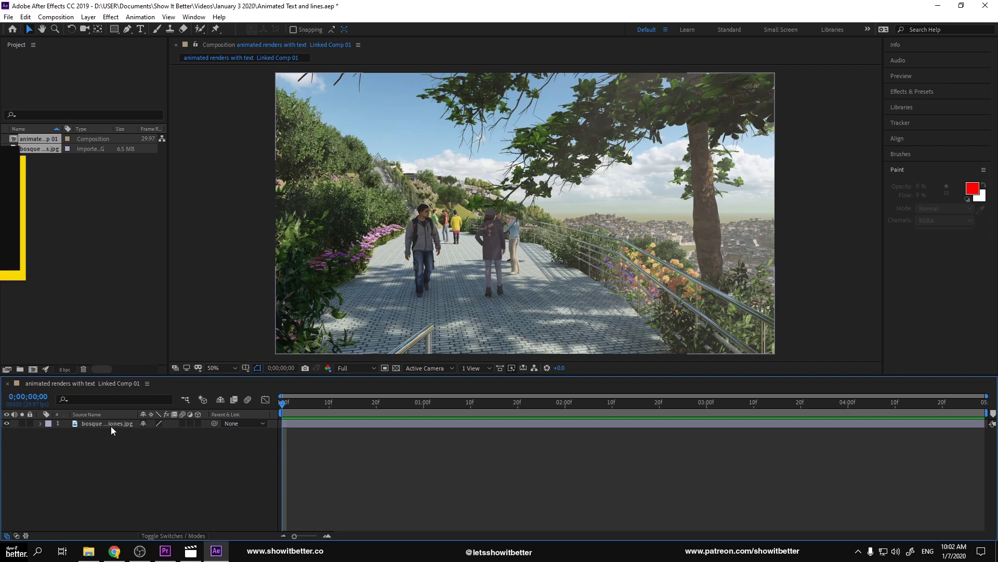
right_click(111, 425)
click(175, 377)
text(Render 1)
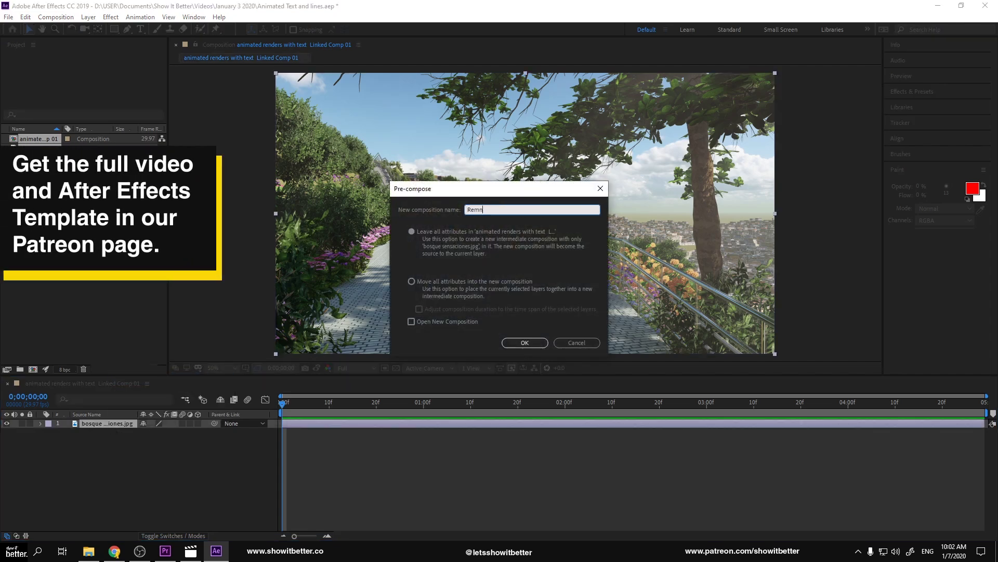
key(Return)
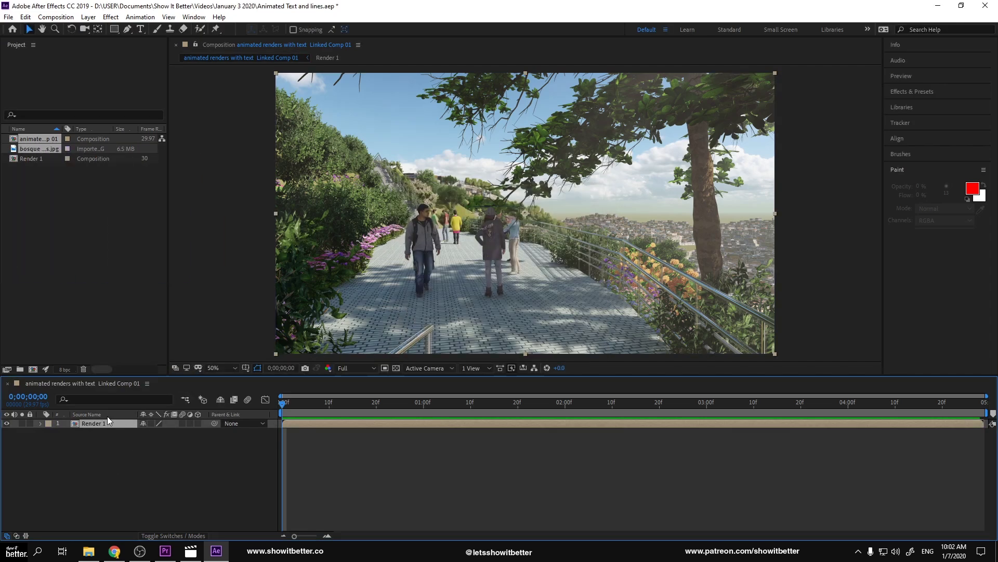
click(76, 432)
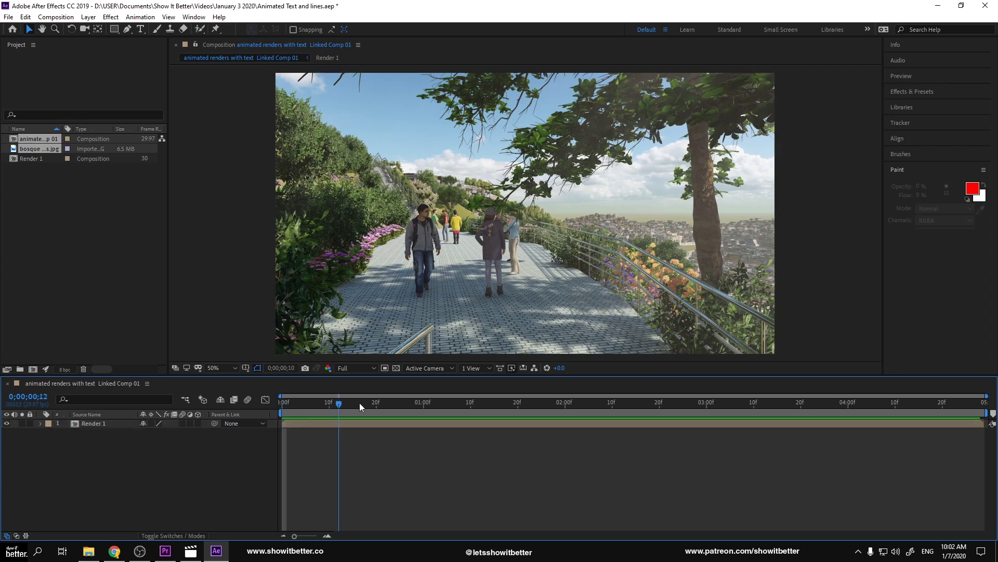
click(96, 425)
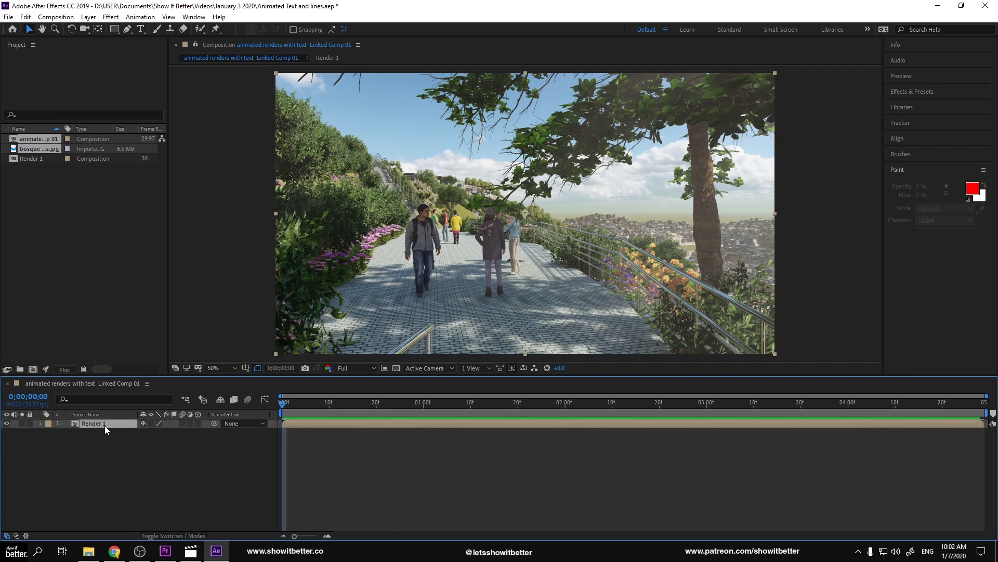
click(167, 429)
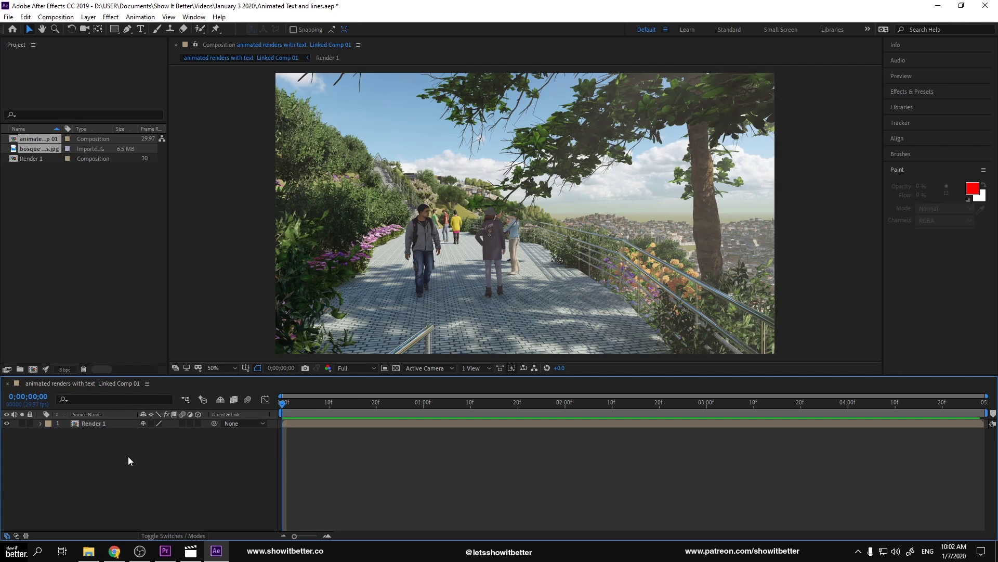
Open the Render 1 composition for editing.
click(108, 423)
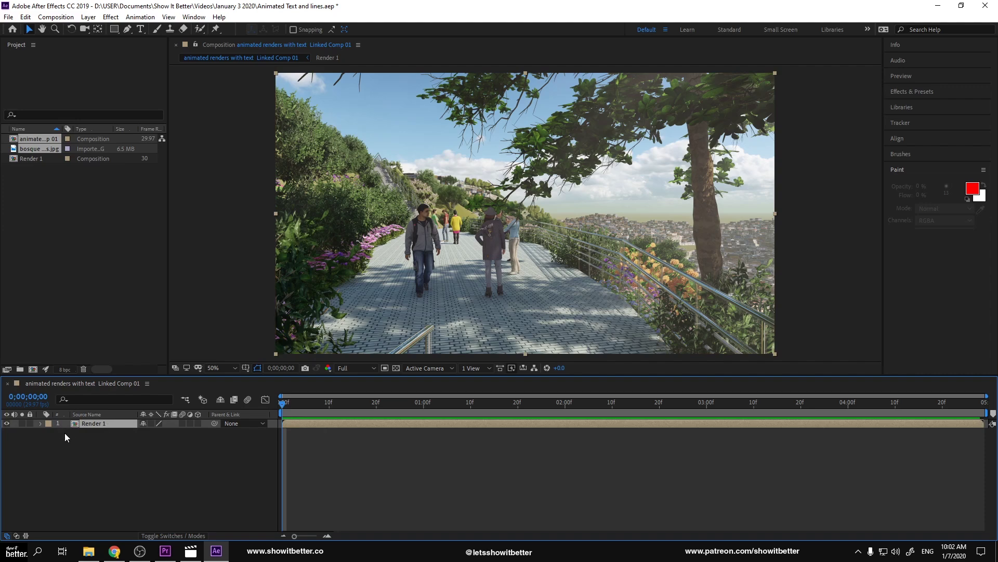
double_click(91, 425)
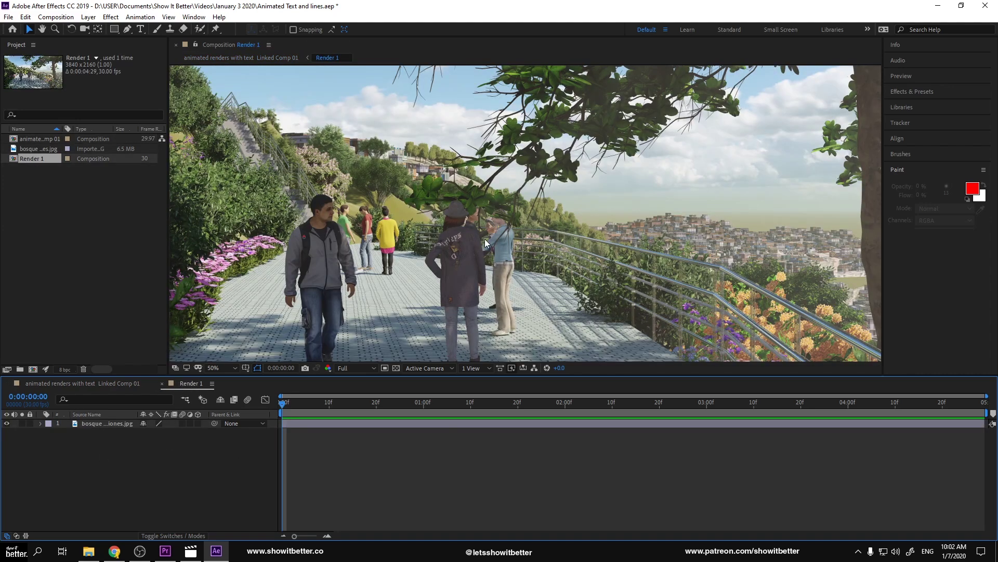
key(comma)
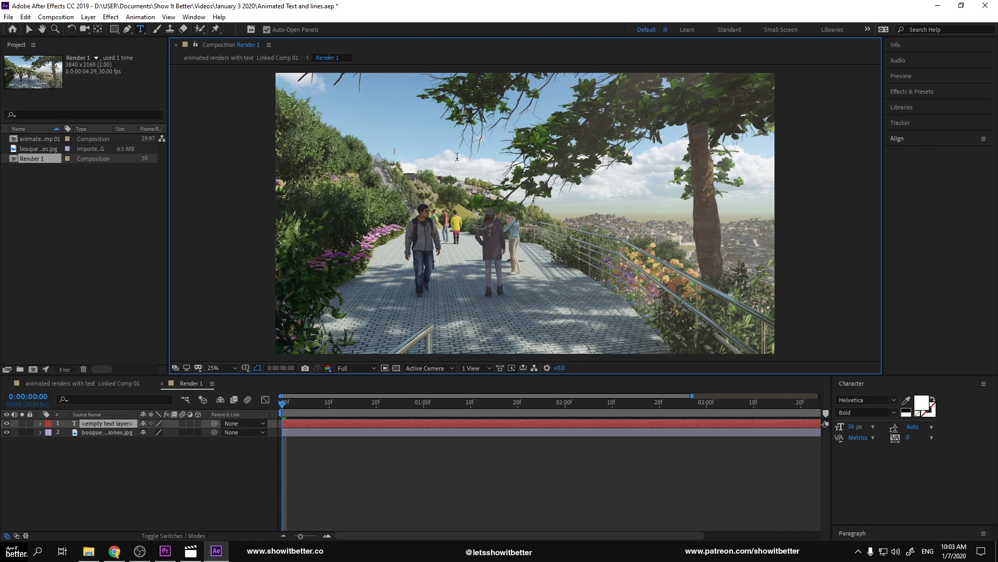
Add the text "Park View" in the sky above the hillside stairs of the render.
text(Pa)
click(29, 29)
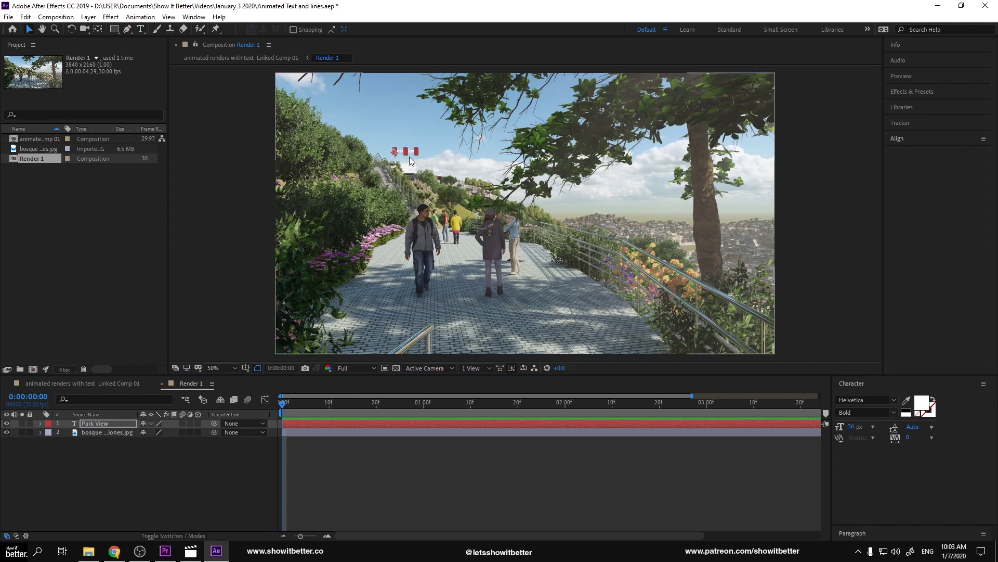
scroll(400, 169, up, 2)
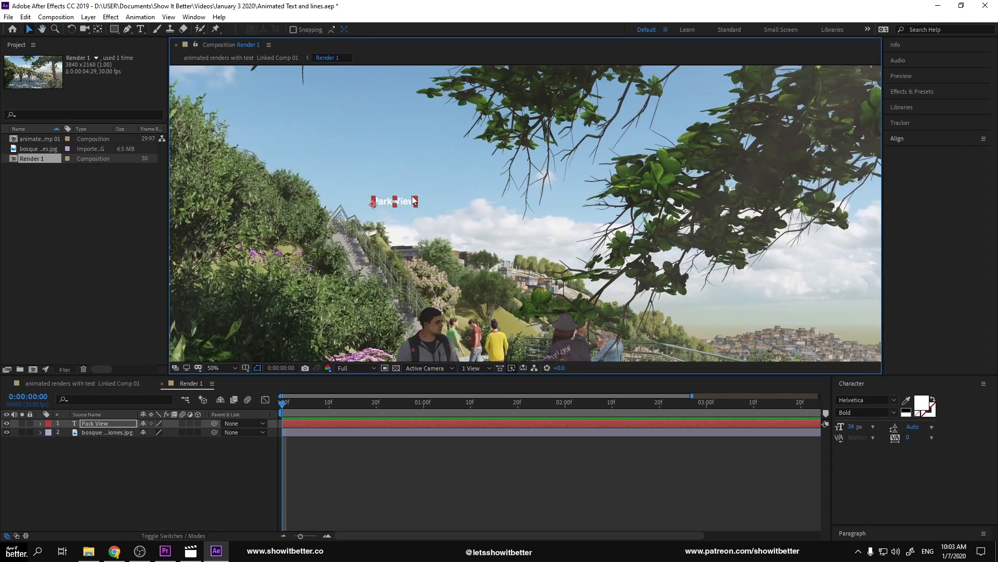
Enlarge the Park View title and reposition it in the sky above the shrubs on the hillside.
drag(416, 201, 598, 158)
scroll(489, 203, down, 4)
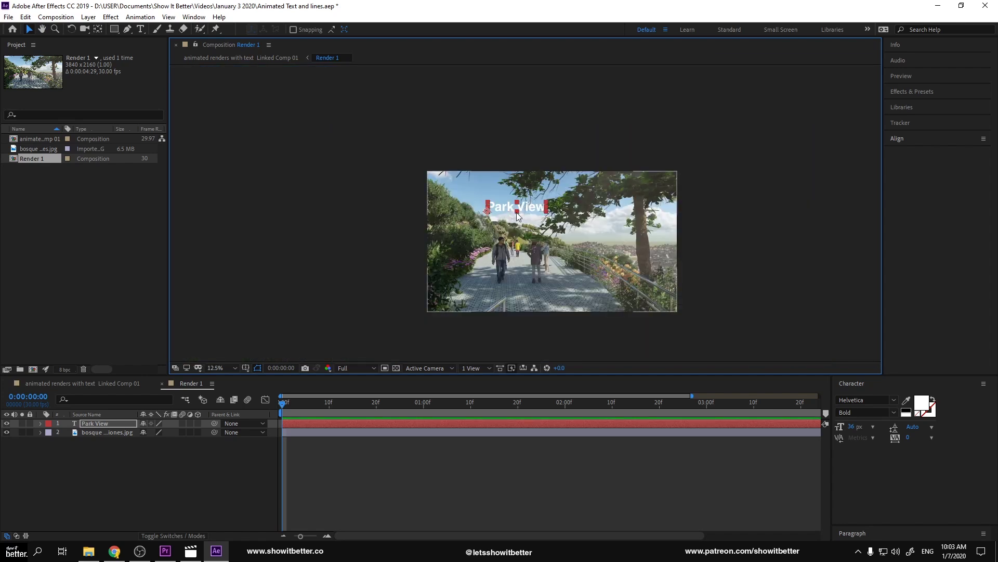
scroll(457, 194, up, 2)
drag(457, 194, 409, 175)
drag(490, 182, 416, 142)
click(197, 500)
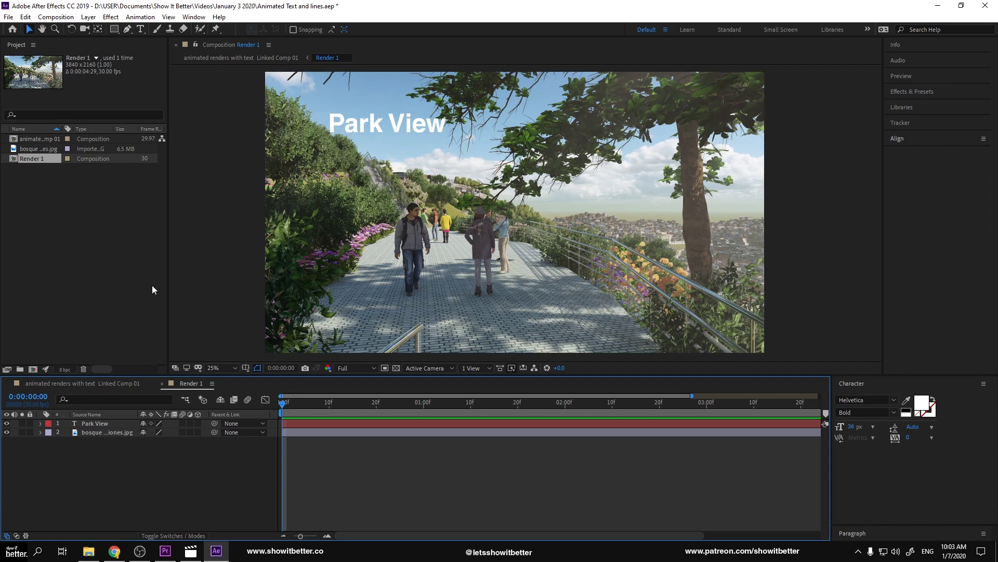
Trace the walking man in front from shoes to head with the Pen tool, using a white 5 px stroke and no fill.
click(127, 29)
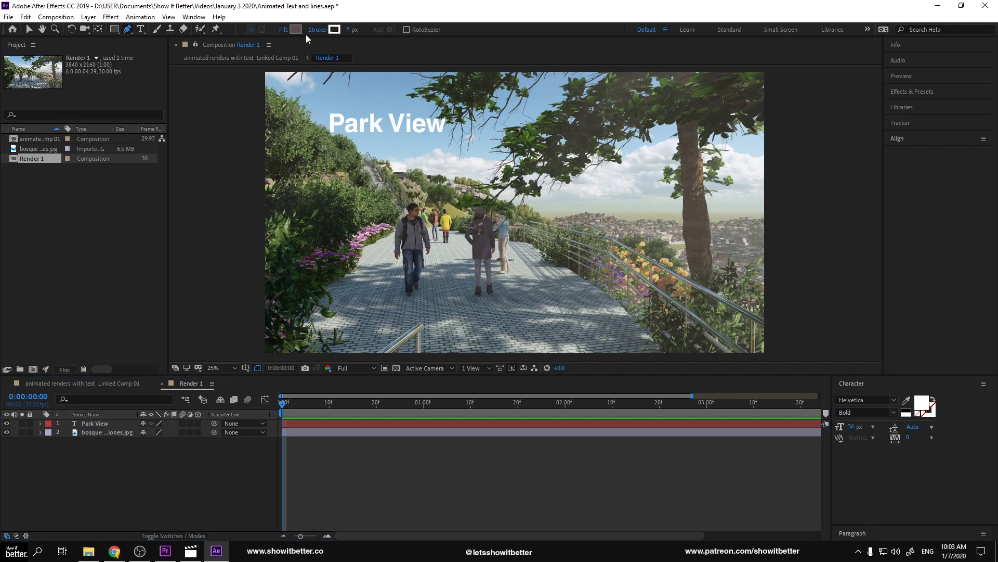
scroll(422, 276, up, 2)
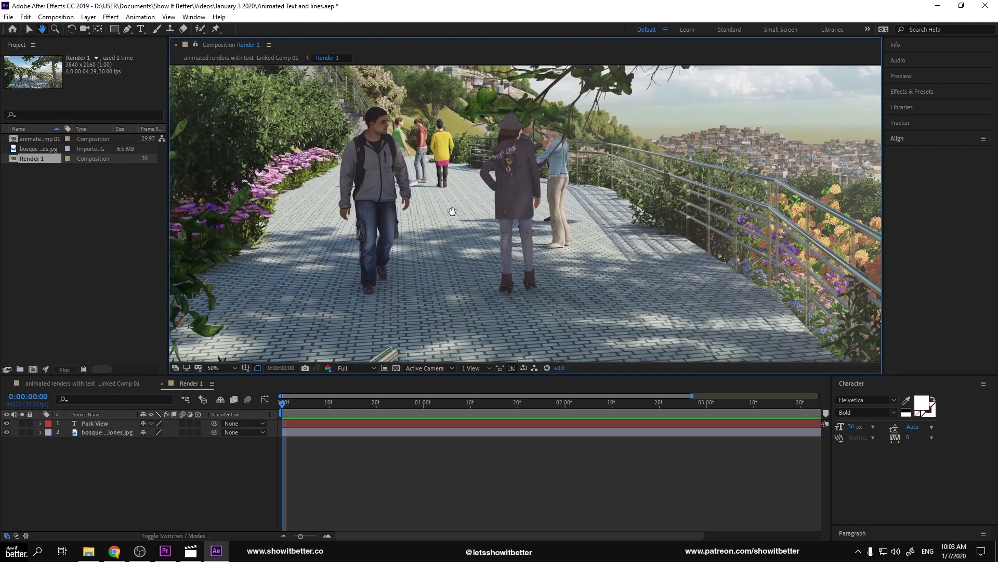
scroll(376, 302, up, 3)
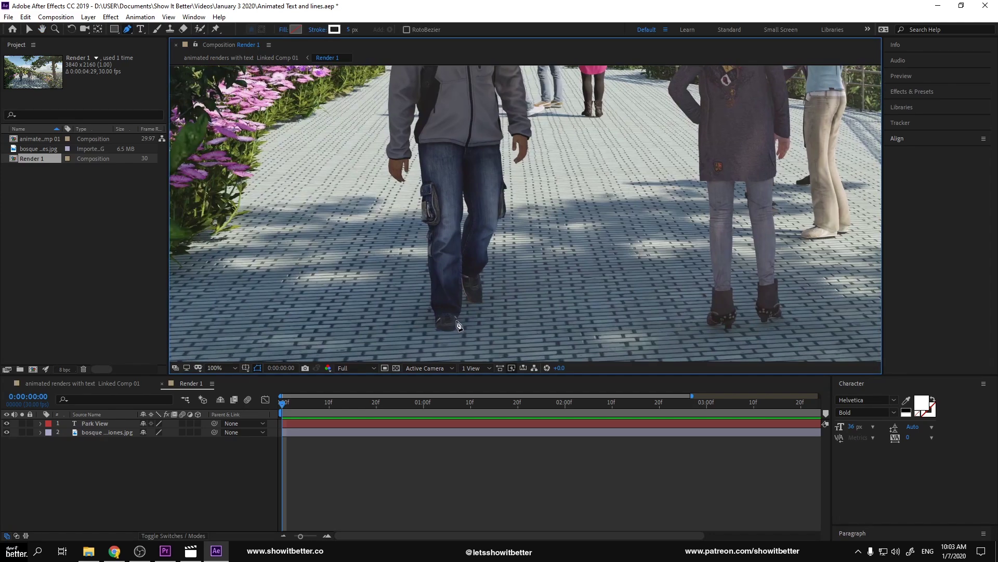
scroll(437, 328, up, 2)
click(491, 294)
click(483, 277)
click(477, 245)
click(471, 179)
scroll(466, 182, up, 3)
click(453, 173)
scroll(455, 177, up, 3)
click(457, 218)
click(458, 175)
click(461, 149)
click(452, 130)
click(446, 173)
click(441, 190)
click(440, 255)
click(435, 286)
click(417, 287)
click(396, 261)
click(401, 226)
click(403, 171)
click(399, 123)
drag(410, 127, 388, 289)
click(388, 208)
click(409, 149)
click(422, 134)
click(455, 119)
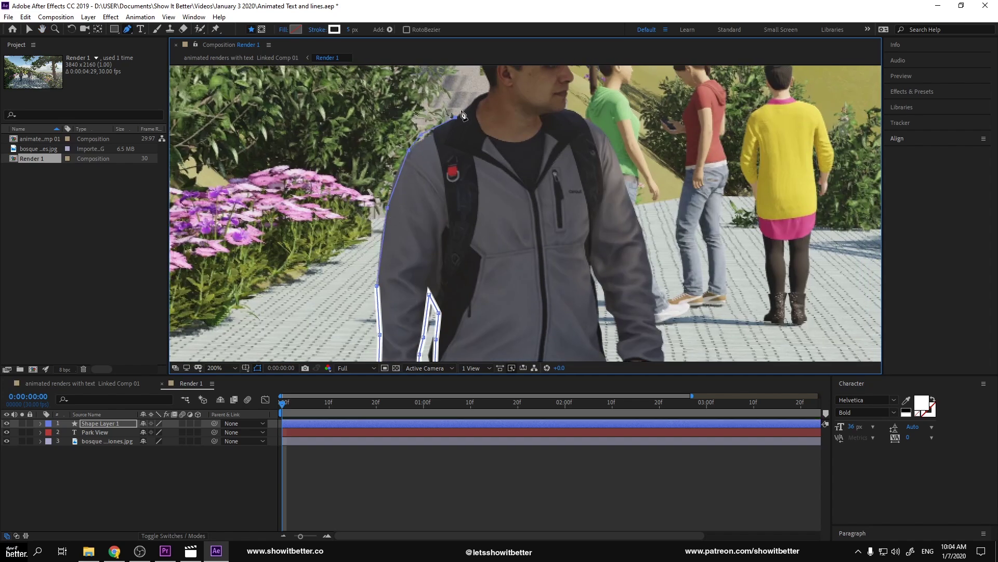
click(477, 98)
click(487, 92)
drag(489, 93, 432, 229)
click(421, 198)
click(419, 168)
click(456, 138)
click(477, 142)
click(490, 147)
click(501, 150)
click(508, 166)
click(512, 184)
click(512, 210)
click(509, 242)
click(544, 265)
click(557, 289)
drag(558, 294, 475, 110)
click(515, 173)
click(526, 223)
click(529, 272)
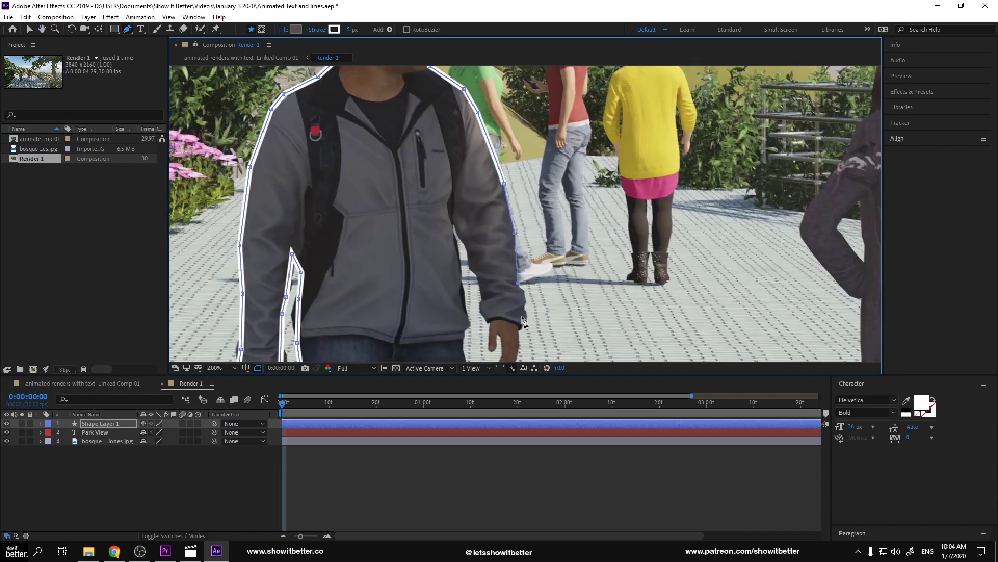
click(534, 311)
drag(537, 336, 537, 263)
click(527, 281)
click(510, 295)
click(498, 285)
click(500, 259)
click(490, 200)
click(463, 144)
drag(483, 266, 494, 138)
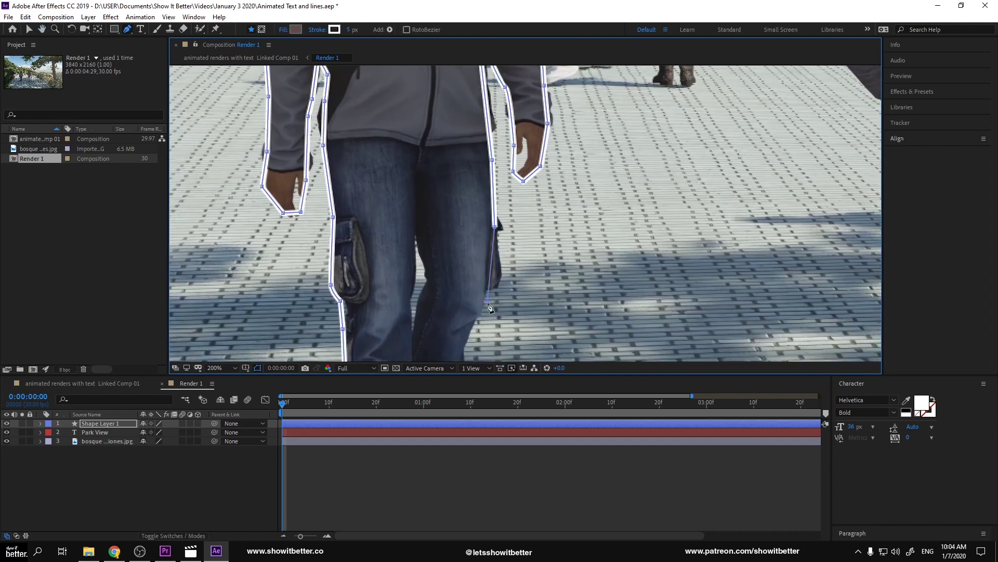
scroll(529, 154, up, 2)
click(518, 195)
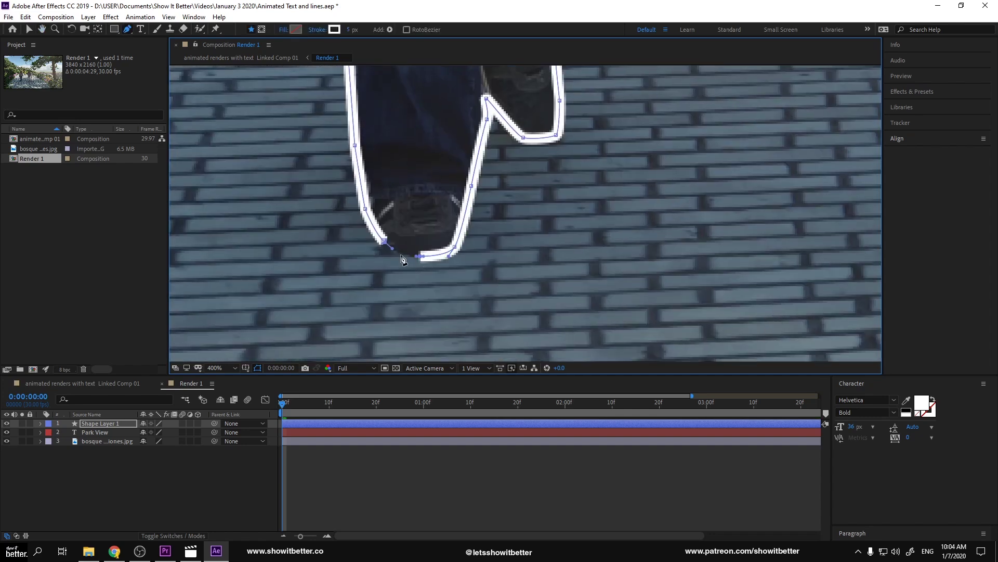
scroll(526, 213, down, 5)
Rename the man's outline layer as "guy in front".
click(98, 425)
right_click(104, 425)
click(169, 415)
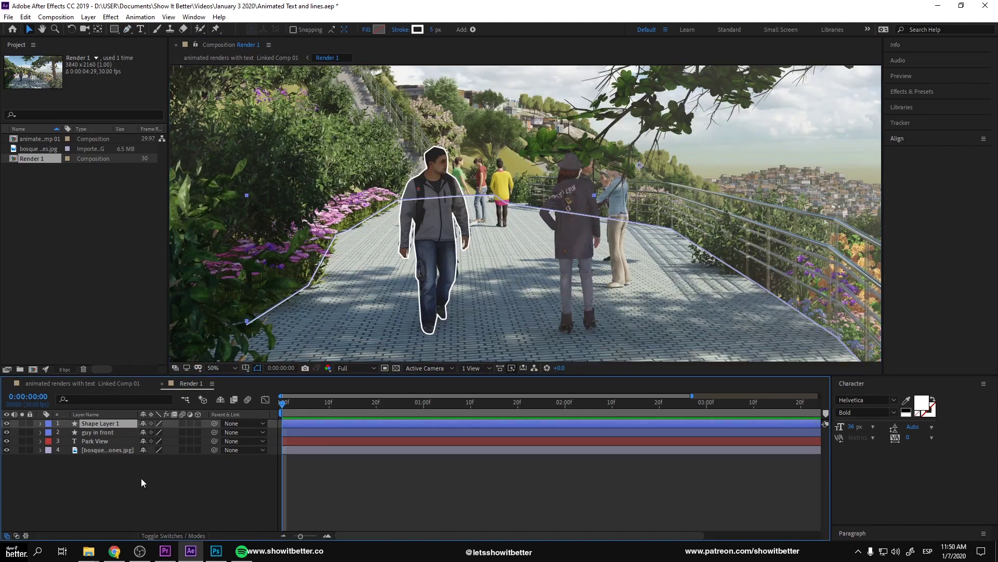
Pre-compose the plaza outline layer as "plaza line" and mask out the parts that cross the people.
right_click(114, 424)
click(151, 379)
click(127, 30)
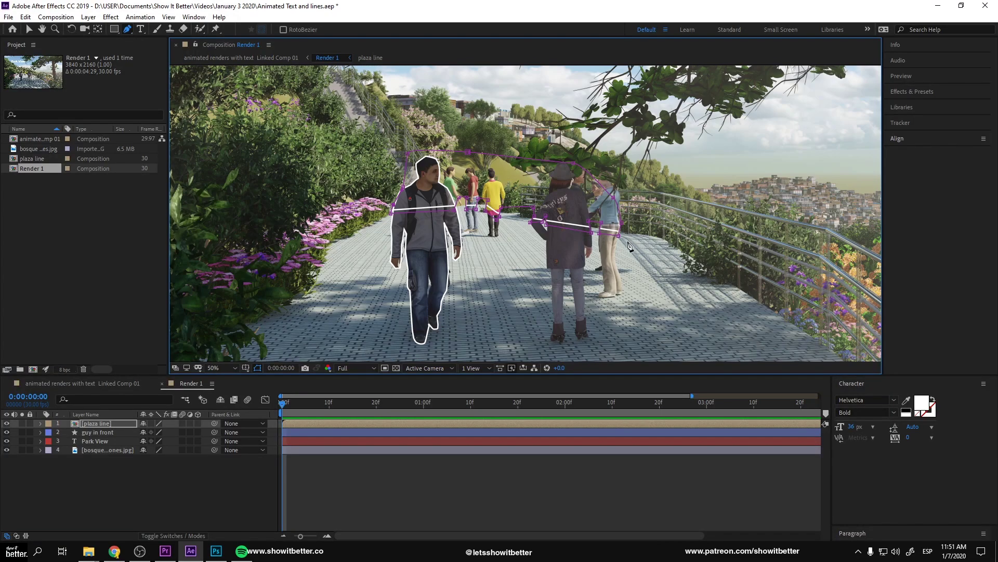
click(166, 457)
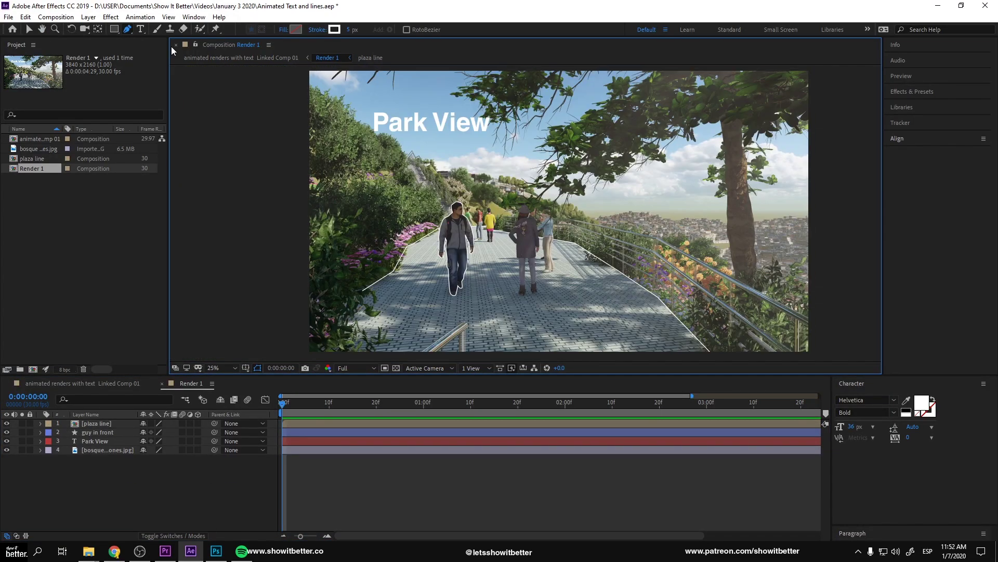
Draw a 10 px white leader line under the Park View title and add a small circle at its lower end.
click(494, 174)
click(494, 285)
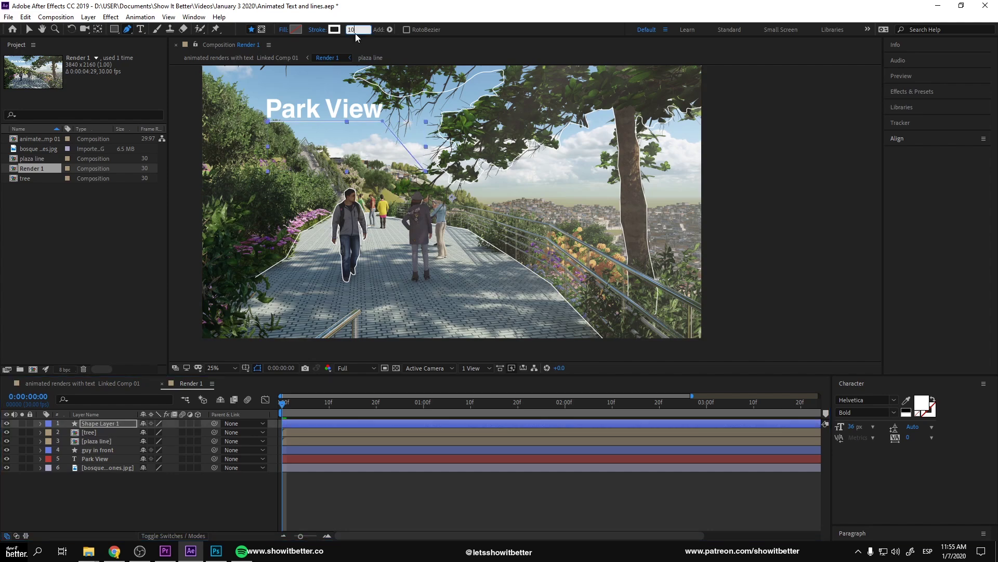
drag(114, 29, 156, 57)
scroll(359, 188, up, 4)
drag(359, 188, 395, 227)
key(v)
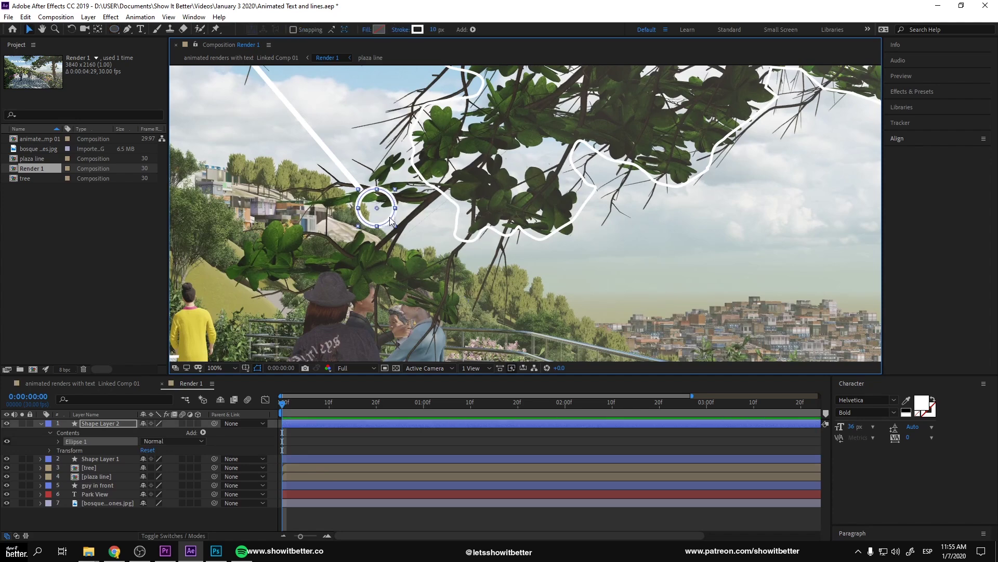
Fill the circle at the end of the leader line with solid white and edit its stroke options.
scroll(460, 214, down, 4)
scroll(459, 213, up, 2)
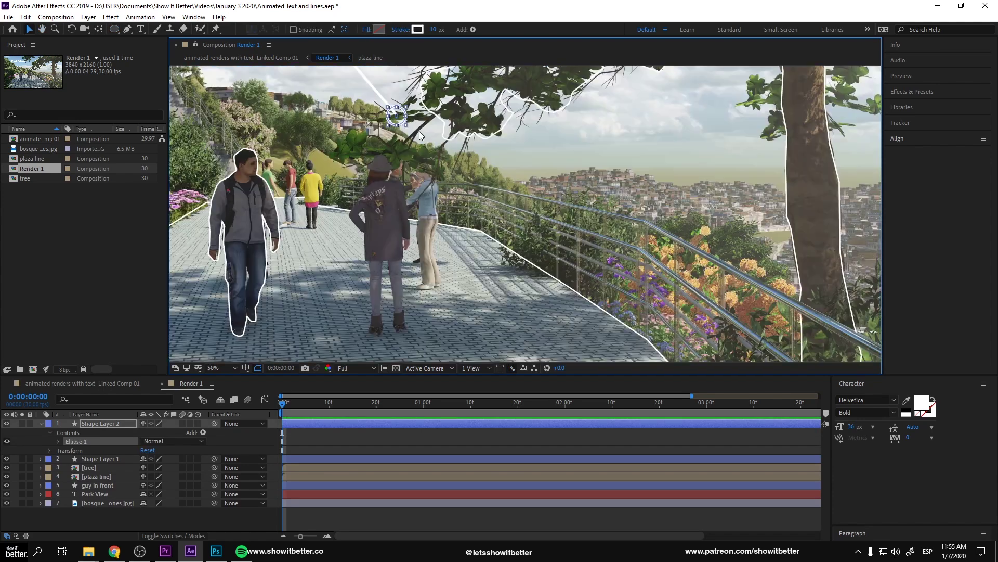
scroll(460, 214, down, 2)
click(379, 29)
click(603, 217)
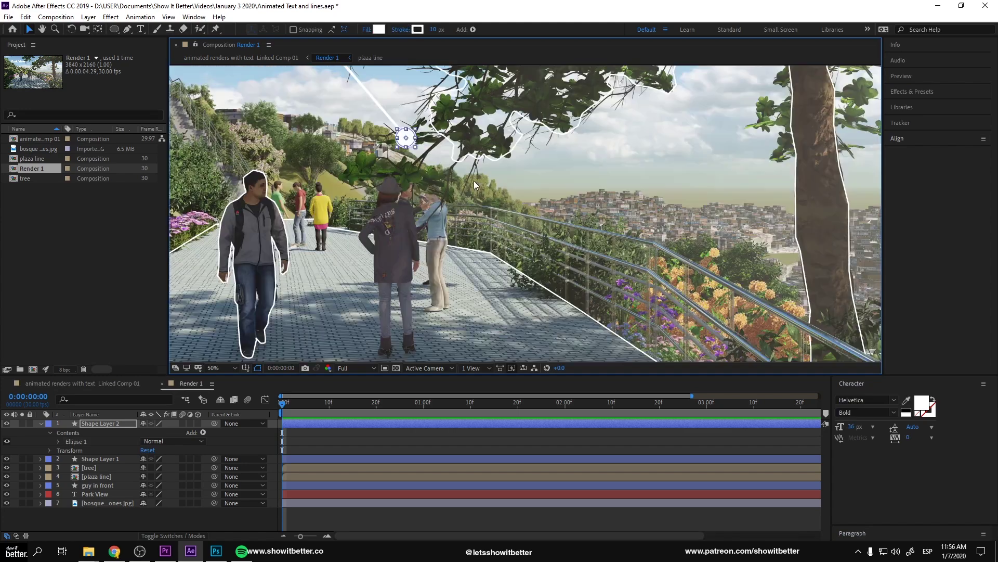
click(400, 29)
click(452, 247)
click(479, 305)
click(232, 539)
Duplicate the Park View text, place the copy over the railing beside the flowers, and change its wording to "Biodiversity".
scroll(434, 148, up, 2)
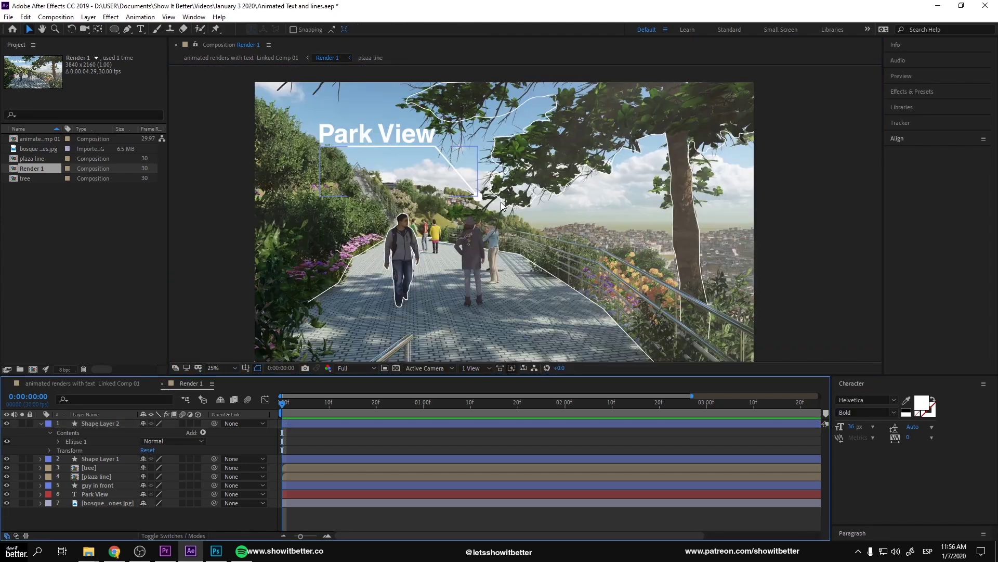
click(102, 495)
key(ctrl+d)
drag(410, 132, 619, 255)
double_click(617, 248)
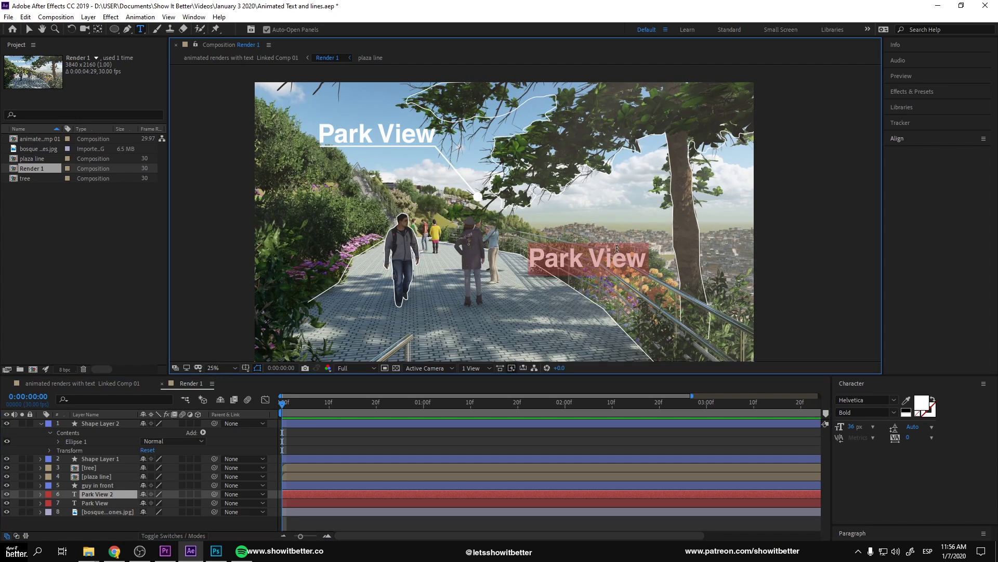
text(Biodiversity)
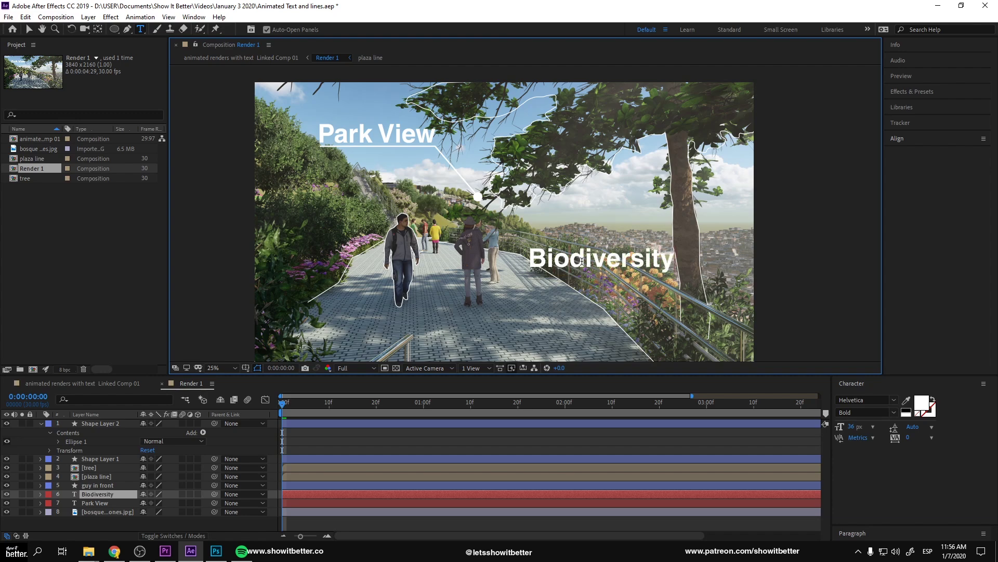
Scale down the Biodiversity label and move it below the orange flowers by the railing.
key(ctrl+a)
click(29, 30)
drag(676, 270, 326, 244)
Duplicate the Biodiversity label onto the shrubs beside the pink flowers and change its wording to "3500 m2".
key(ctrl+d)
double_click(326, 244)
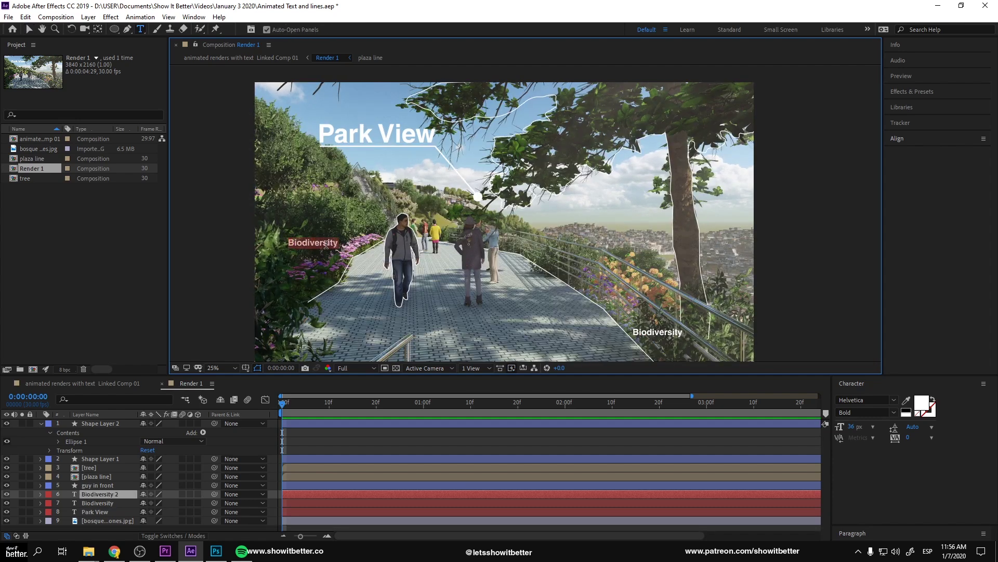
text(Mounta)
key(BackSpace)
key(BackSpace)
key(BackSpace)
key(BackSpace)
key(BackSpace)
key(BackSpace)
text(3500 m2)
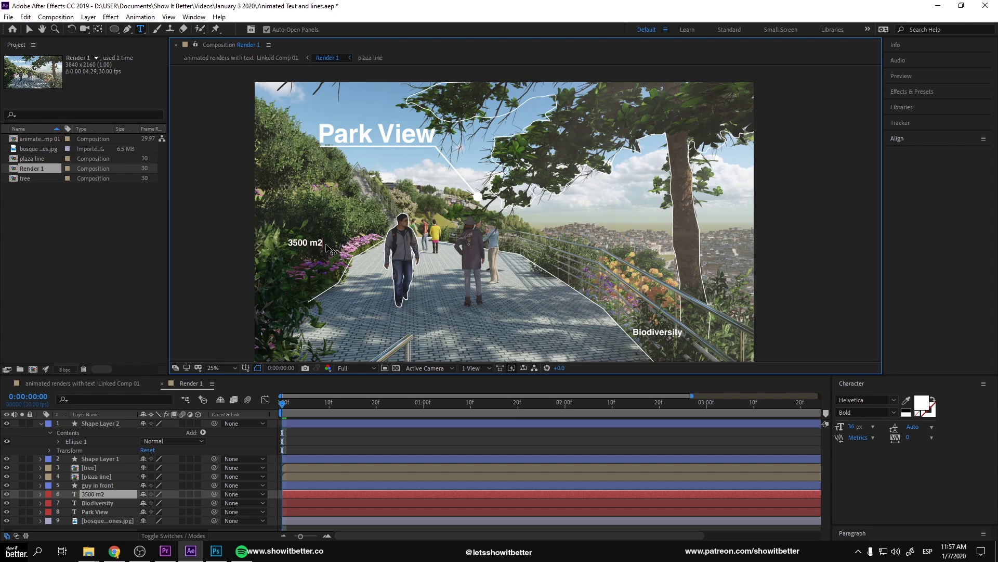
key(Escape)
key(v)
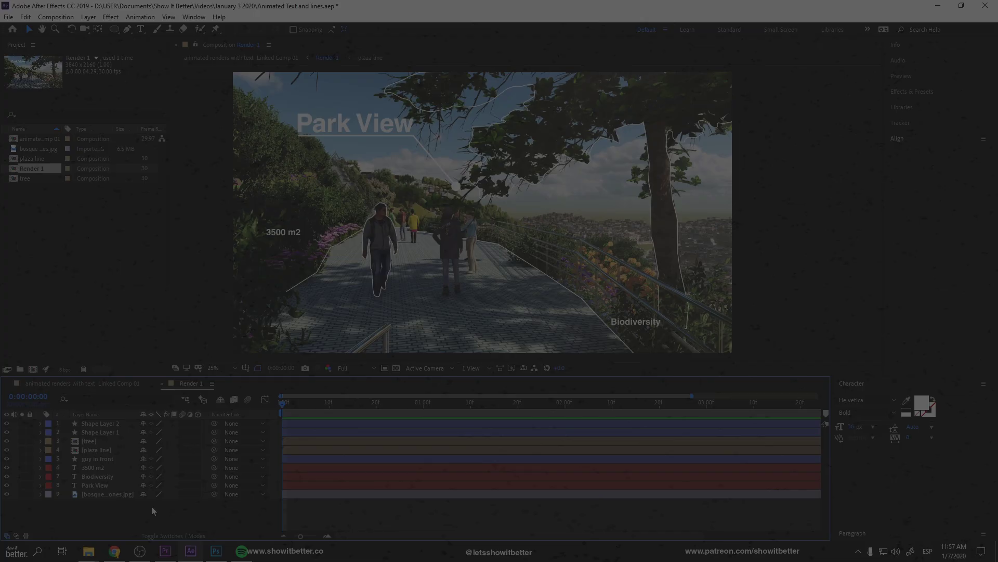
Add an Opacity text animator to the Park View layer and keyframe its opacity at 0% at the start of the composition.
click(114, 486)
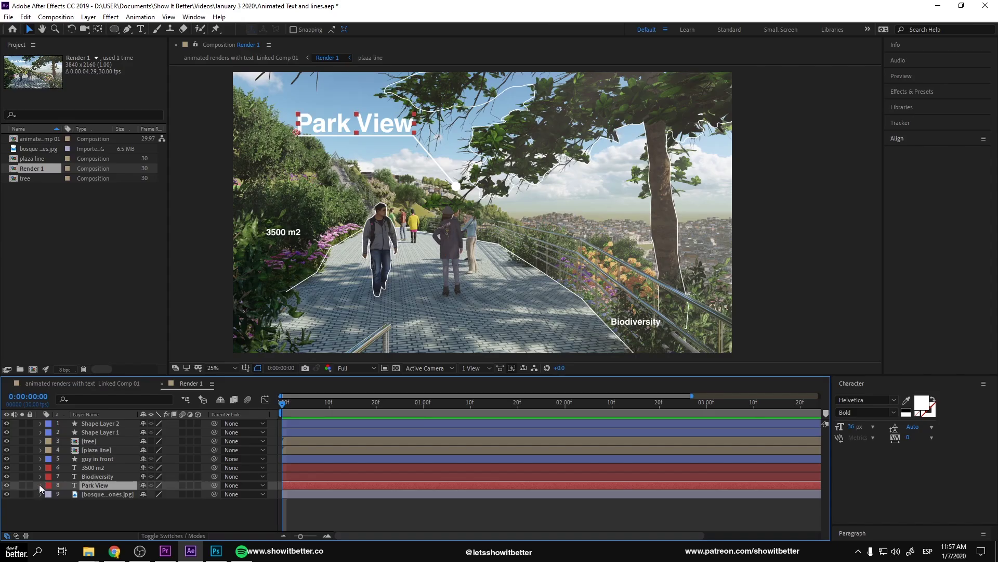
click(39, 484)
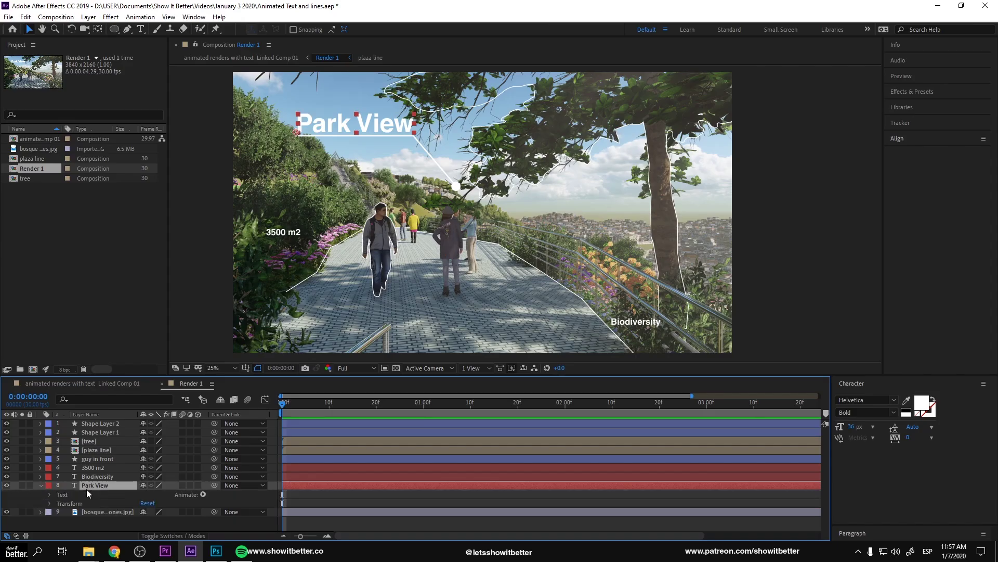
click(203, 494)
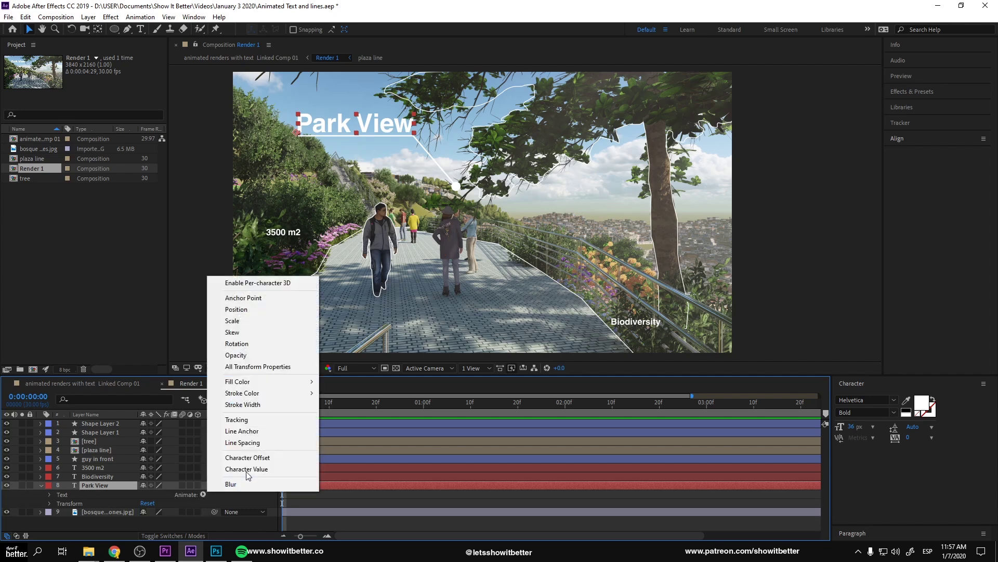
click(271, 354)
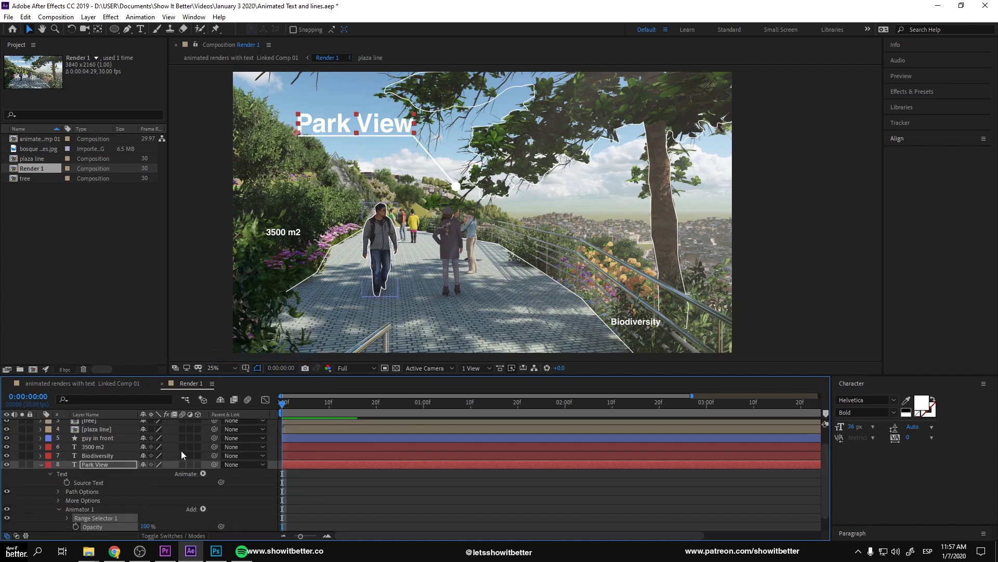
scroll(127, 492, down, 1)
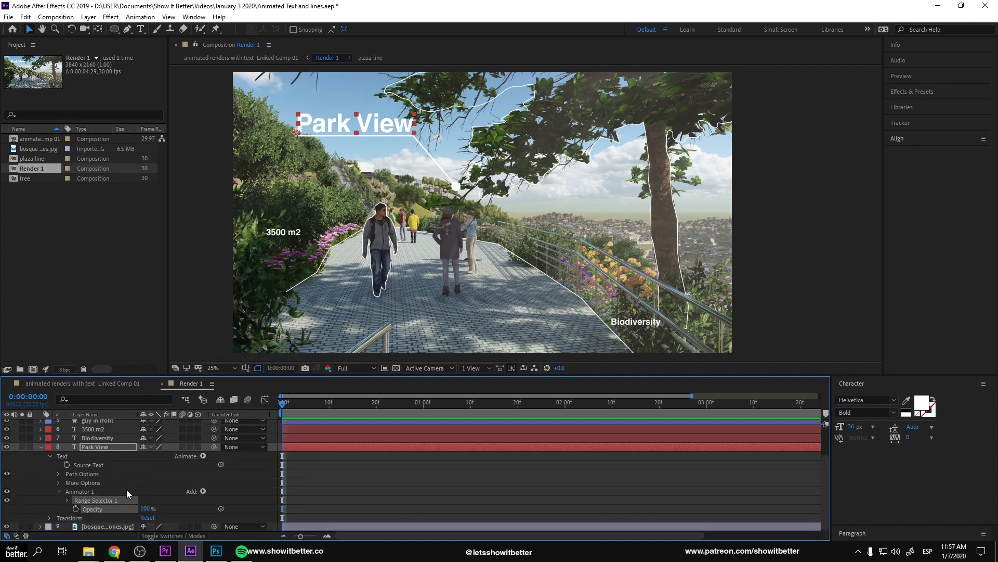
click(76, 509)
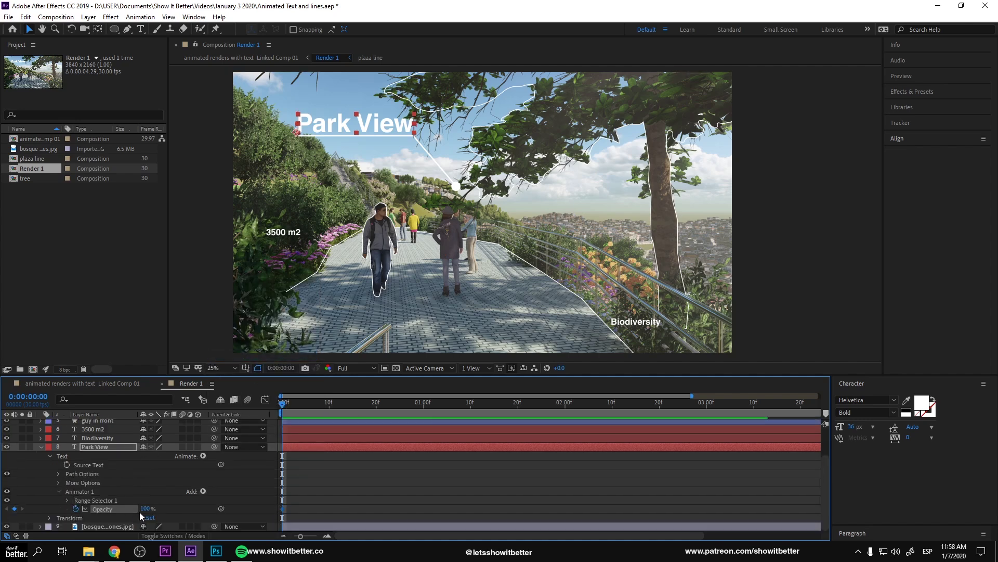
drag(146, 508, 19, 500)
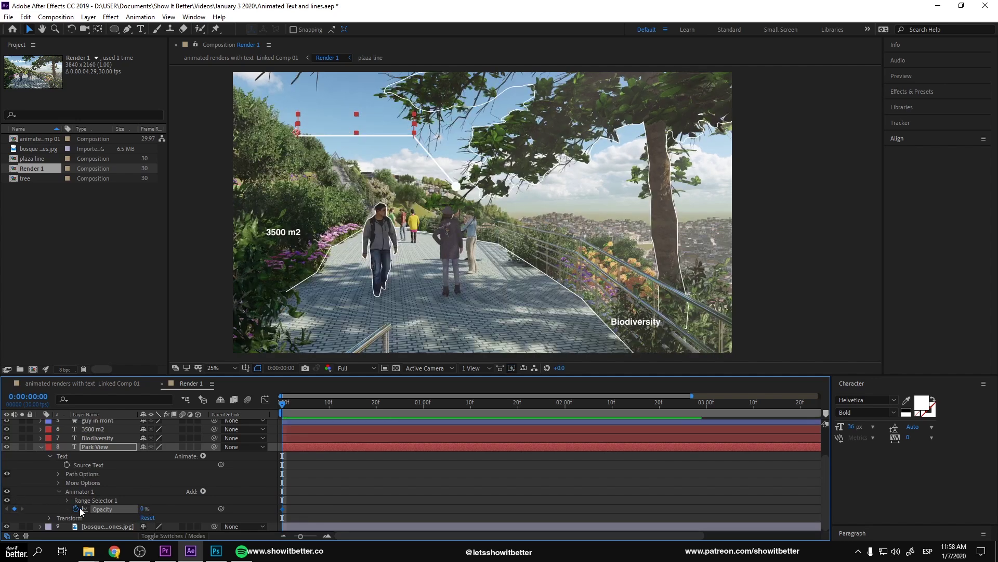
Add a keyframe for the range selector's Start value at 0:00:01:01 on the Park View animator.
click(68, 500)
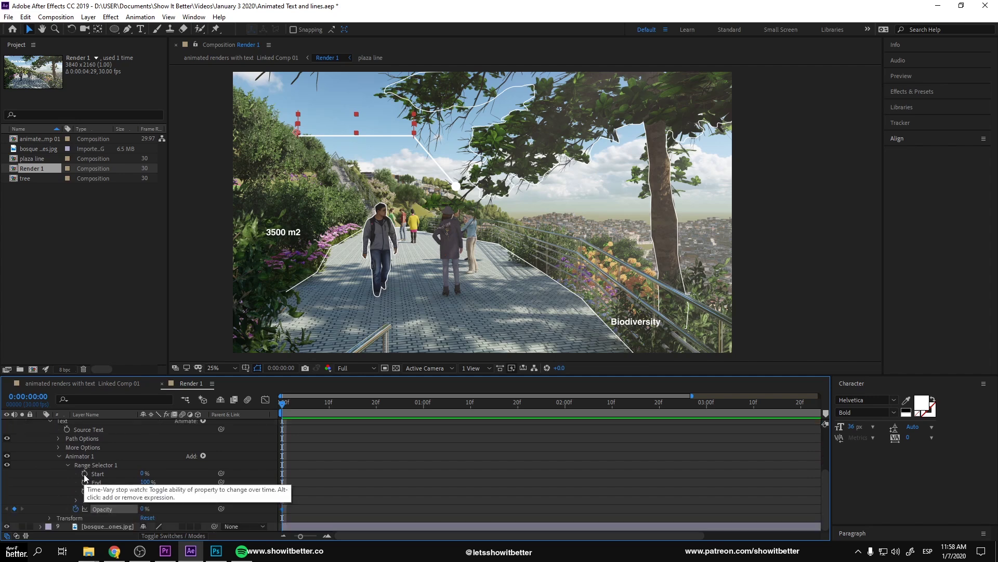
key(minus)
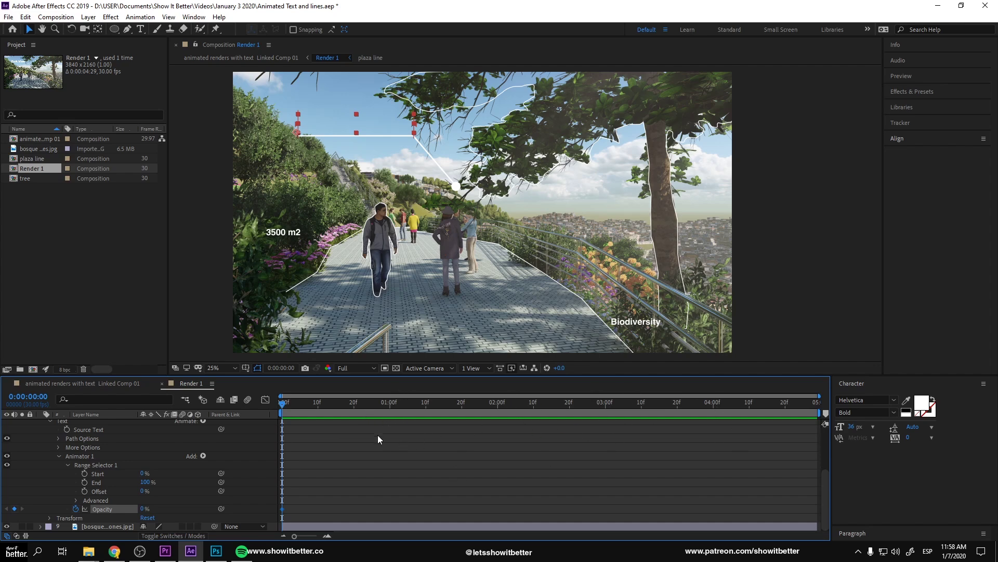
drag(349, 403, 393, 410)
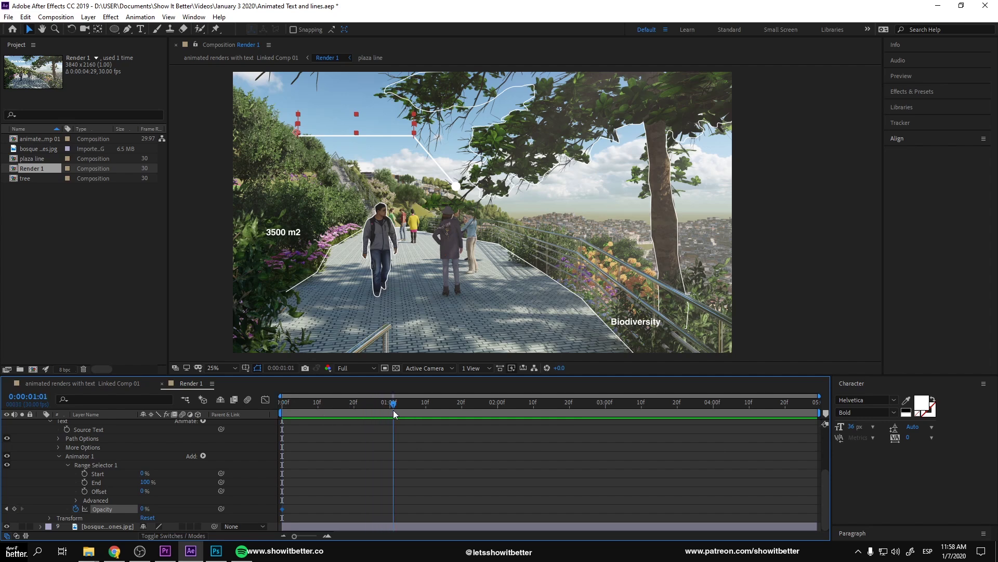
click(85, 473)
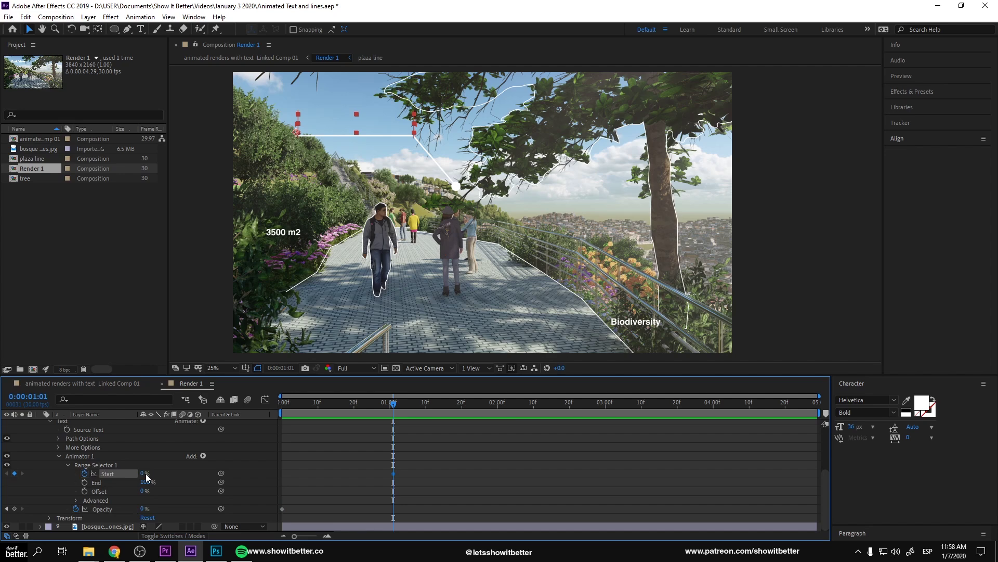
Set the Park View range selector's End to 0% and its Start to 100% at 0:00:01:01.
click(144, 482)
text(0)
key(Return)
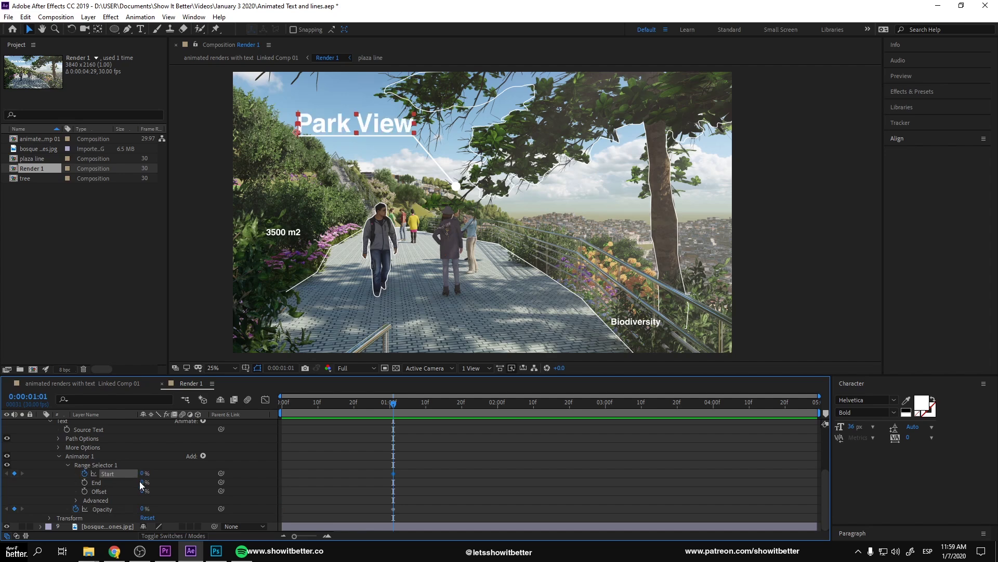
drag(135, 474, 227, 480)
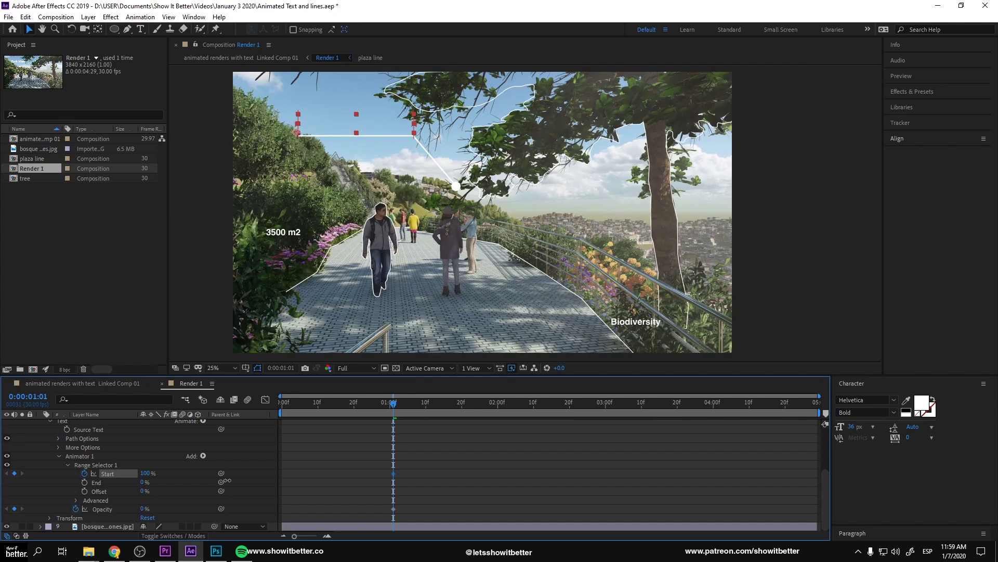
Keyframe the Park View range selector's Start at 0% at 0:00:01:20 and preview the text reveal.
drag(498, 404, 463, 401)
drag(144, 472, 104, 473)
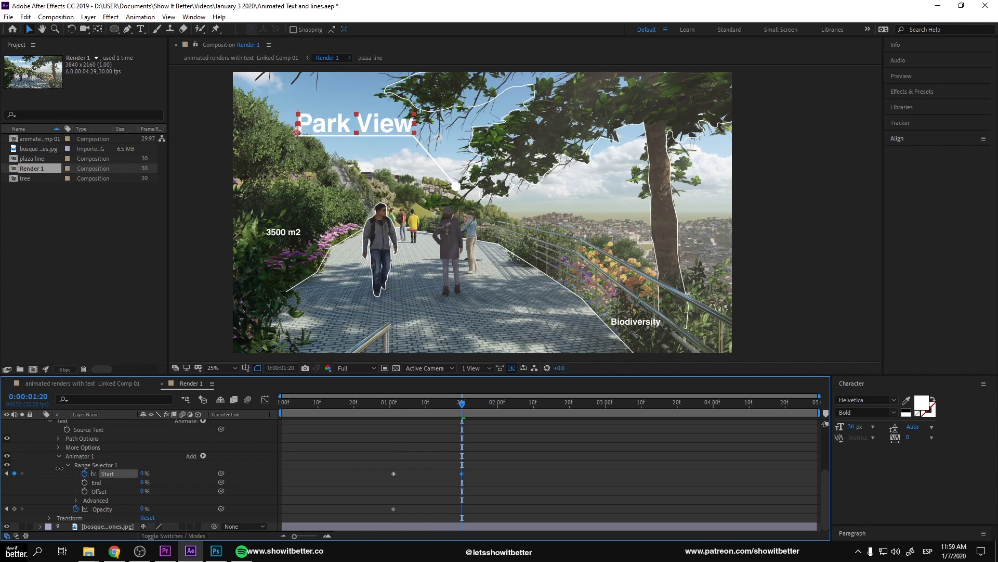
drag(375, 403, 329, 408)
key(space)
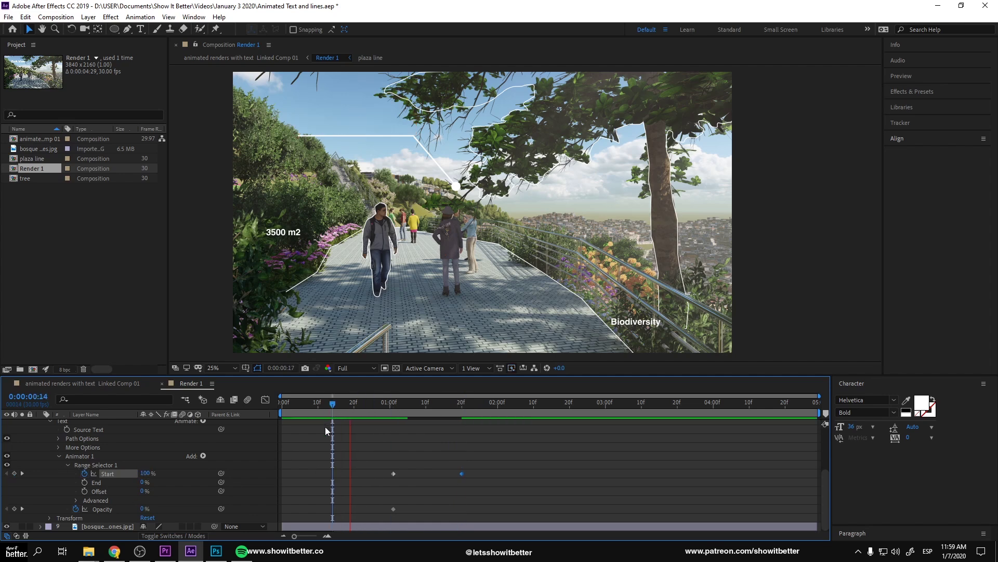
drag(363, 408, 479, 417)
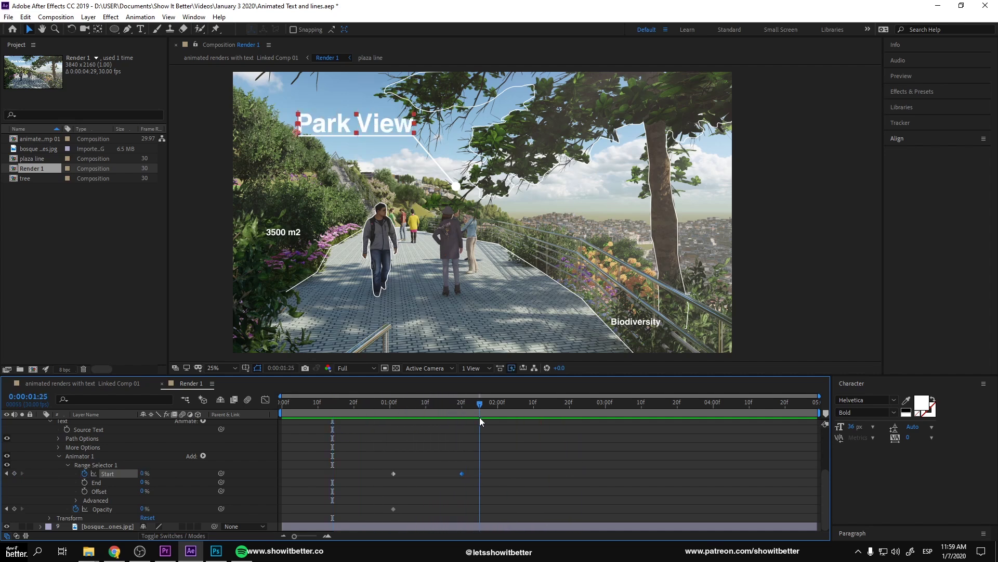
Set the Park View range selector's advanced Smoothness to 0% and preview the letter-by-letter reveal.
click(75, 500)
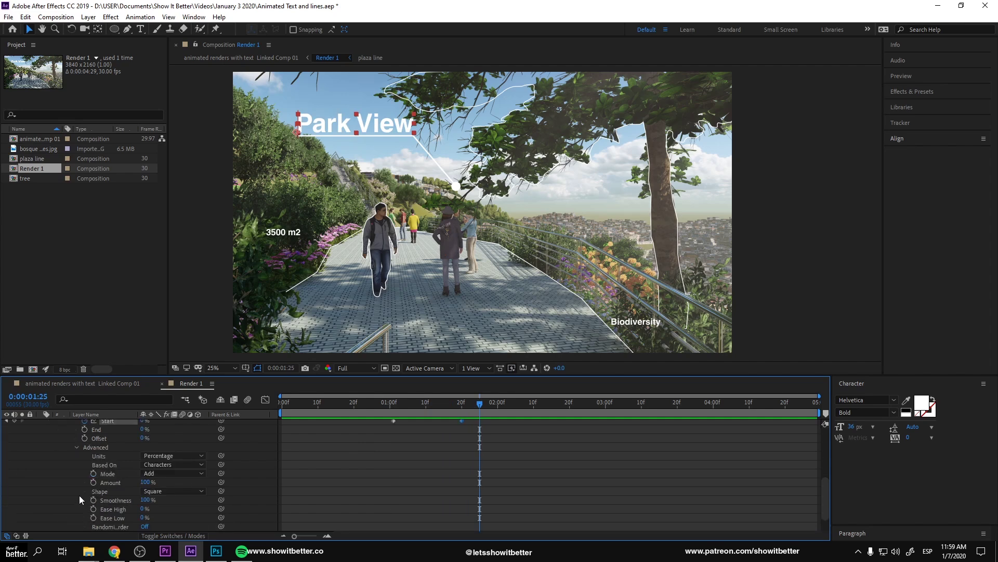
scroll(79, 499, down, 2)
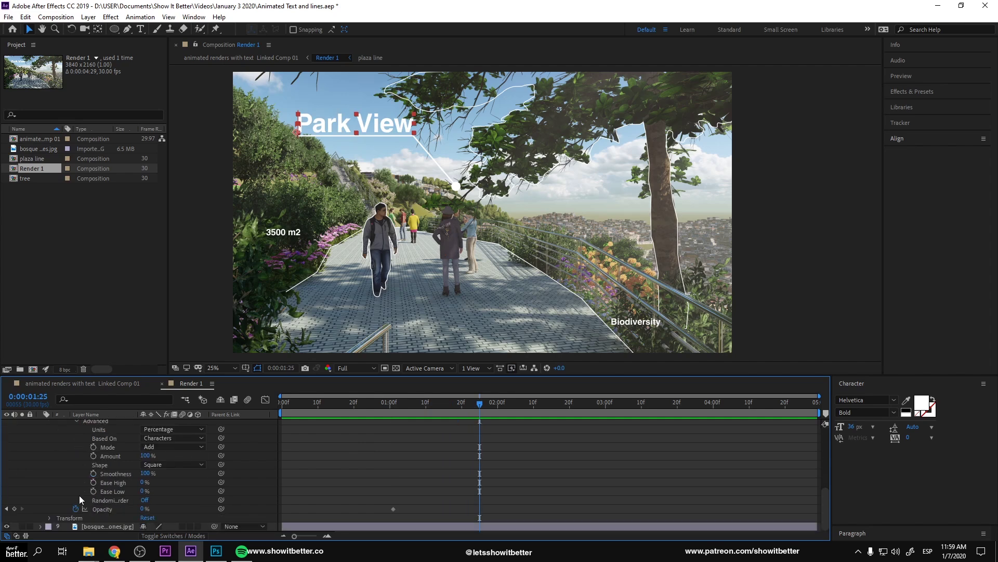
click(145, 474)
text(0)
key(Return)
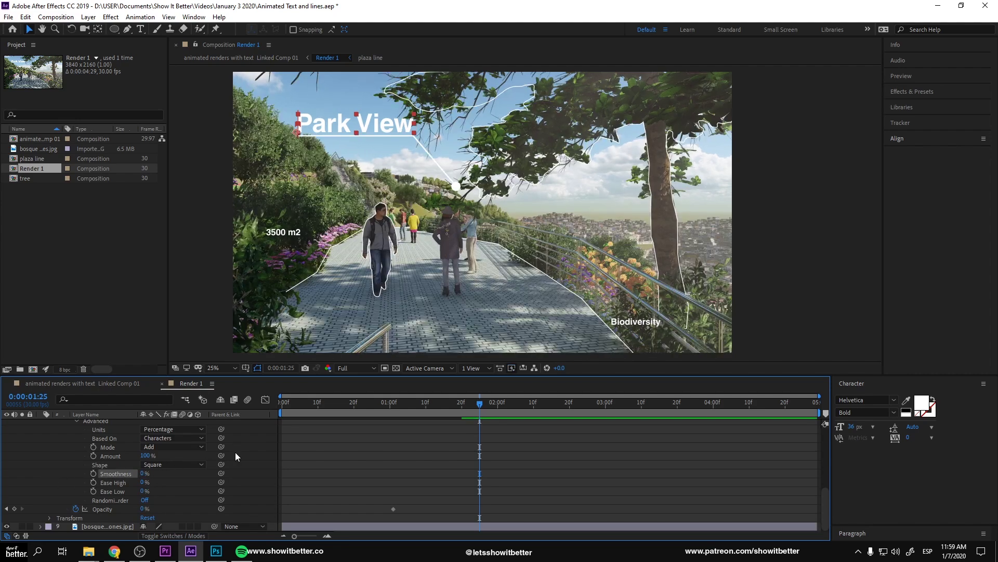
click(380, 403)
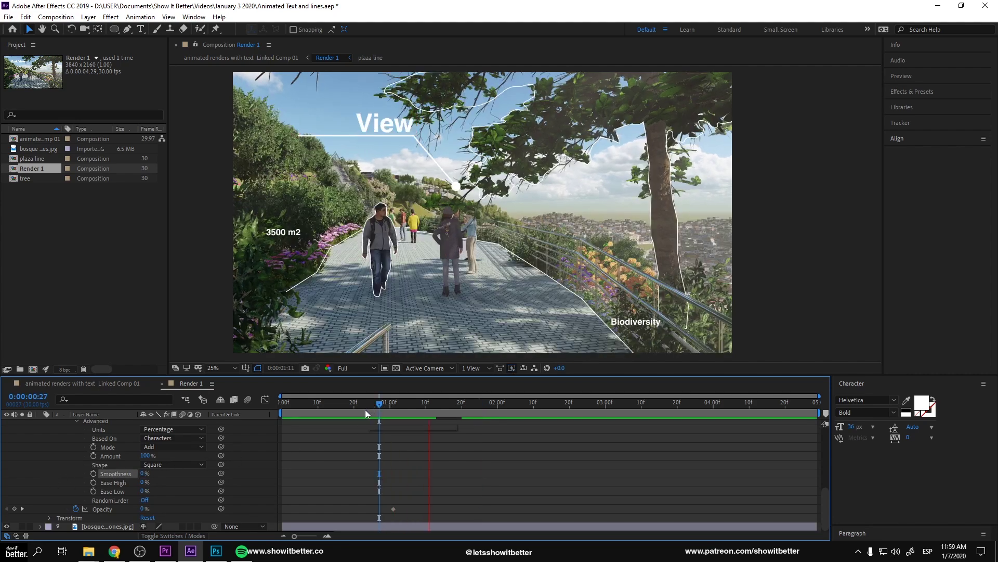
drag(400, 405, 472, 407)
Show only the Park View layer's Position property and add a Position keyframe at 0:00:01:23.
click(63, 469)
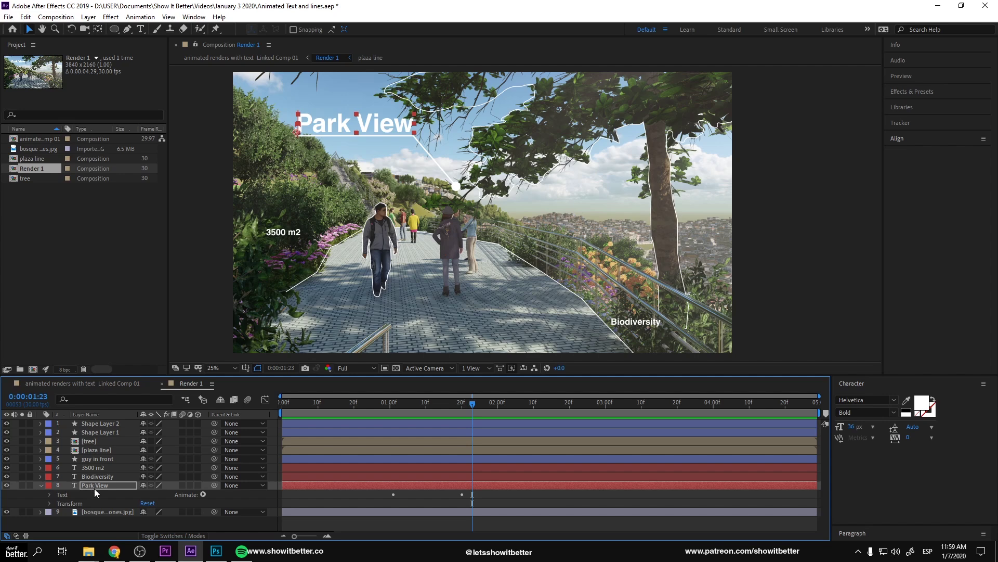
mouse_move(399, 410)
mouse_down()
mouse_move(455, 415)
mouse_move(394, 419)
mouse_up()
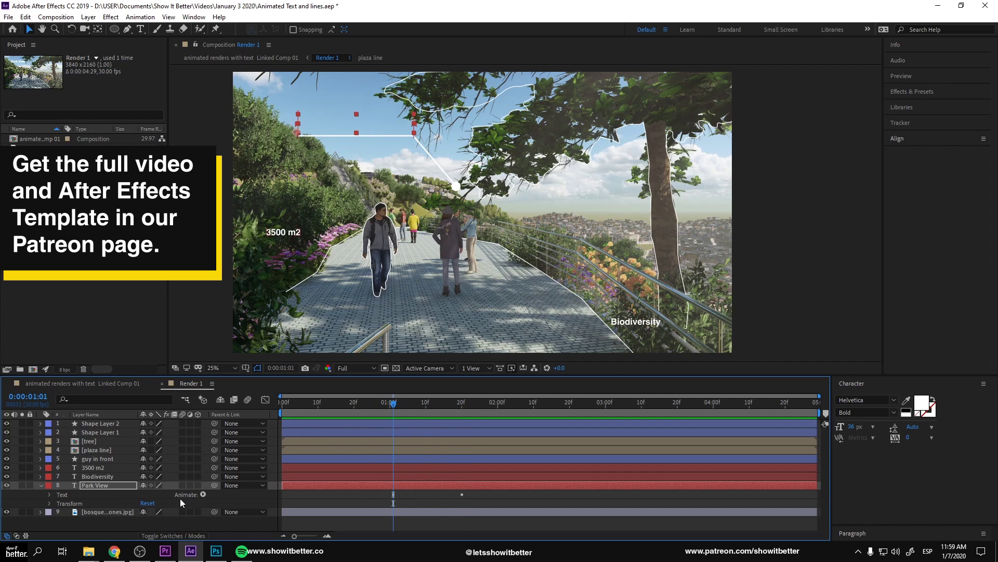
key(p)
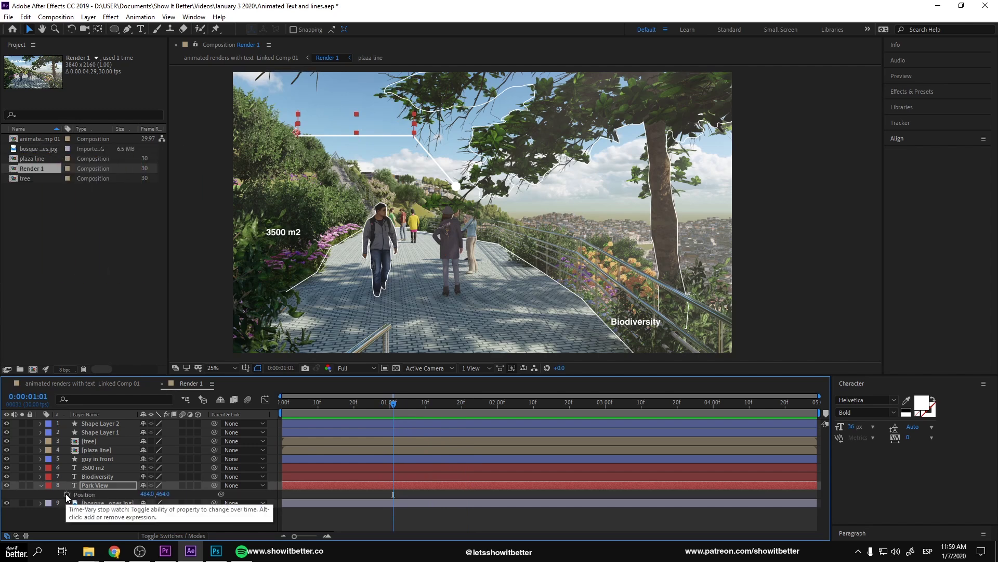
mouse_move(482, 407)
mouse_down()
mouse_move(435, 410)
mouse_move(472, 412)
mouse_up()
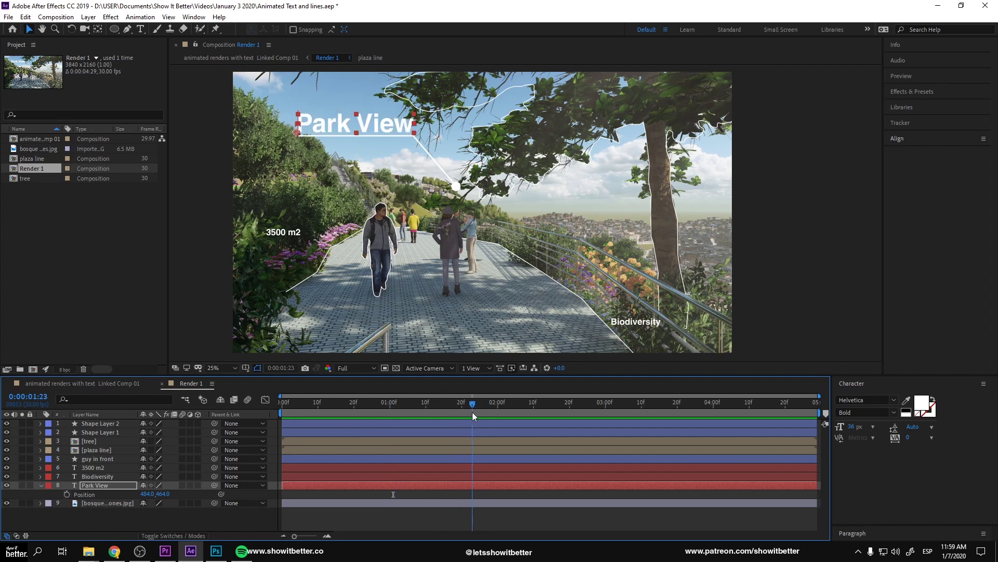
click(67, 494)
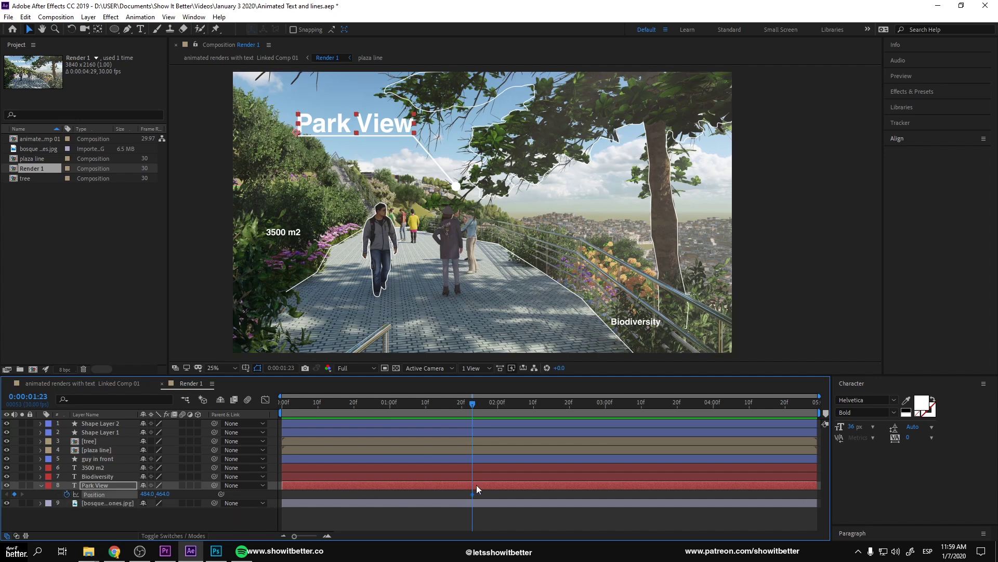
Move the Park View text straight down to 484, 676 at 0:00:01:00 and preview its upward motion.
drag(468, 407, 390, 404)
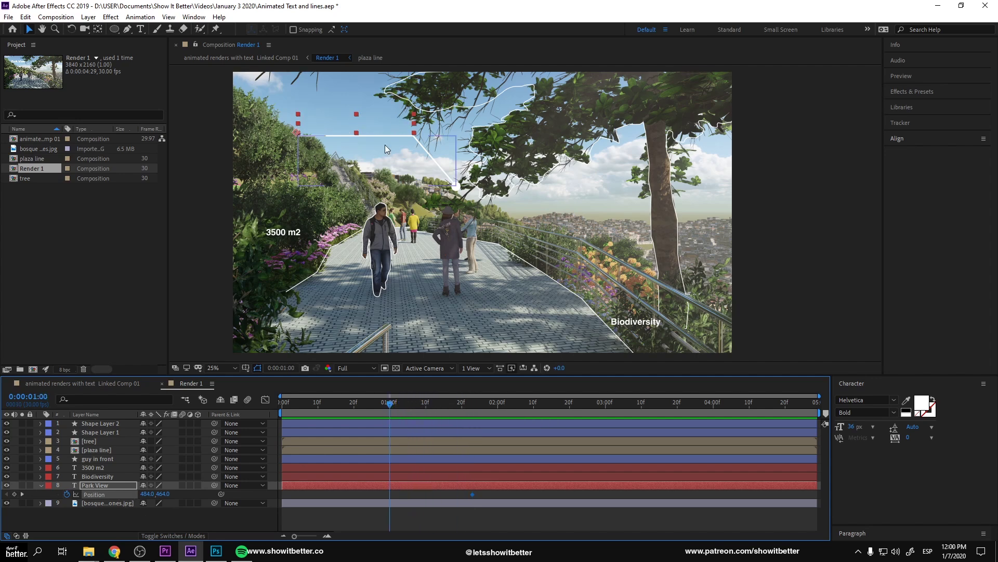
drag(367, 123, 371, 150)
key(shift+Down)
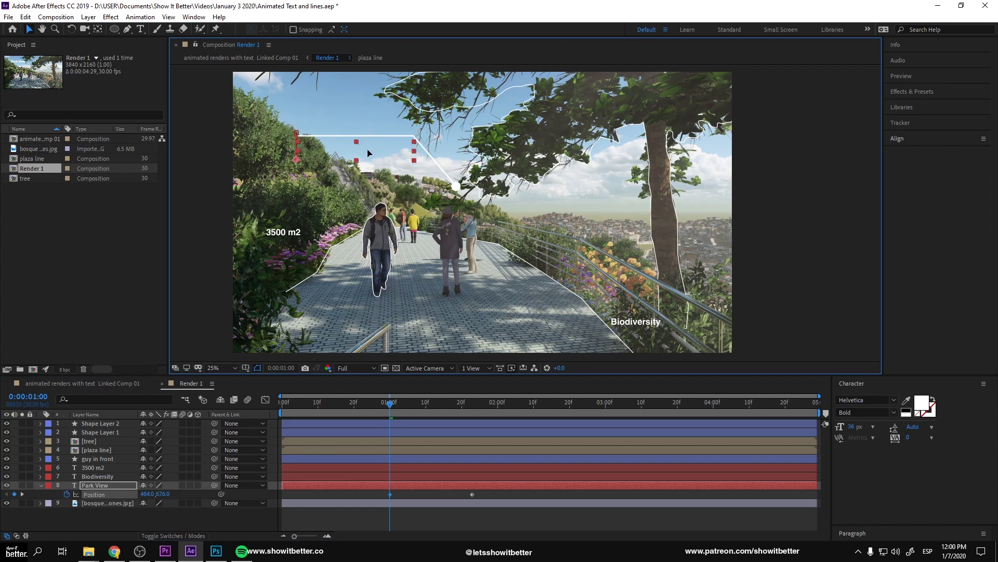
drag(378, 400, 368, 403)
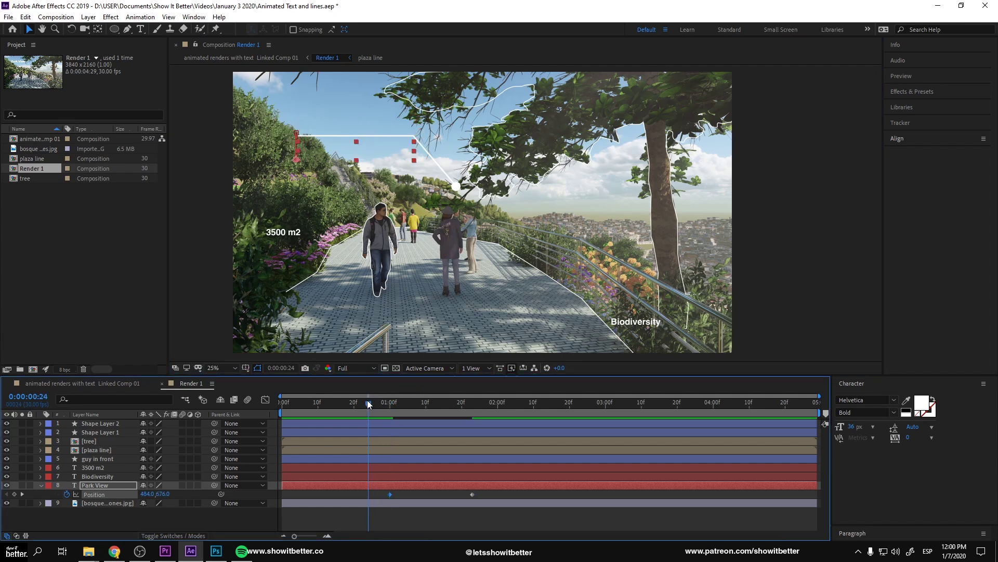
drag(398, 399, 465, 404)
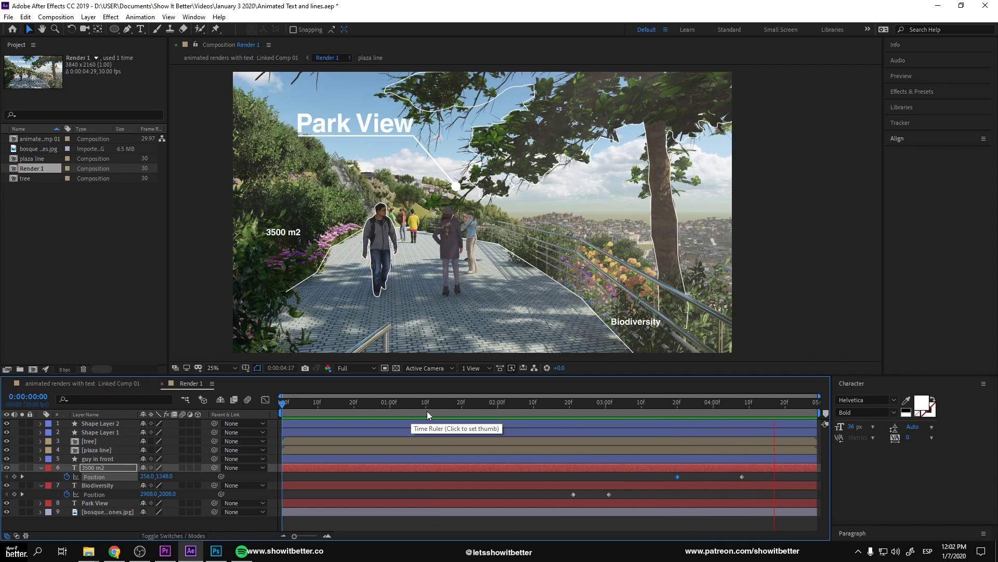
Scrub through the label animations and collapse the properties of the Biodiversity and 3500 m2 layers.
drag(447, 404, 601, 403)
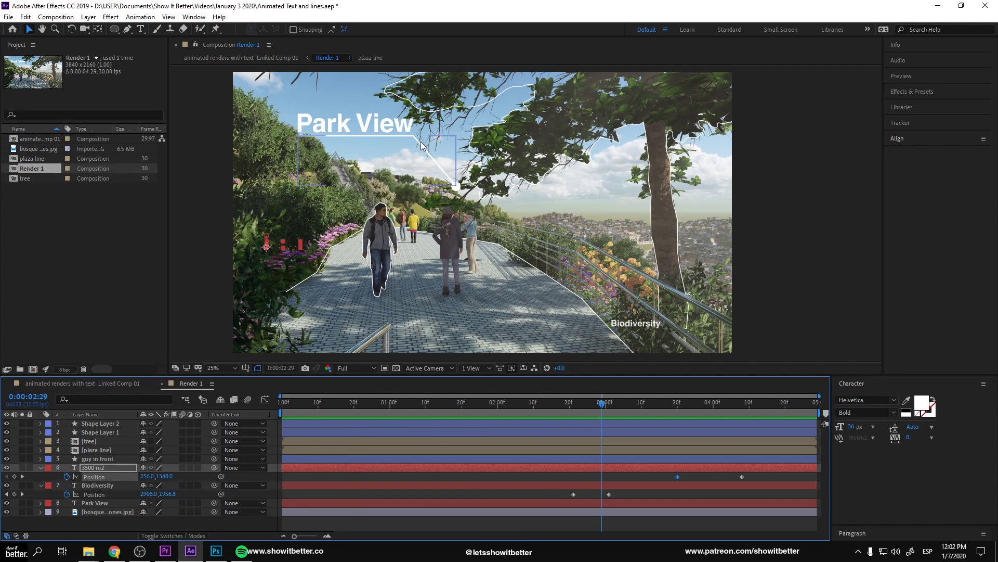
click(421, 146)
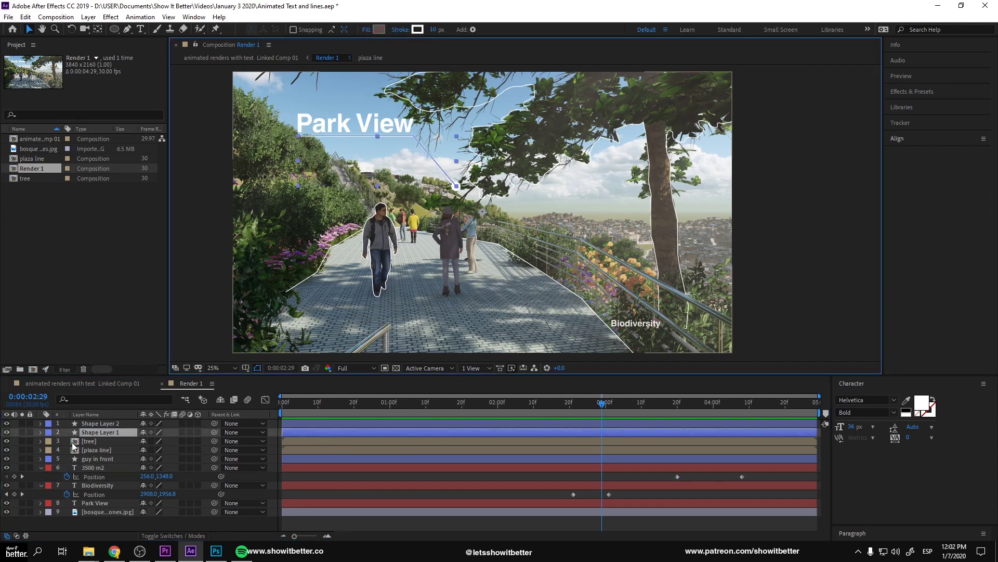
click(40, 485)
click(41, 467)
click(138, 511)
click(318, 404)
drag(303, 406, 469, 410)
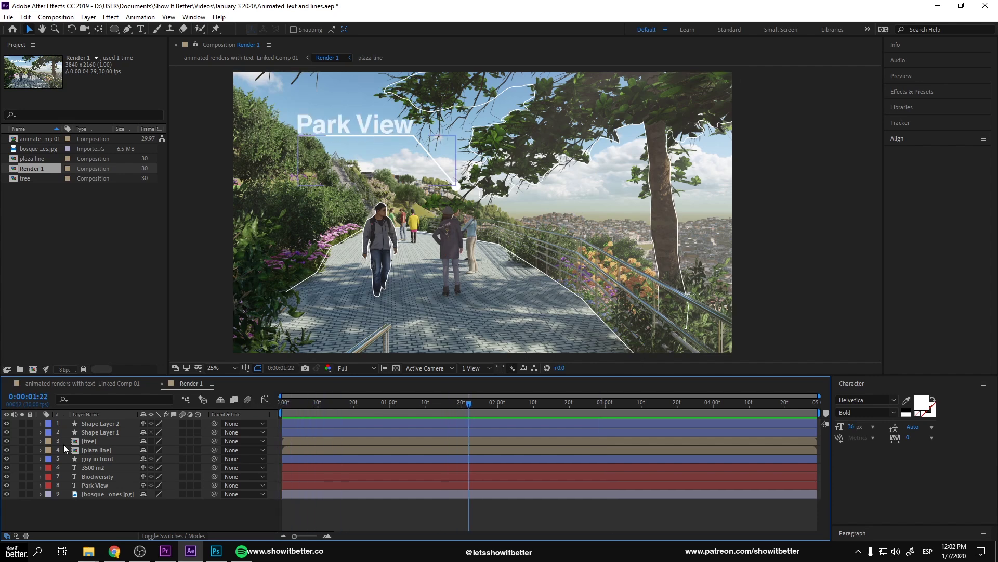
Open the plaza line composition and add Trim Paths to its Shape Layer 1.
click(99, 449)
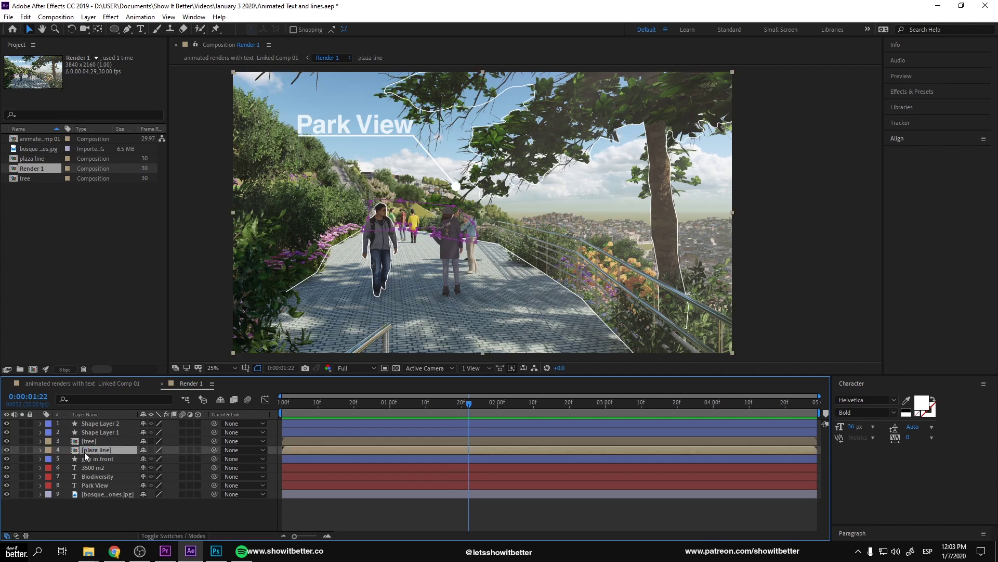
click(119, 507)
click(105, 449)
double_click(118, 450)
click(119, 422)
click(210, 429)
click(114, 420)
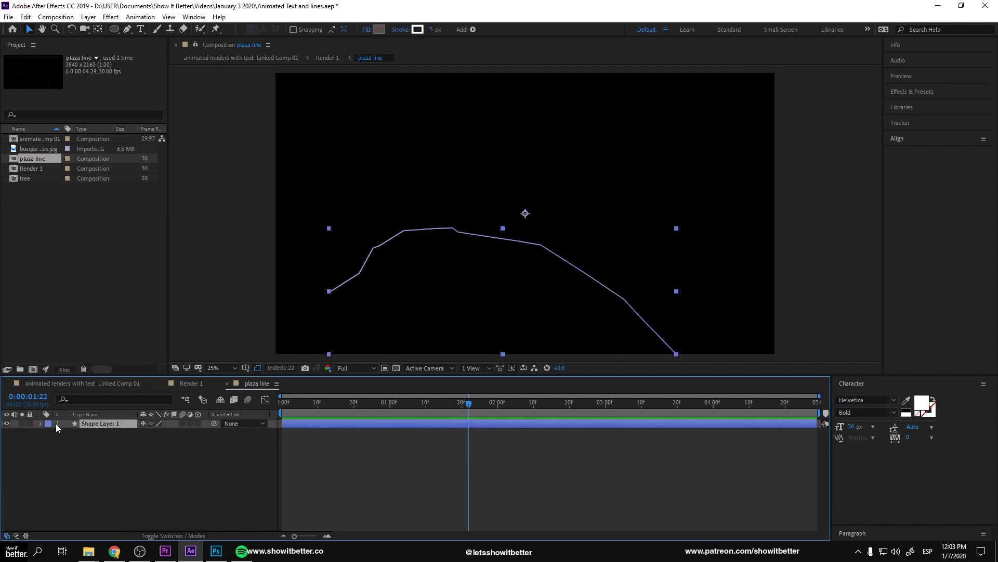
click(40, 423)
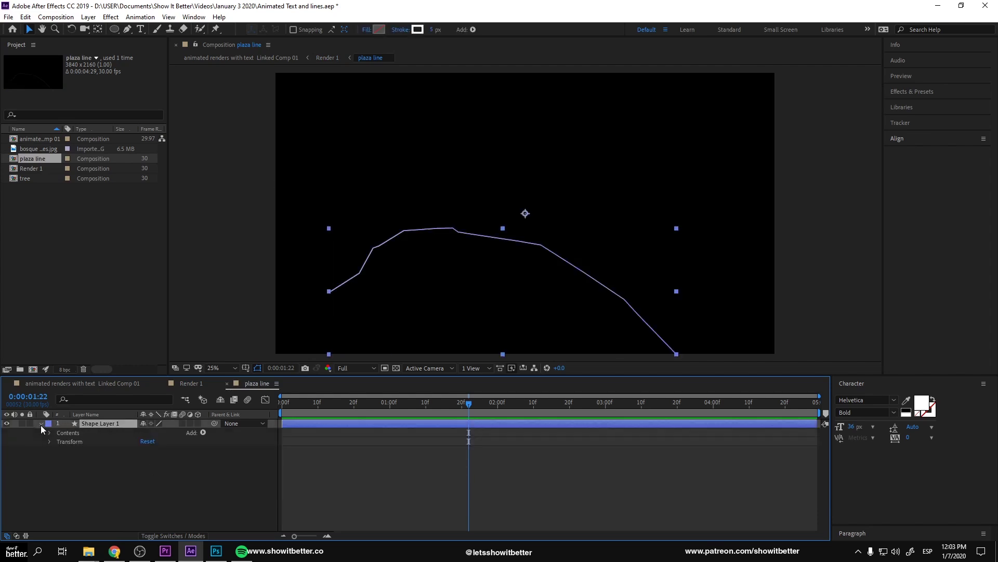
click(204, 432)
click(252, 377)
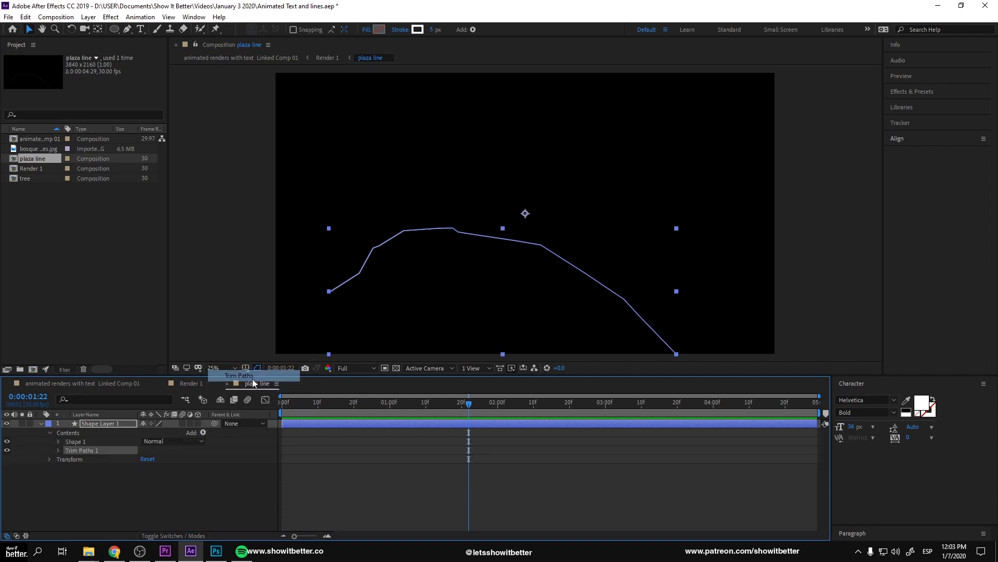
Keyframe the plaza line's Trim Paths End from 0% at 0:00:00:13 to 100% at 0:00:01:14.
click(302, 399)
key(space)
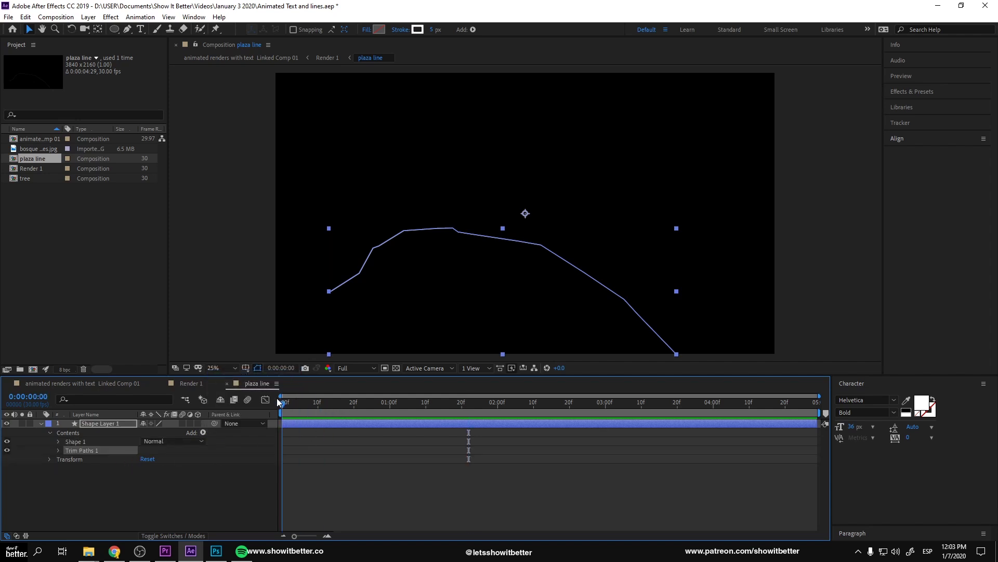
click(58, 450)
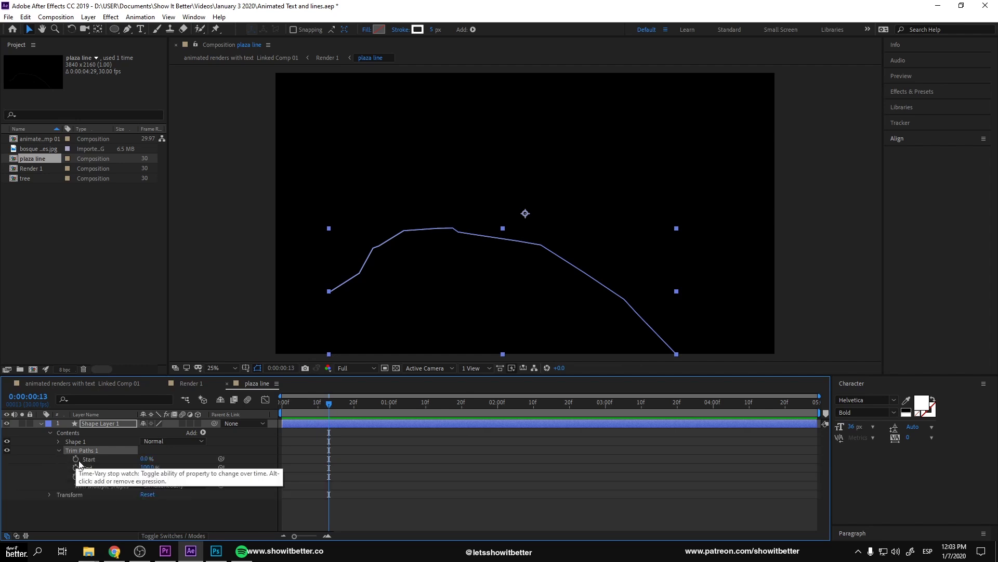
click(76, 468)
drag(147, 468, 45, 467)
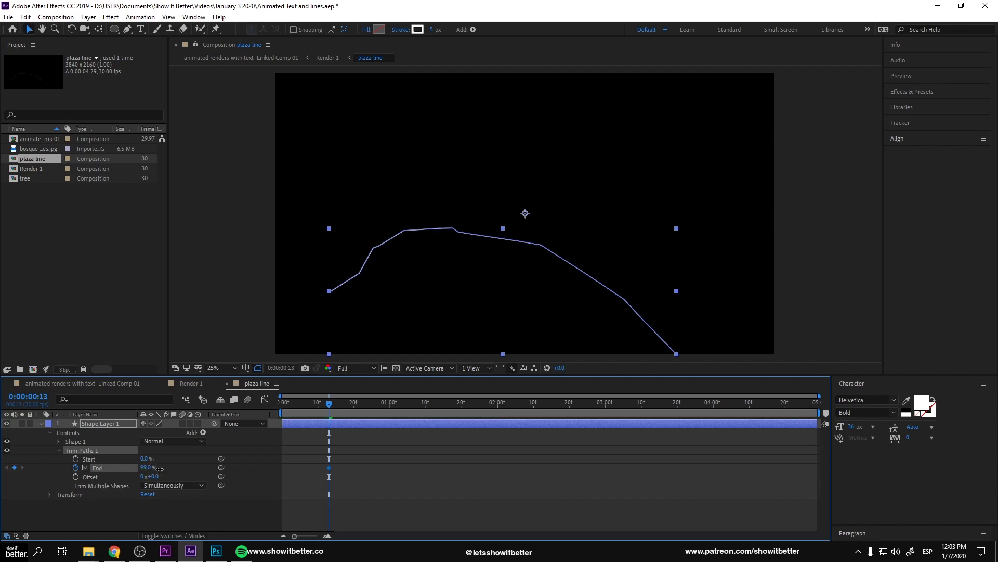
drag(411, 407, 442, 410)
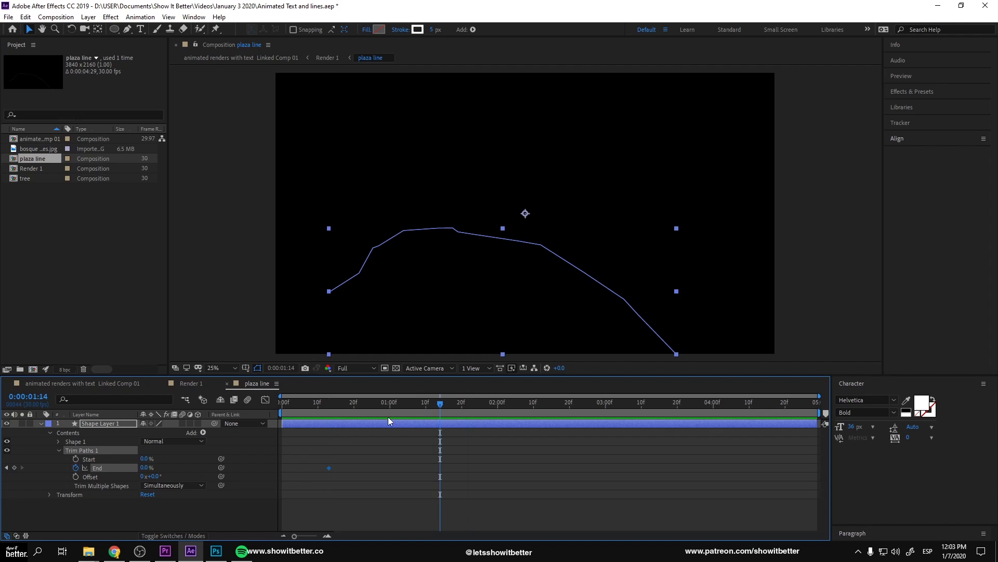
drag(149, 472, 217, 469)
Return to the Render 1 composition and preview the plaza line drawing itself along the path edges.
click(195, 385)
click(300, 413)
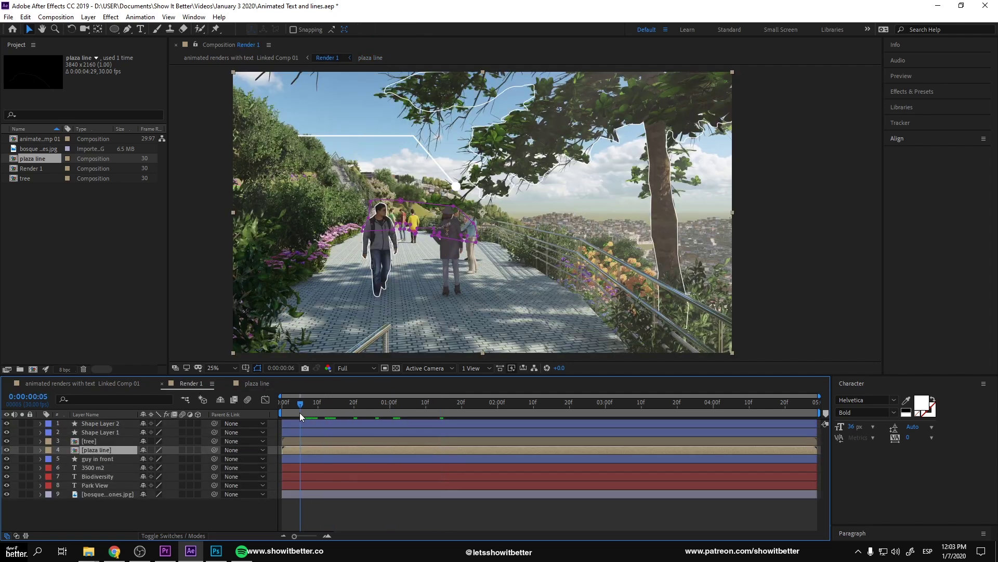
key(space)
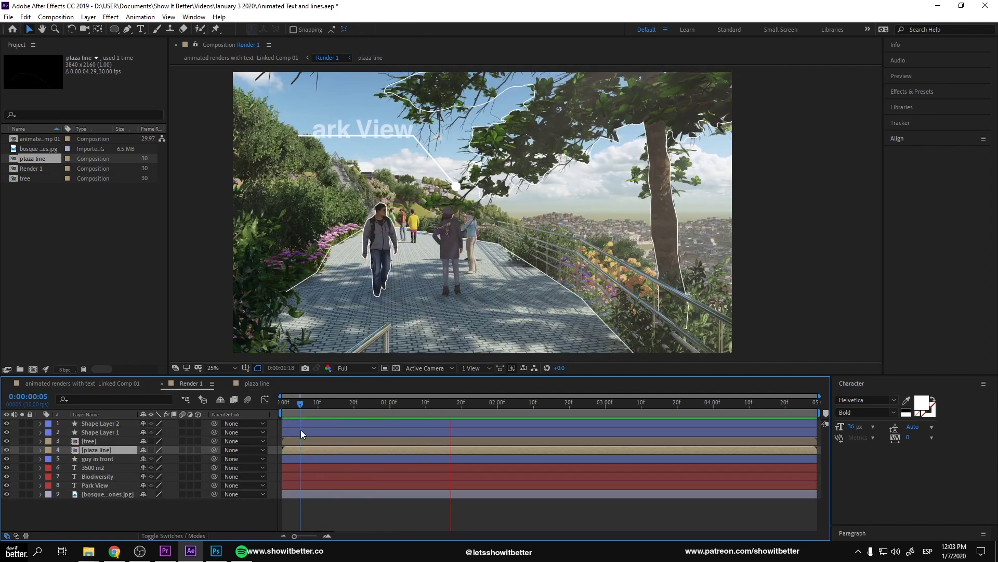
click(282, 409)
drag(284, 411, 472, 416)
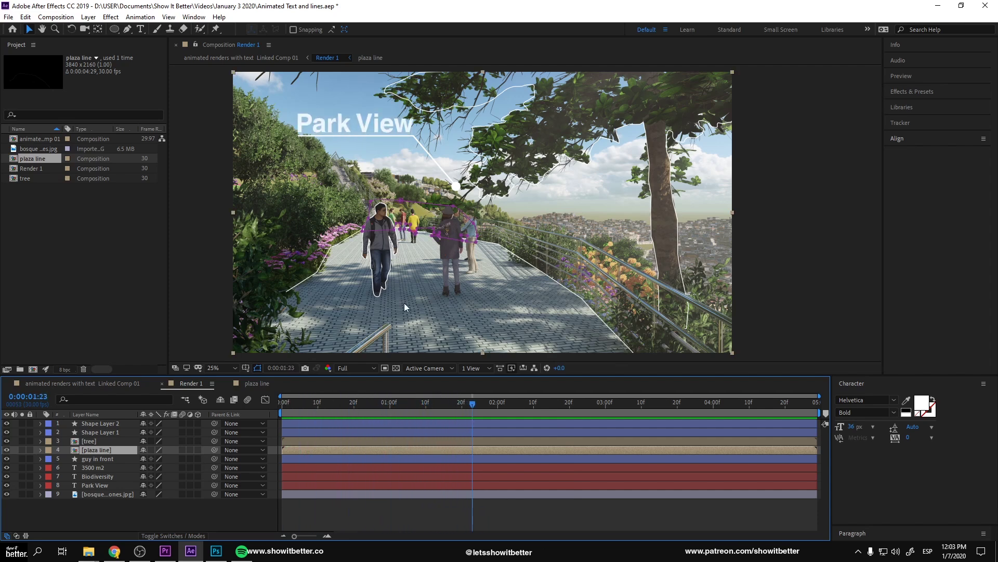
Add Trim Paths to the guy in front shape layer and expand its settings.
click(104, 460)
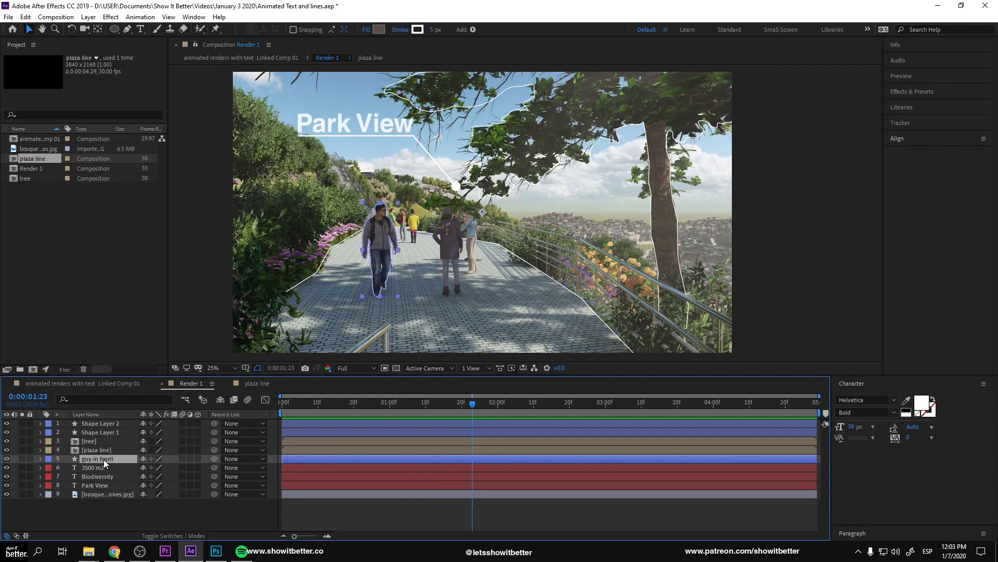
click(40, 459)
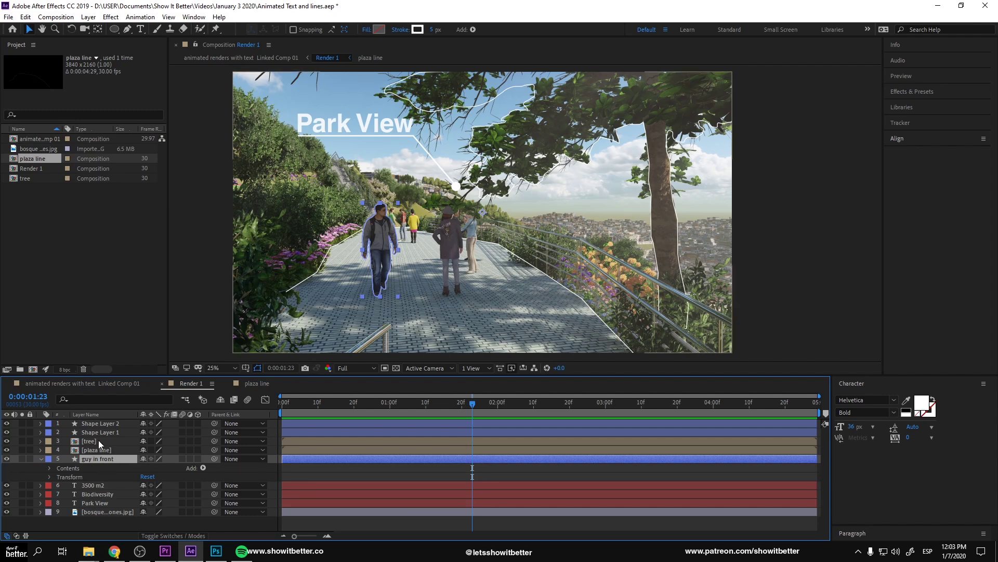
click(204, 467)
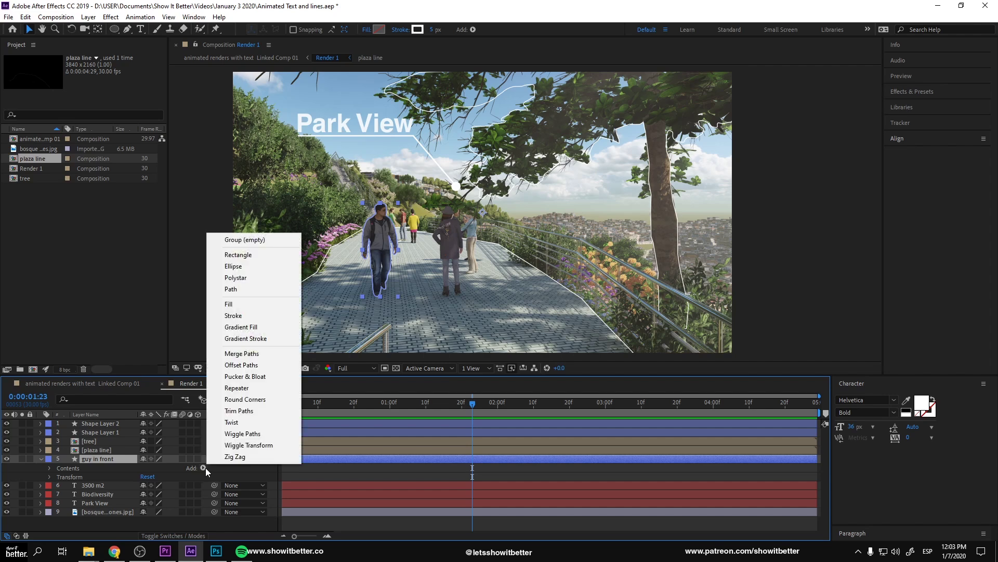
click(258, 413)
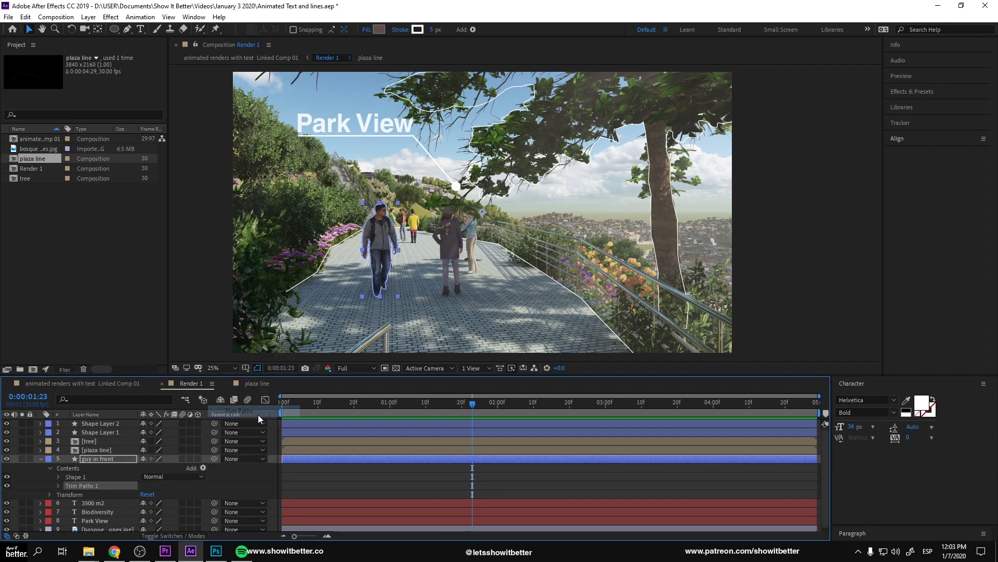
click(58, 485)
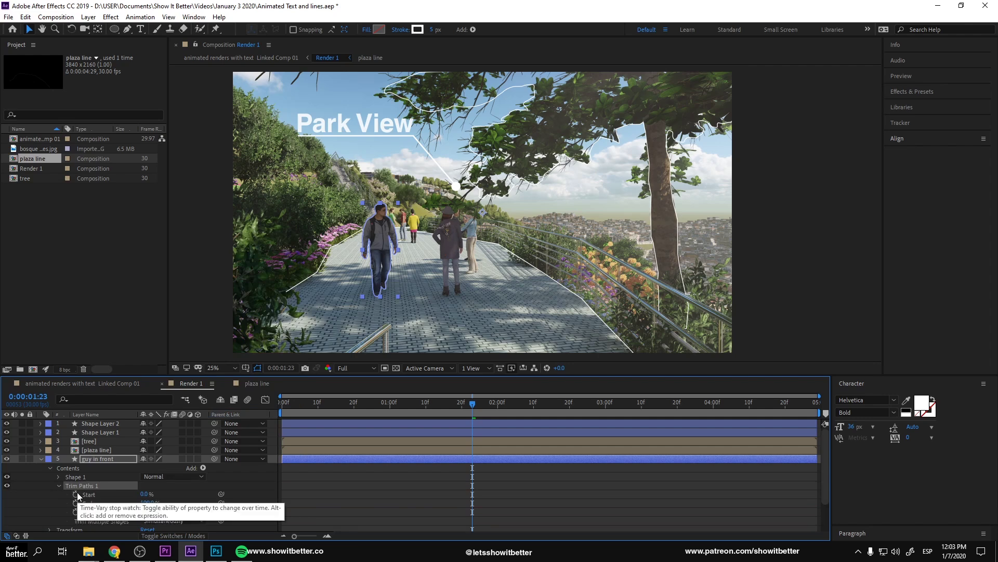
Keyframe the guy in front layer's Trim Paths Start from 100% at 0:00:01:23 to 1% at 0:00:02:23 and preview the outline.
click(76, 494)
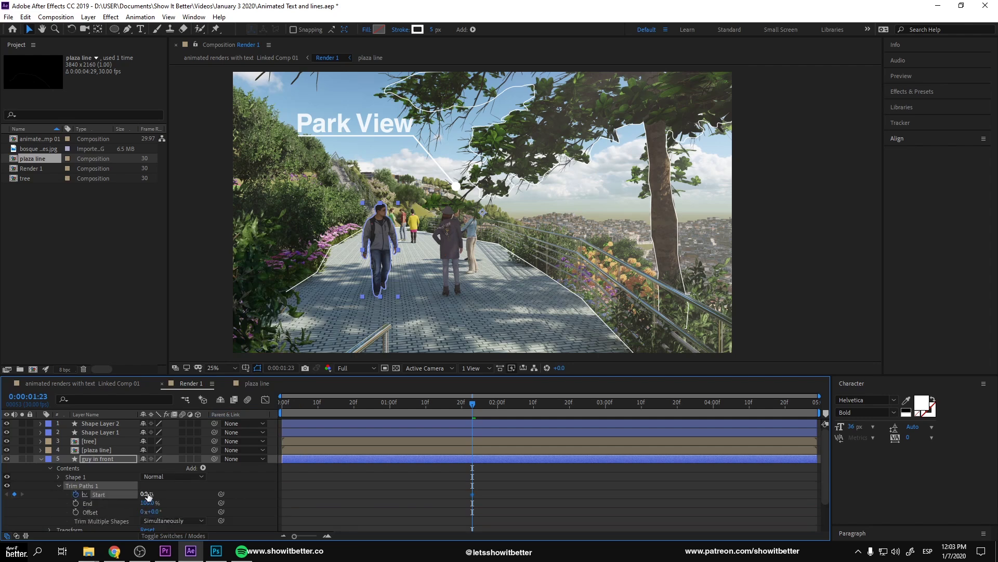
mouse_move(148, 495)
mouse_down()
mouse_move(249, 499)
mouse_move(227, 502)
mouse_up()
drag(493, 403, 580, 413)
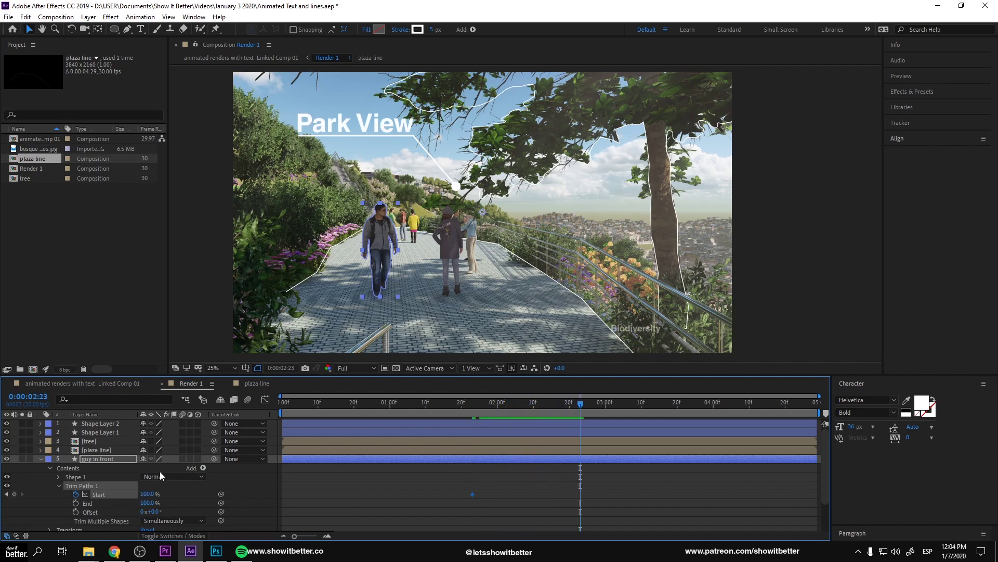
drag(147, 494, 38, 495)
click(337, 409)
key(space)
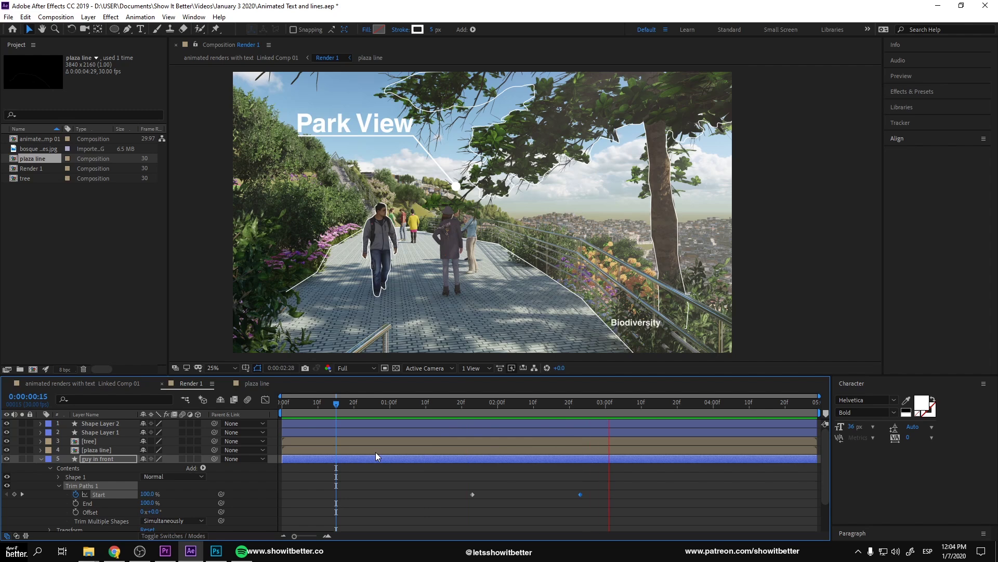
Open the tree composition, add Trim Paths to its Shape Layer 1 and expand the Trim Paths settings.
drag(465, 406, 644, 417)
click(102, 441)
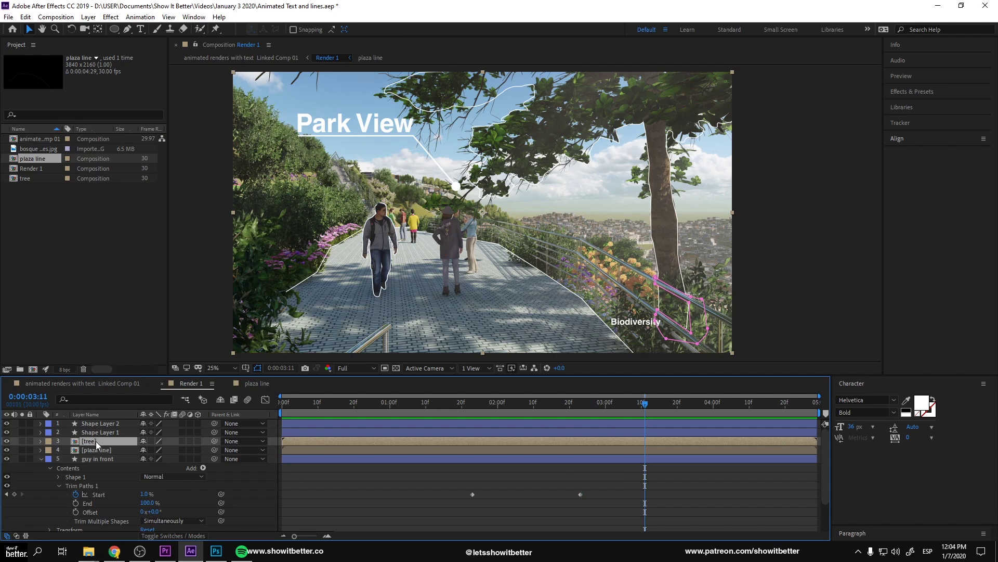
double_click(95, 441)
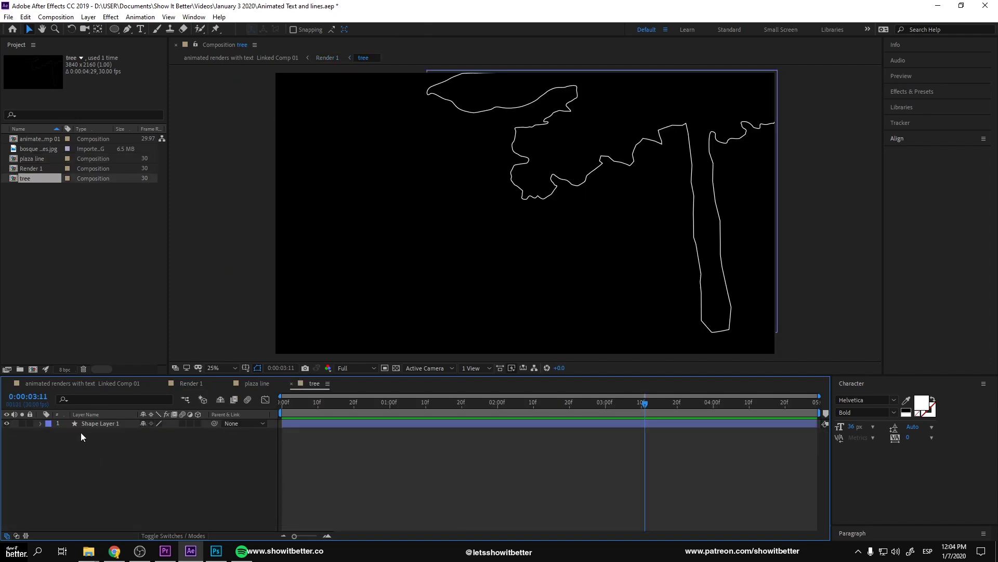
click(81, 423)
click(40, 424)
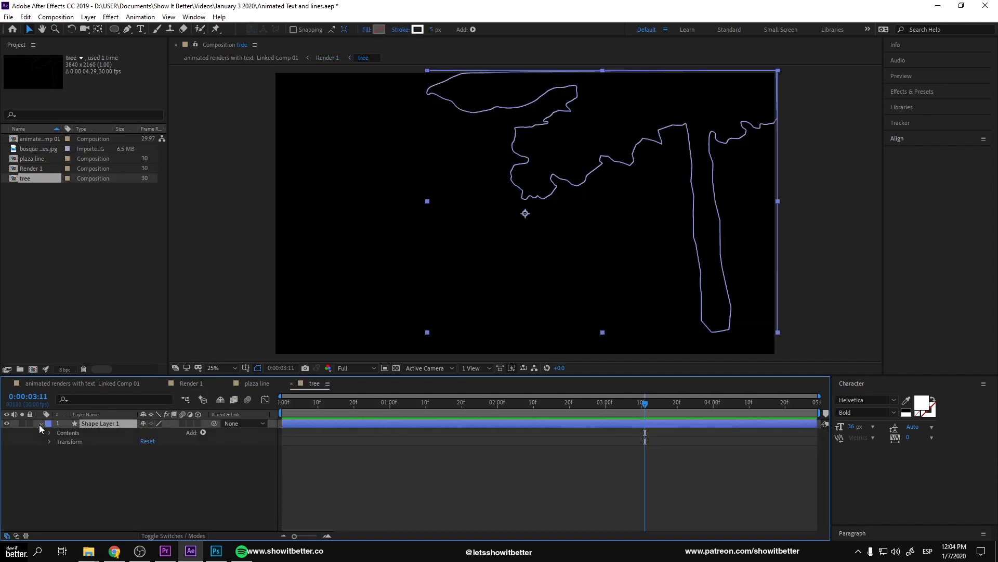
click(203, 433)
click(254, 379)
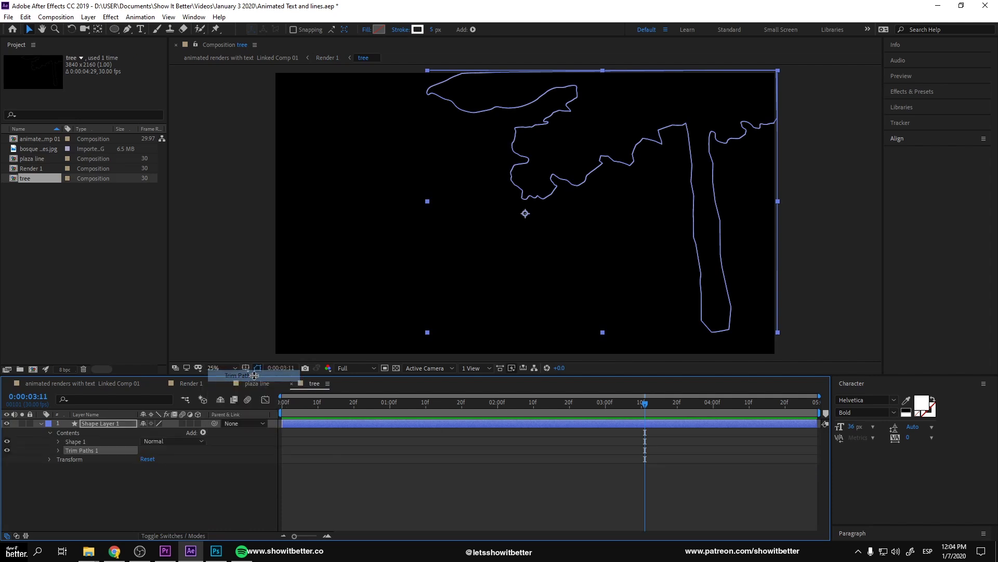
click(58, 451)
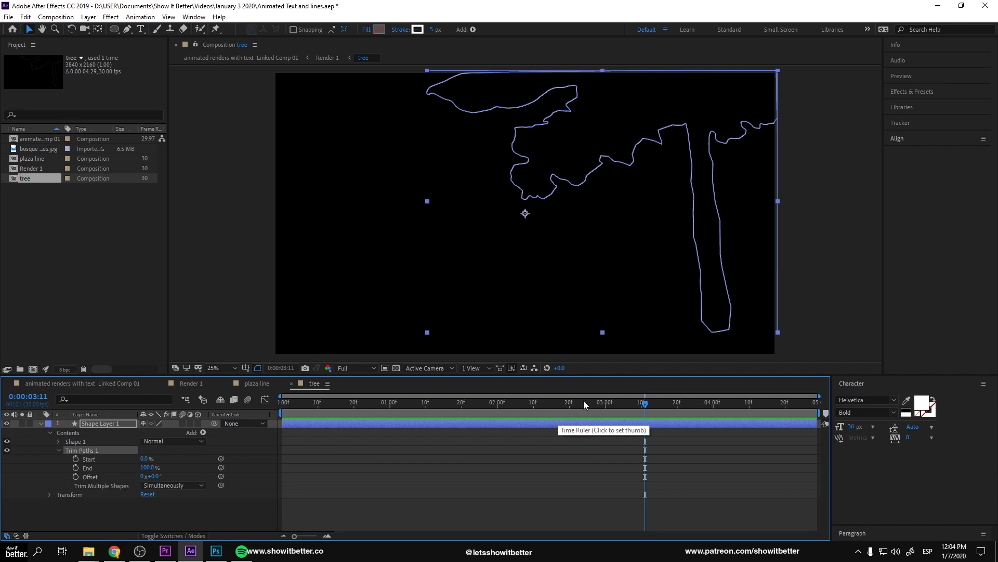
Keyframe the tree outline's Trim Paths Start from 99% at 0:00:03:03 to 0% at 0:00:03:28.
drag(634, 407, 617, 406)
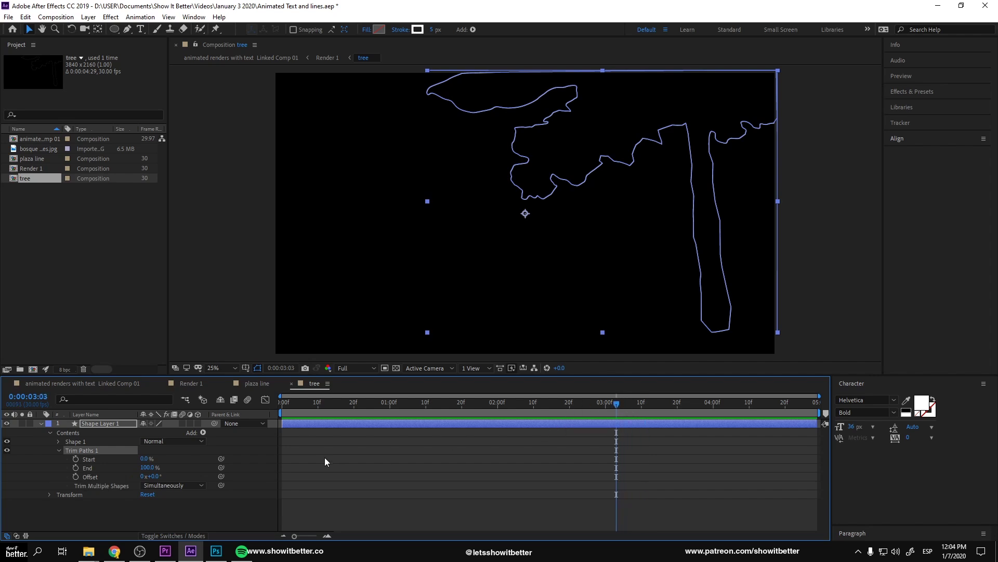
click(75, 459)
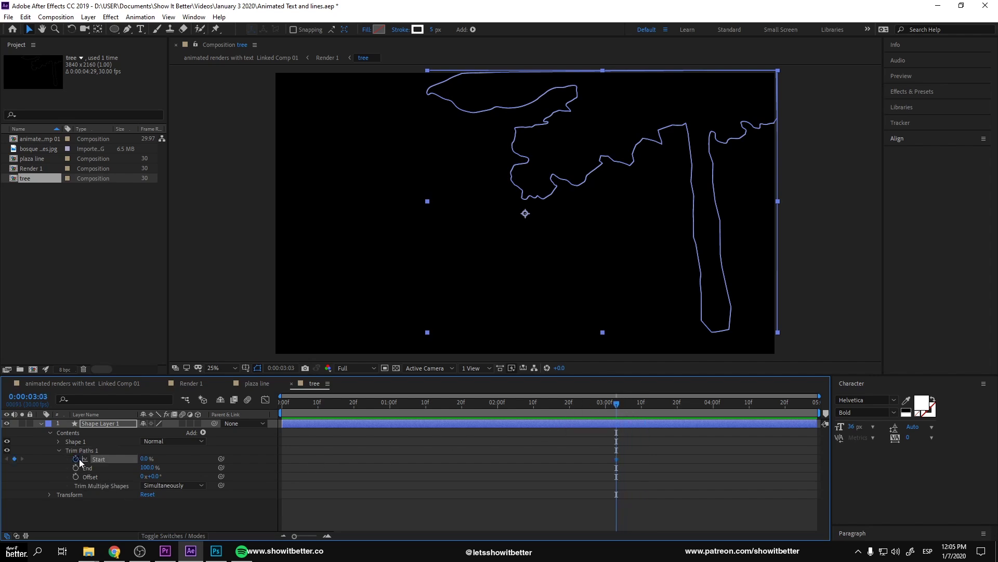
drag(146, 464, 284, 460)
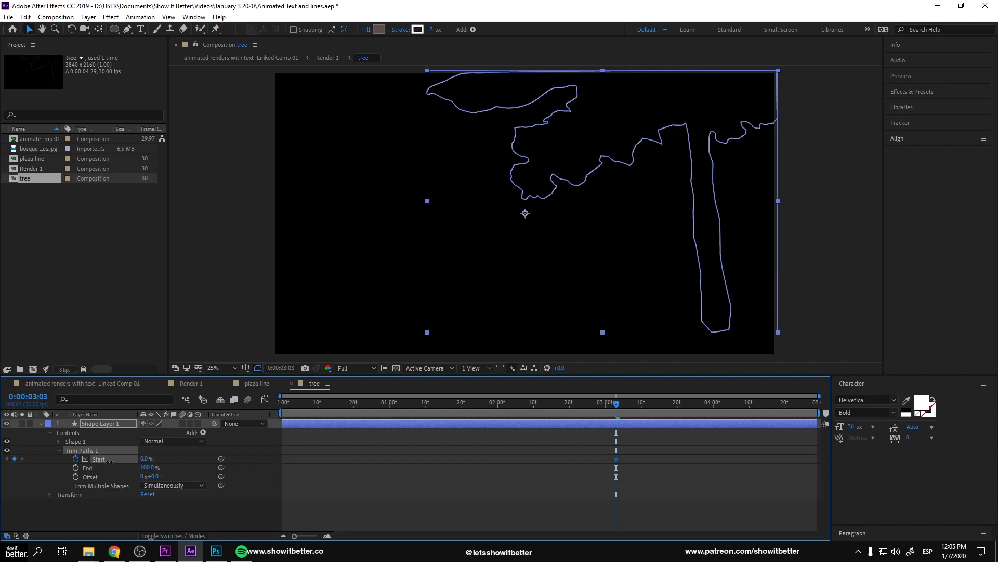
drag(699, 403, 706, 405)
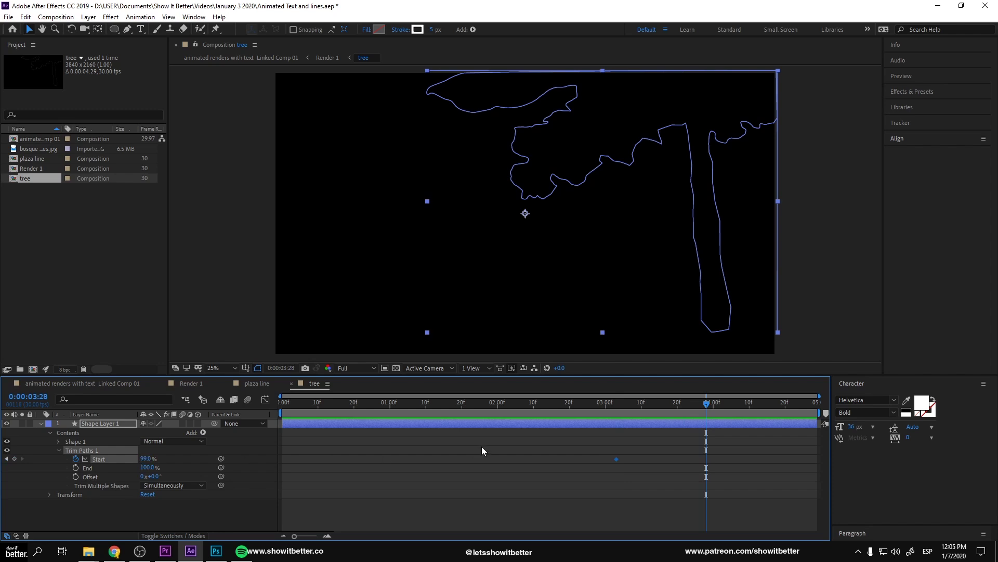
click(147, 458)
text(0)
key(Return)
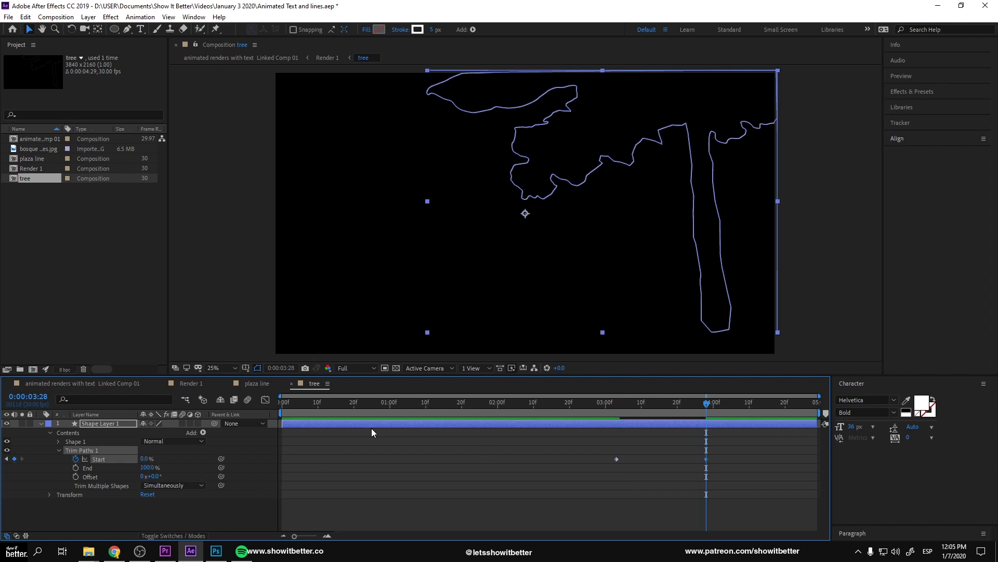
Preview the tree outline's animation and play the Render 1 composition from its beginning.
drag(673, 402, 521, 412)
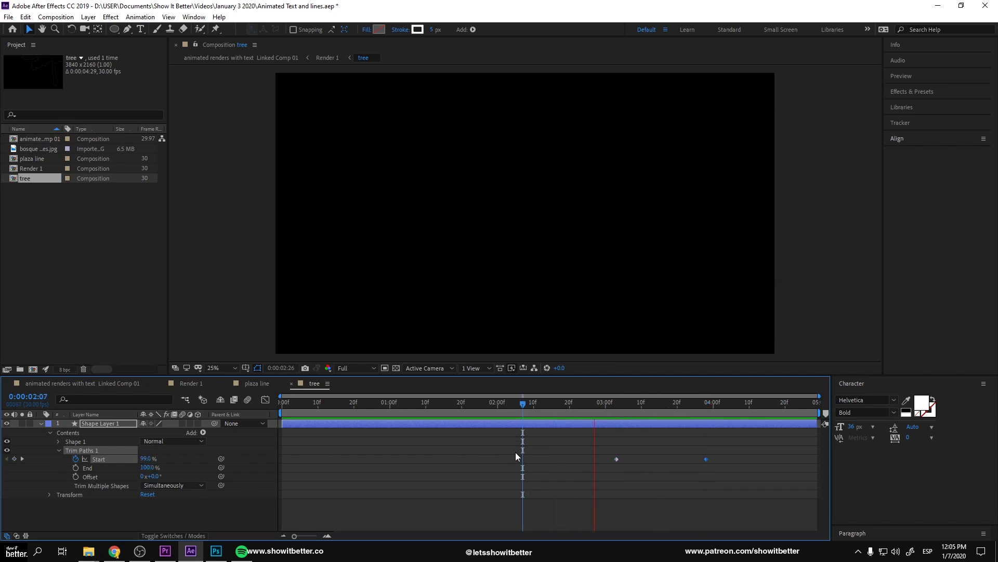
drag(581, 411, 711, 411)
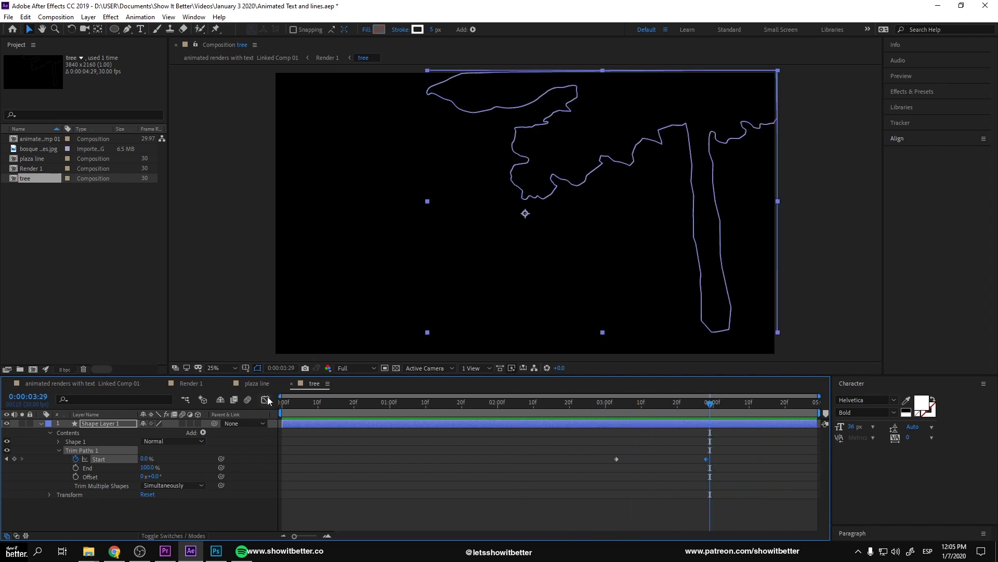
click(187, 383)
drag(635, 404, 217, 403)
key(space)
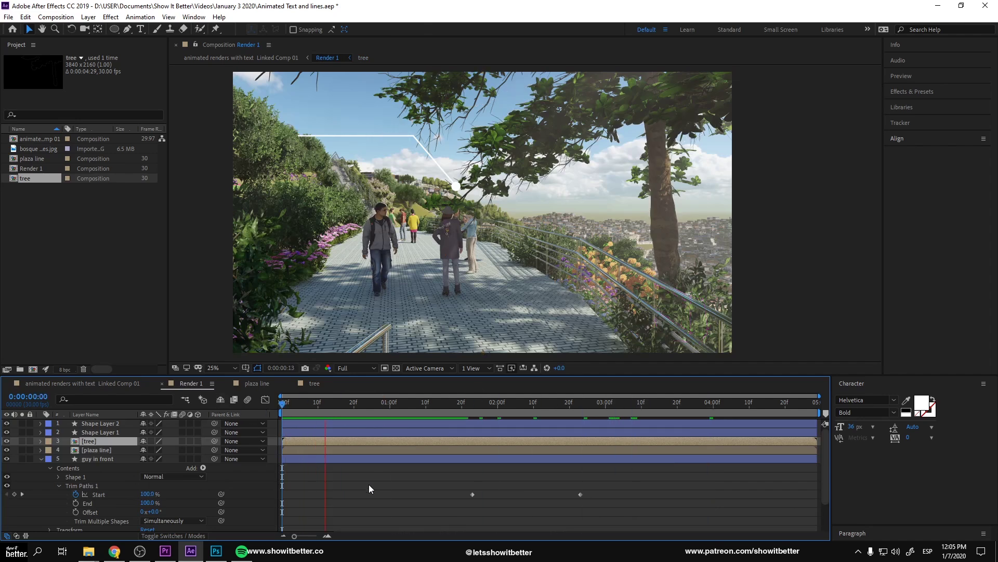
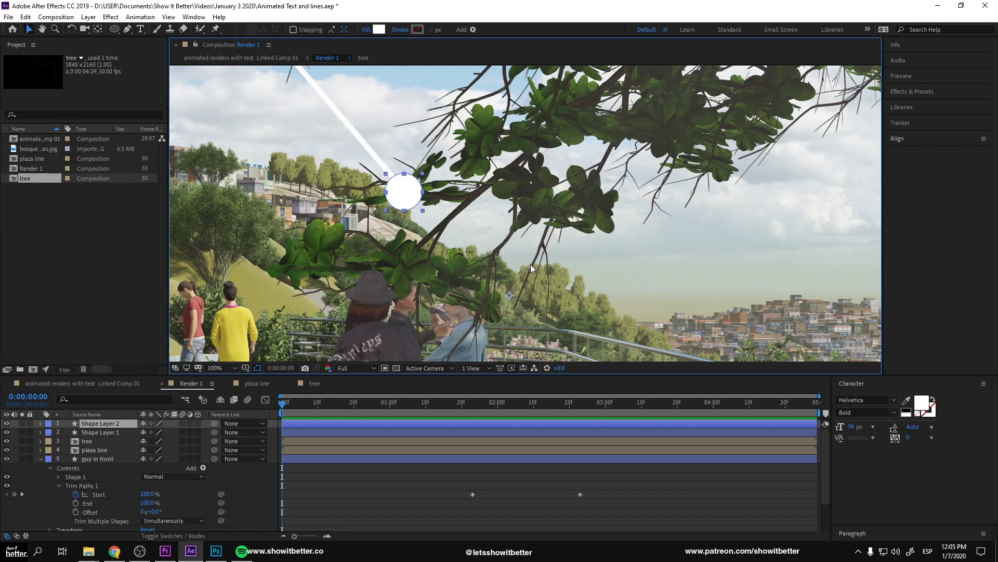
Move the anchor point of the white circle, Shape Layer 2, to the circle's centre.
drag(510, 298, 542, 322)
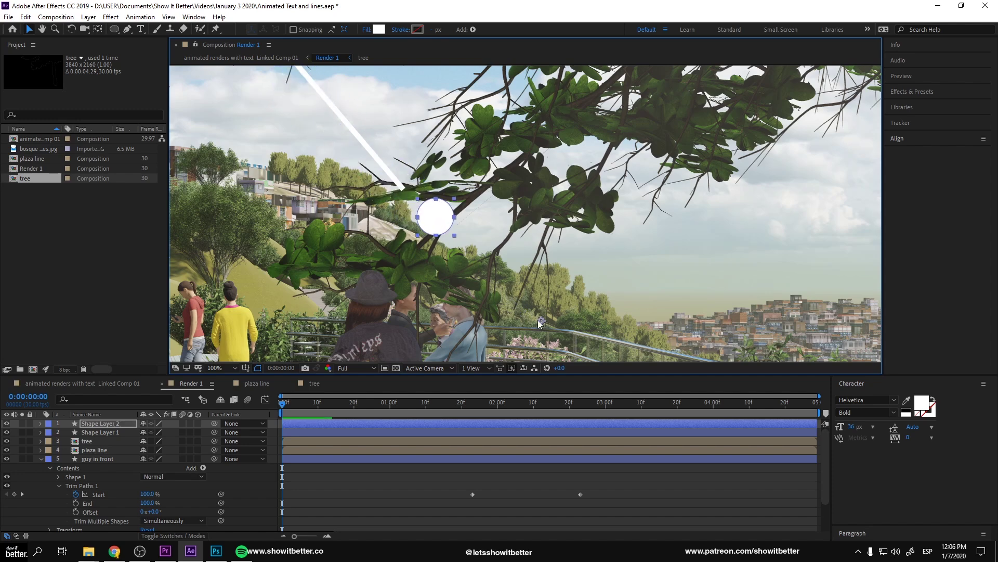
key(ctrl+z)
key(y)
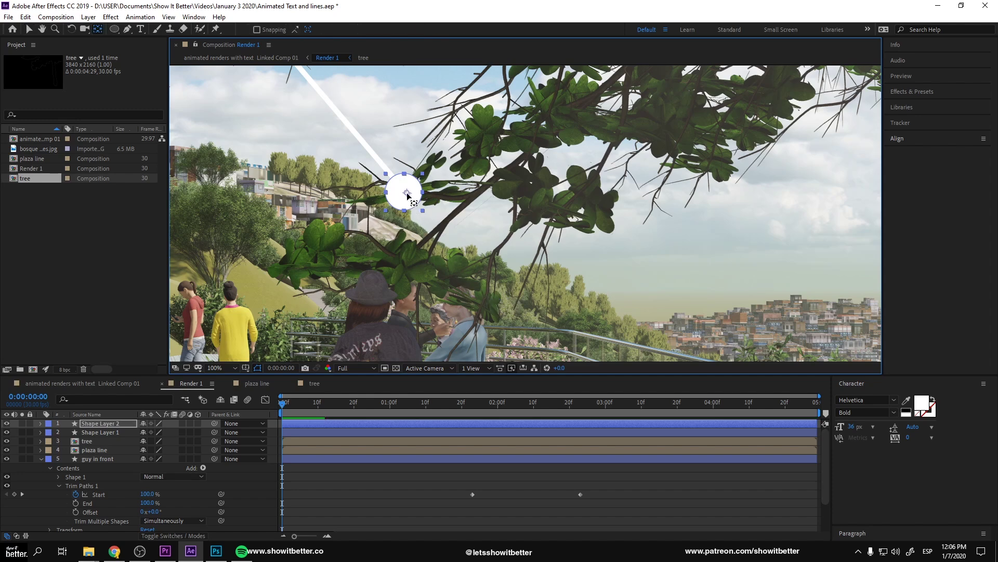
drag(405, 196, 408, 198)
Keyframe the white circle's Scale from 0% at 0:00:00:00 to 120% at 0:00:00:22.
mouse_move(285, 404)
mouse_down()
mouse_move(296, 404)
mouse_move(283, 404)
mouse_up()
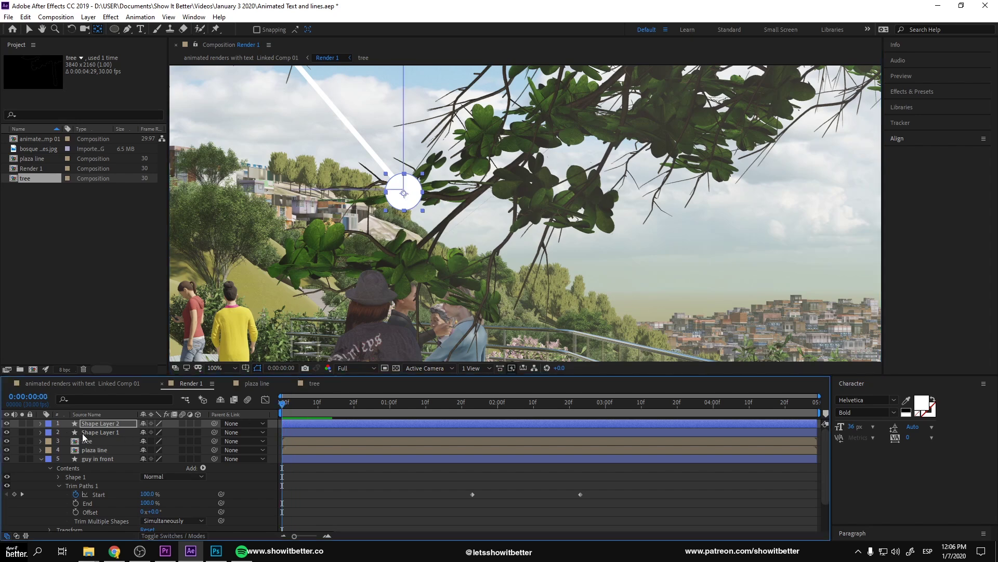
key(s)
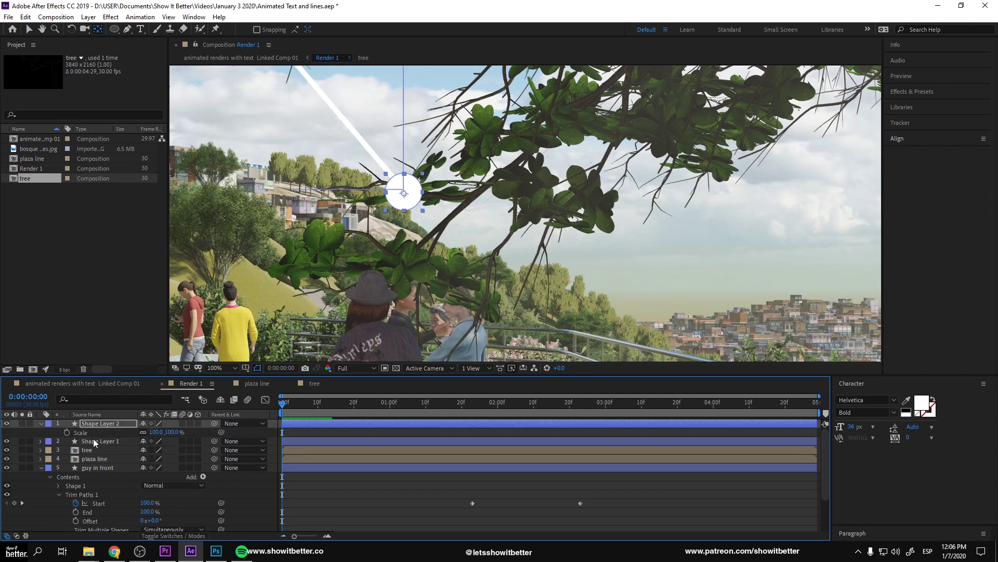
click(67, 432)
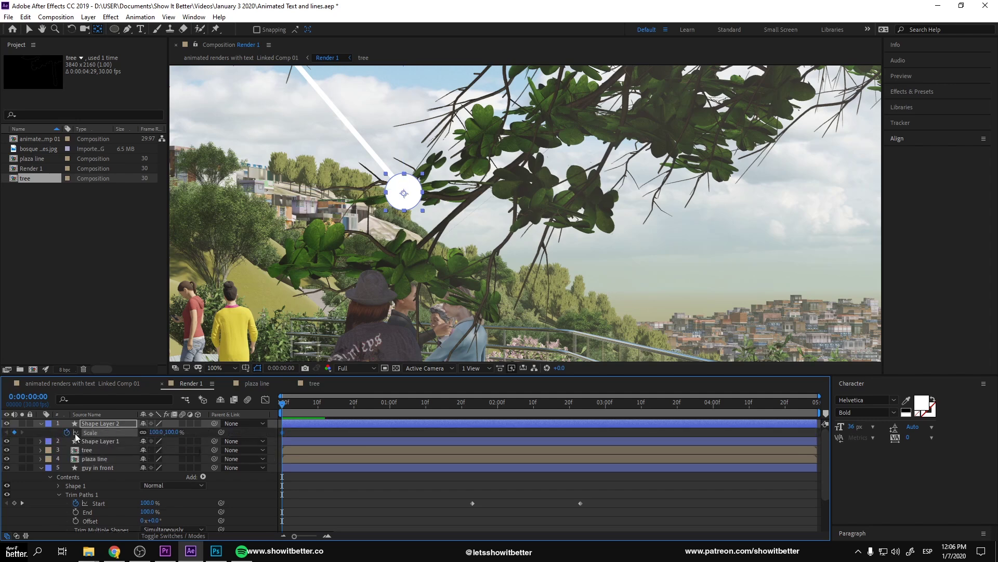
drag(177, 435, 130, 437)
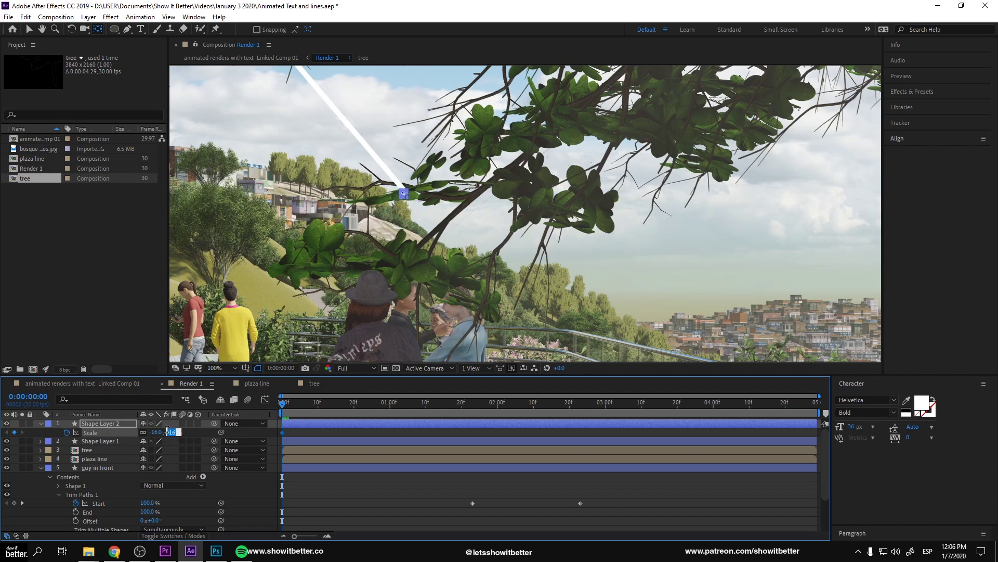
text(0.0,0.0)
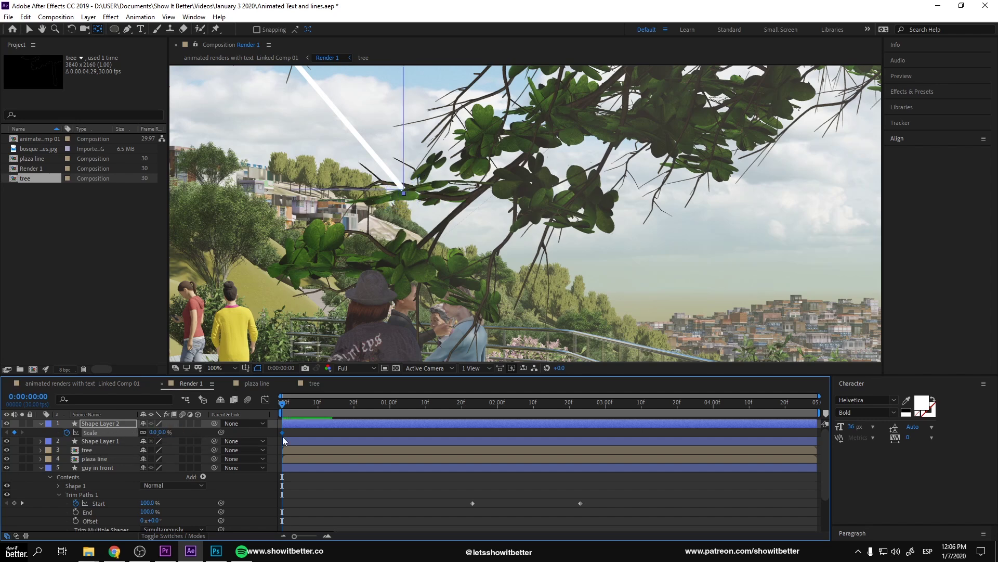
drag(313, 410, 360, 413)
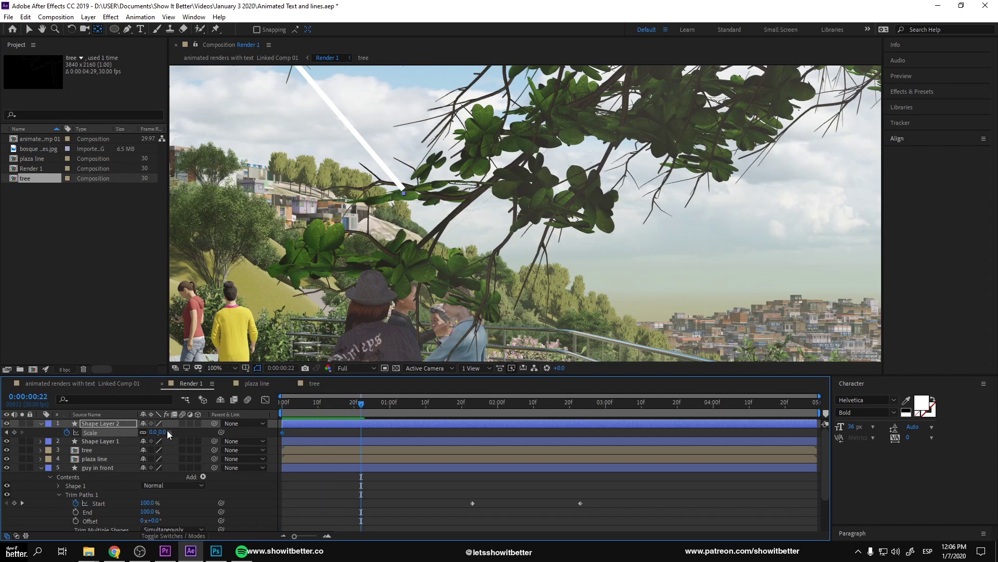
text(120)
key(Return)
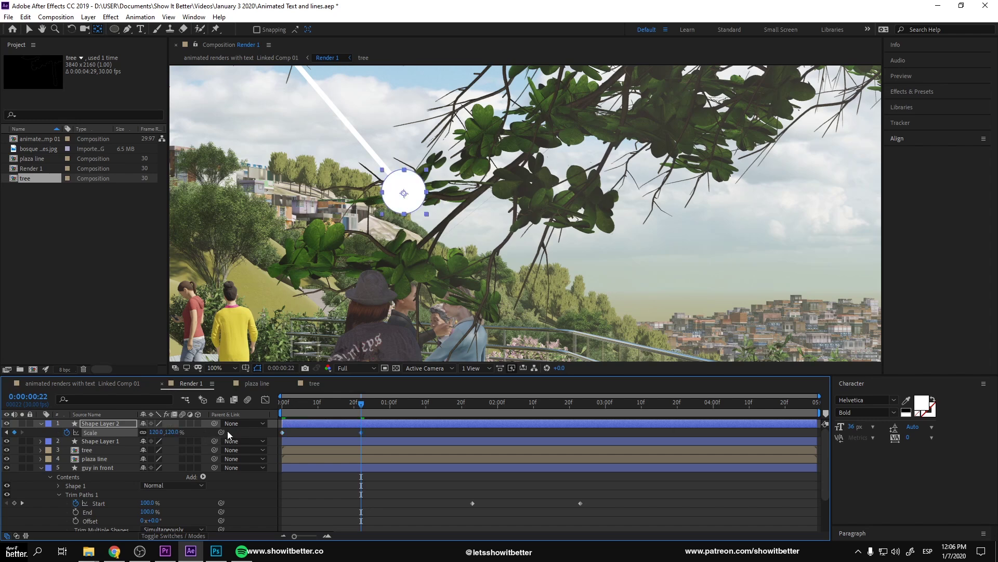
Add a 100% Scale keyframe to the white circle at 0:00:01:02 and preview the animation from the beginning.
click(396, 406)
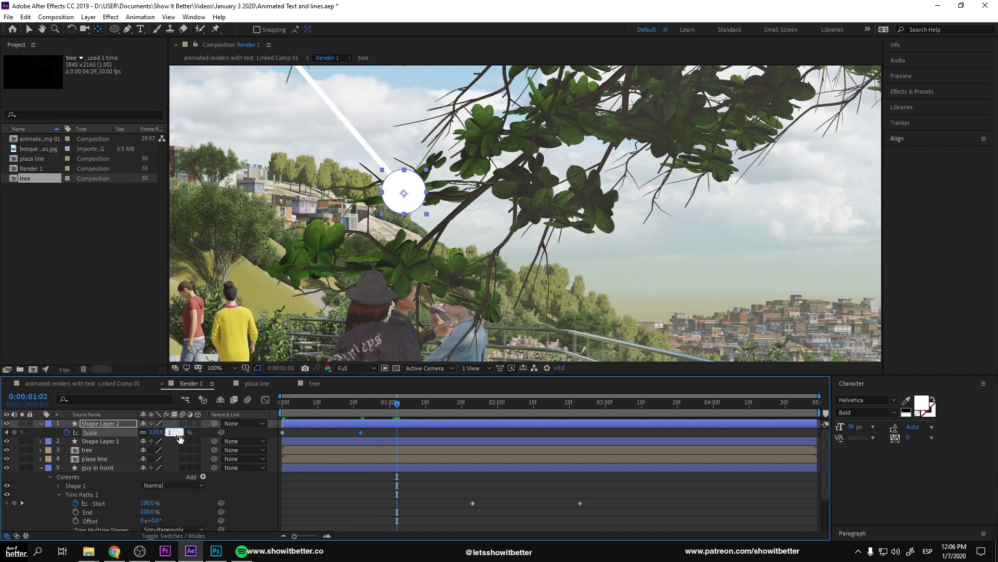
text(0.0,0.0)
key(Return)
key(Home)
key(space)
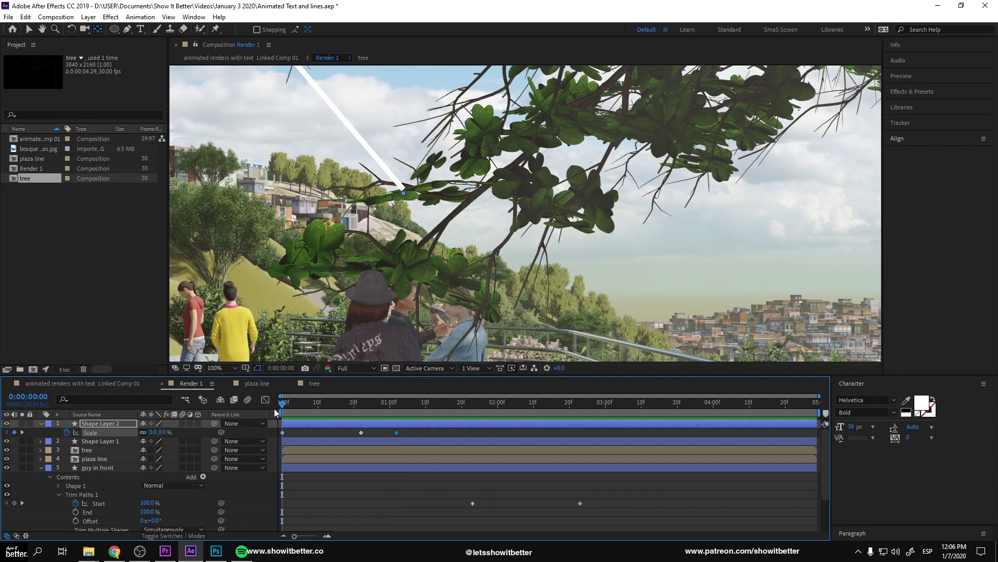
Go to 0:00:00:23, add Trim Paths to the callout line, Shape Layer 1, and expand the Trim Paths settings.
click(359, 410)
click(362, 409)
click(364, 410)
key(comma)
key(comma)
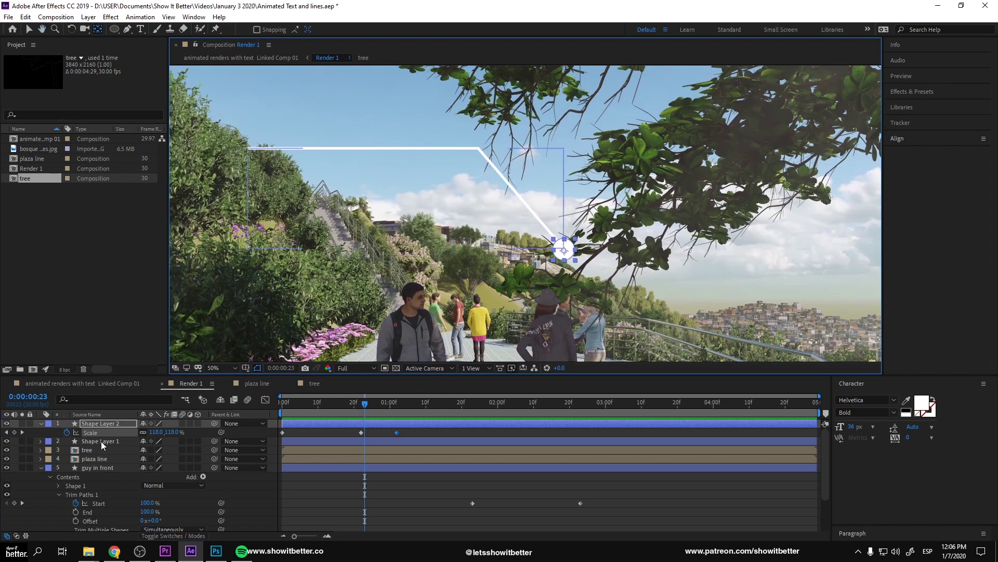
click(104, 441)
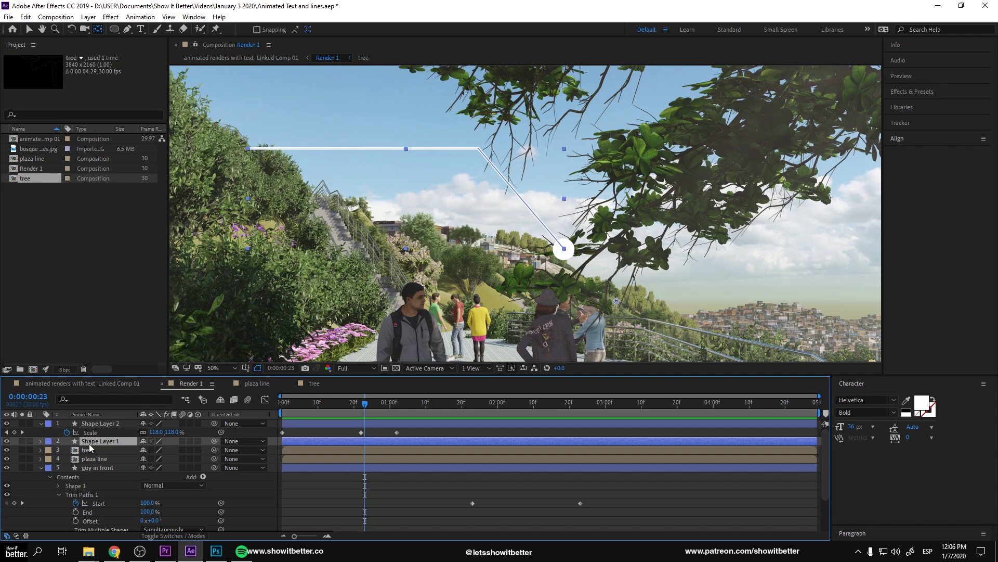
click(41, 442)
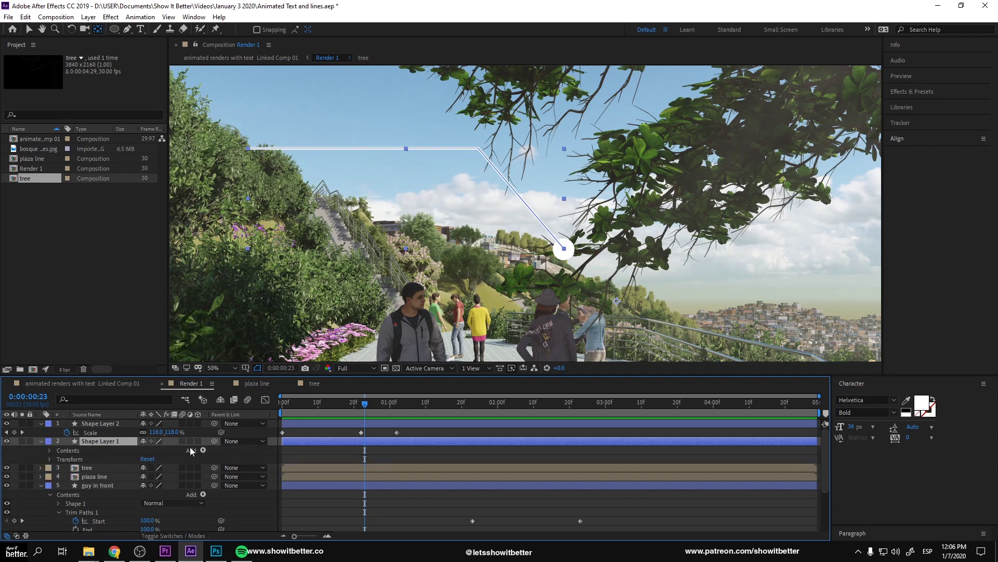
click(203, 450)
click(250, 393)
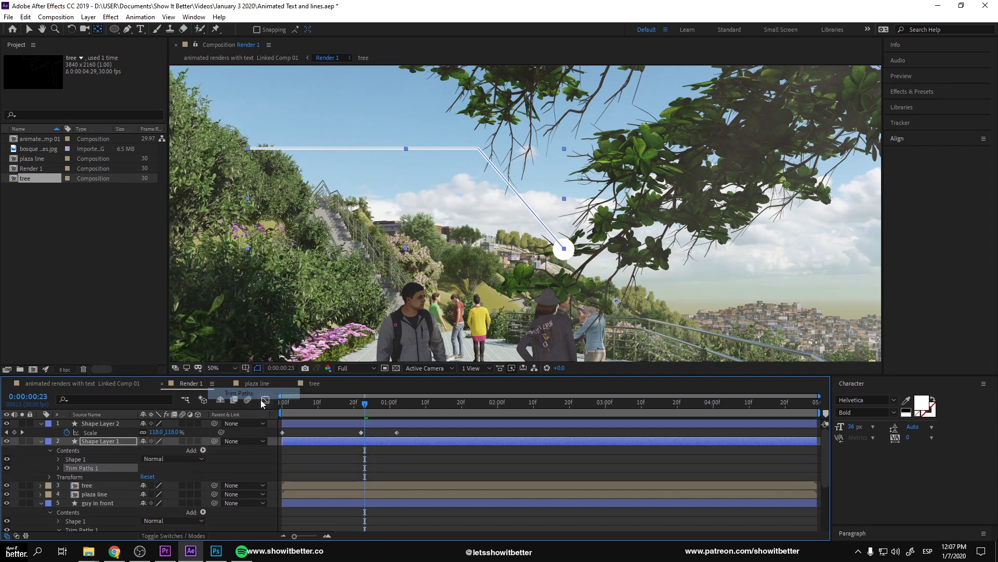
click(59, 468)
Keyframe the callout line's Trim Paths Start at 100% at 0:00:00:23, lower it at 0:00:01:11 to draw the line, and preview.
mouse_move(141, 479)
mouse_down()
mouse_move(211, 481)
mouse_move(79, 477)
mouse_move(146, 473)
mouse_up()
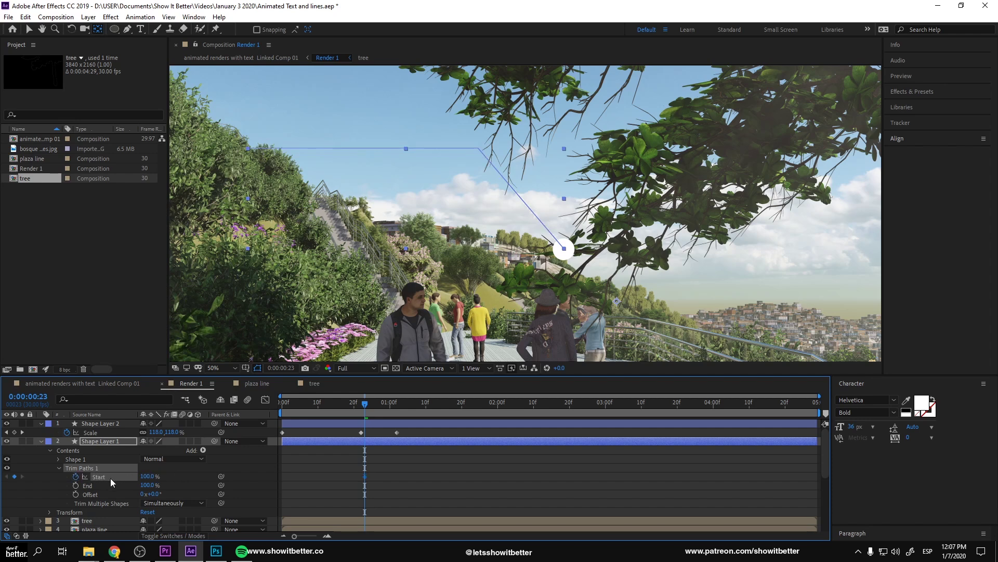
drag(379, 412, 430, 414)
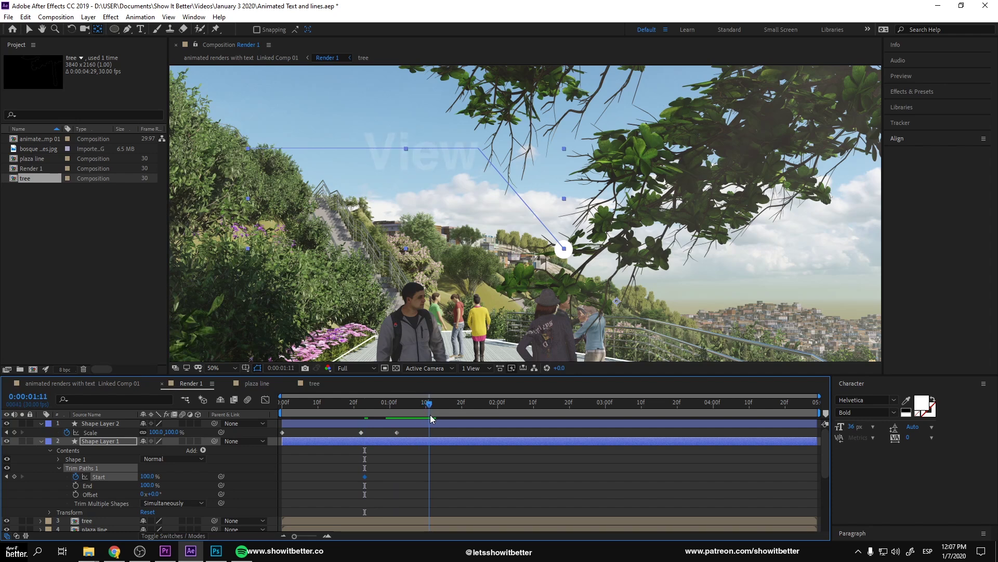
drag(151, 477, 95, 471)
key(space)
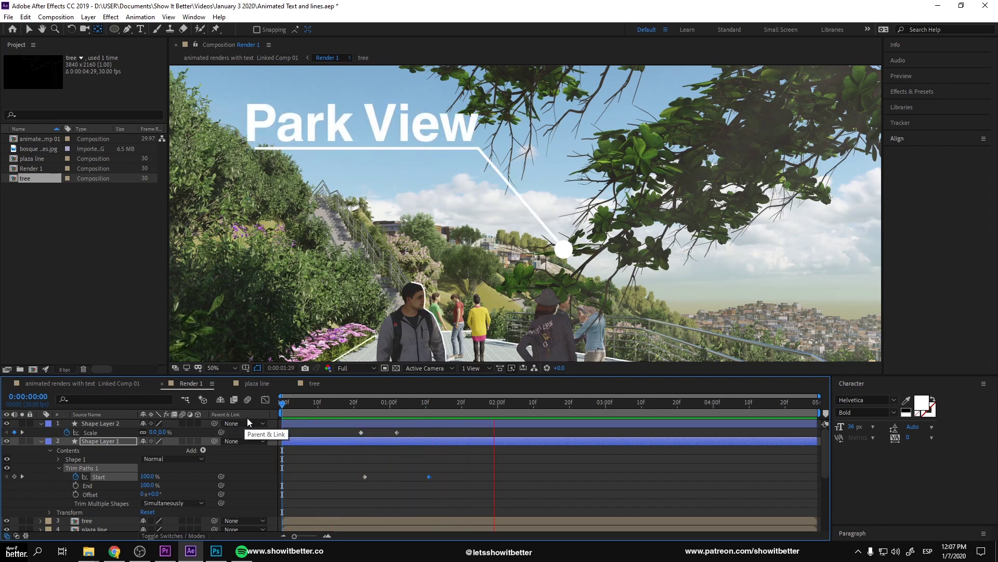
Preview the Render 1 animation with the whole frame in view and return to the beginning.
key(space)
scroll(475, 278, down, 2)
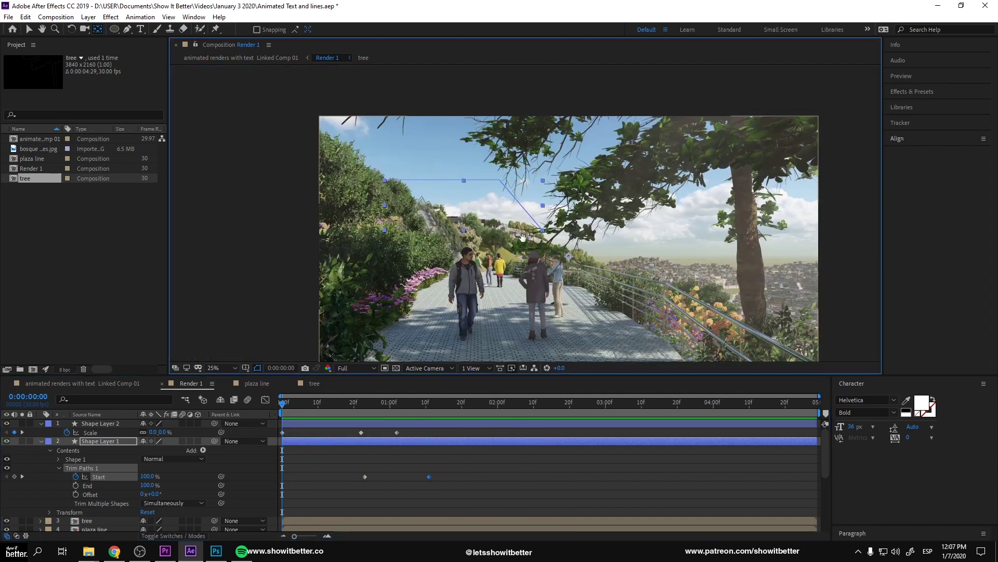
drag(475, 278, 471, 307)
key(space)
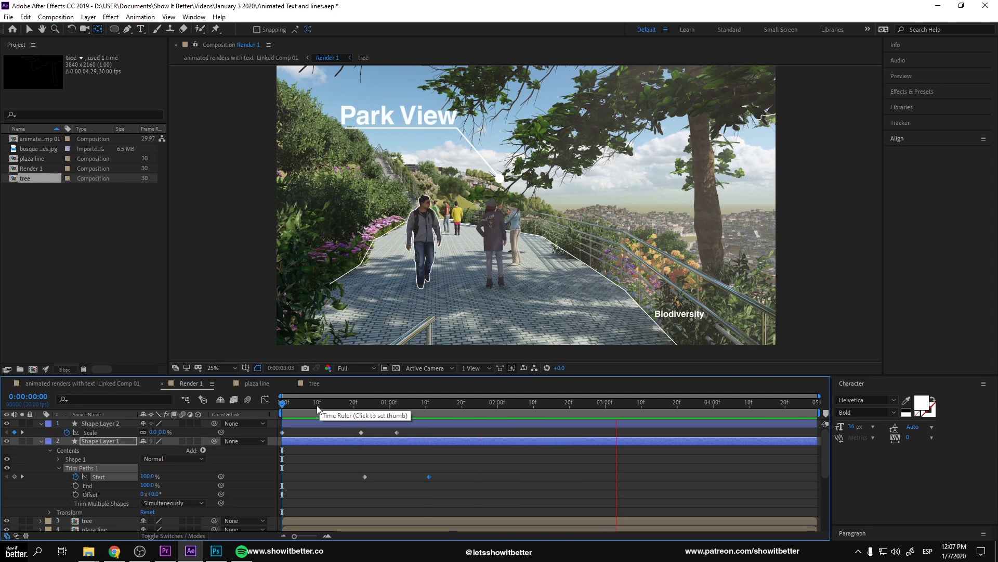
click(291, 405)
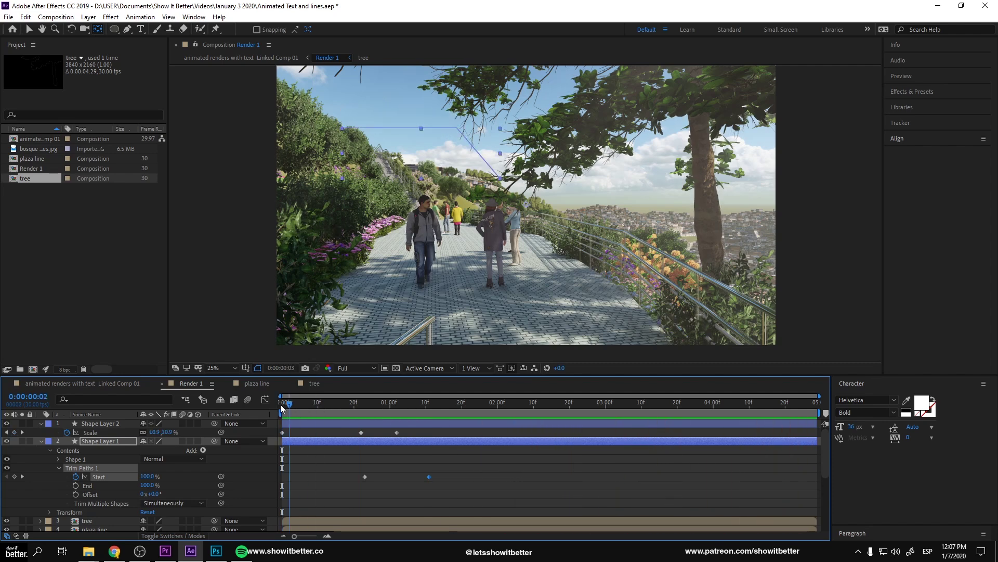
Collapse the Shape Layer 1 and guy in front layers and preview the animation in Linked Comp 01.
click(40, 441)
click(41, 467)
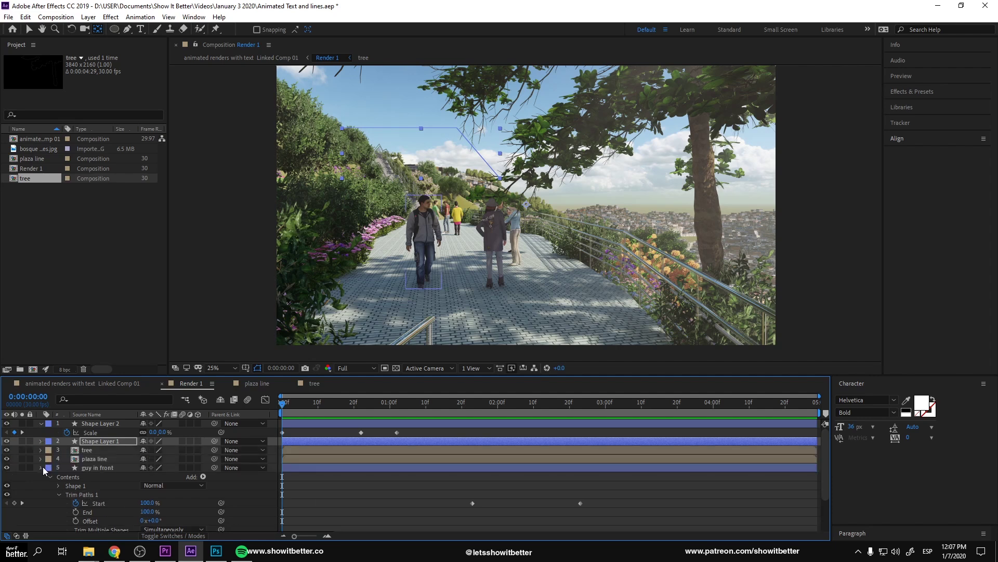
click(42, 467)
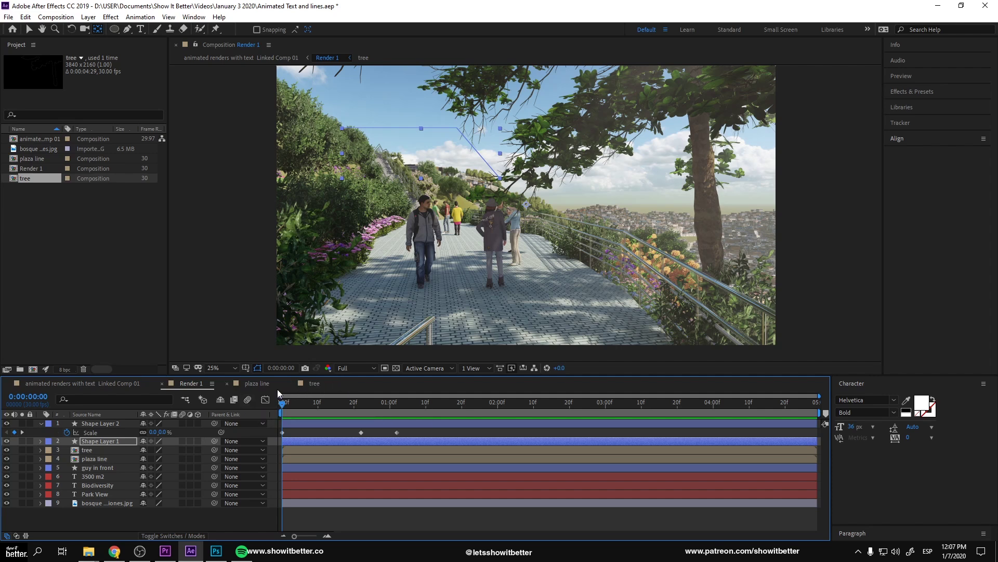
click(109, 385)
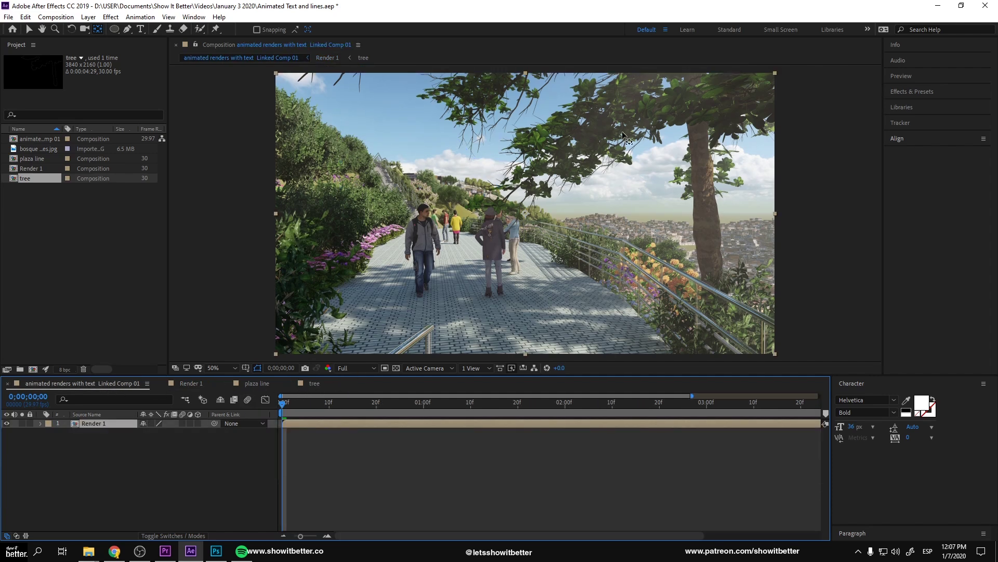
key(space)
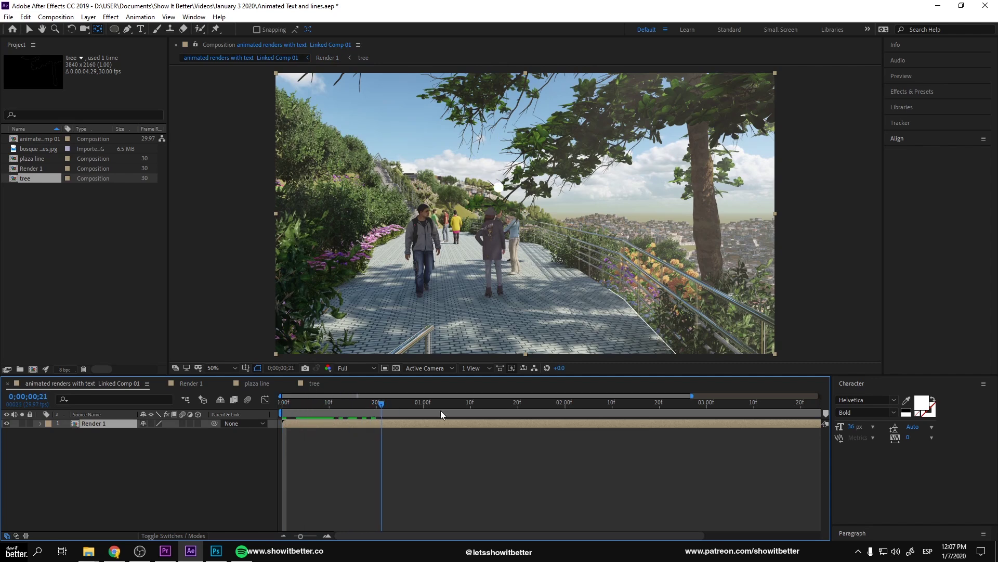
Keyframe the Render 1 layer's Scale from 50% at 0;00;00;00 to 52% at 0;00;04;28.
drag(349, 416, 293, 432)
key(s)
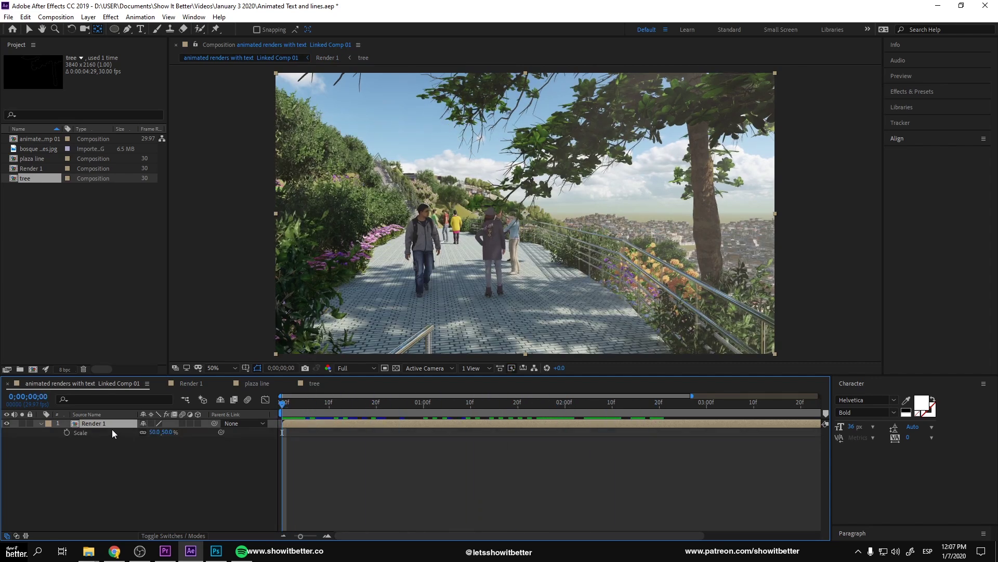
click(67, 433)
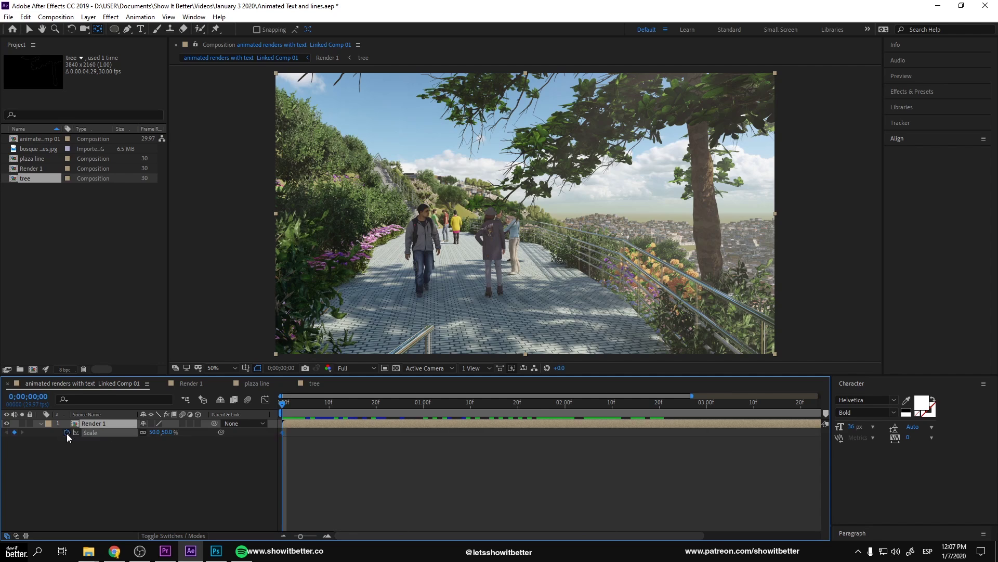
drag(734, 400, 872, 407)
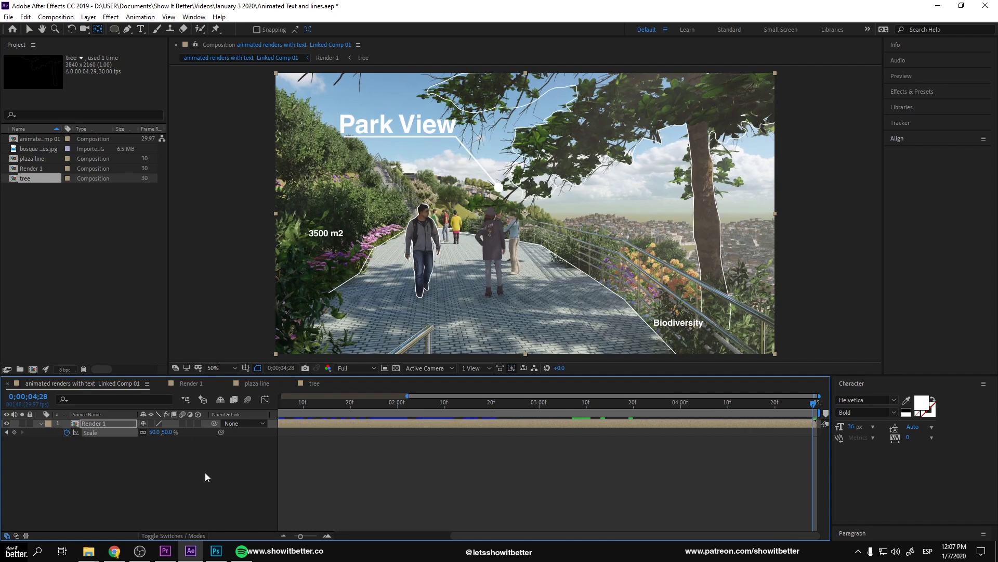
text(52)
key(Return)
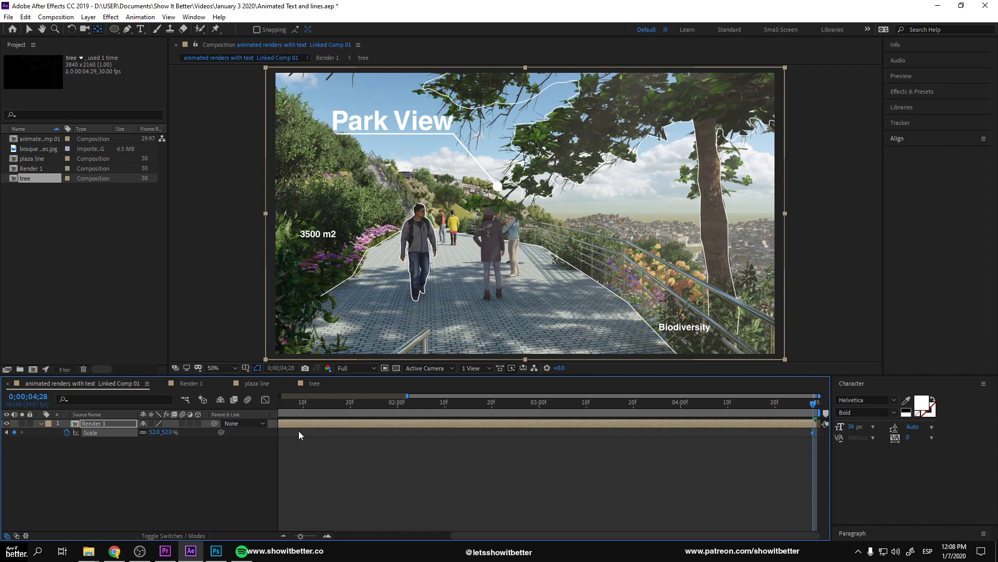
Preview the slow zoom in Linked Comp 01 from the beginning.
key(Home)
key(space)
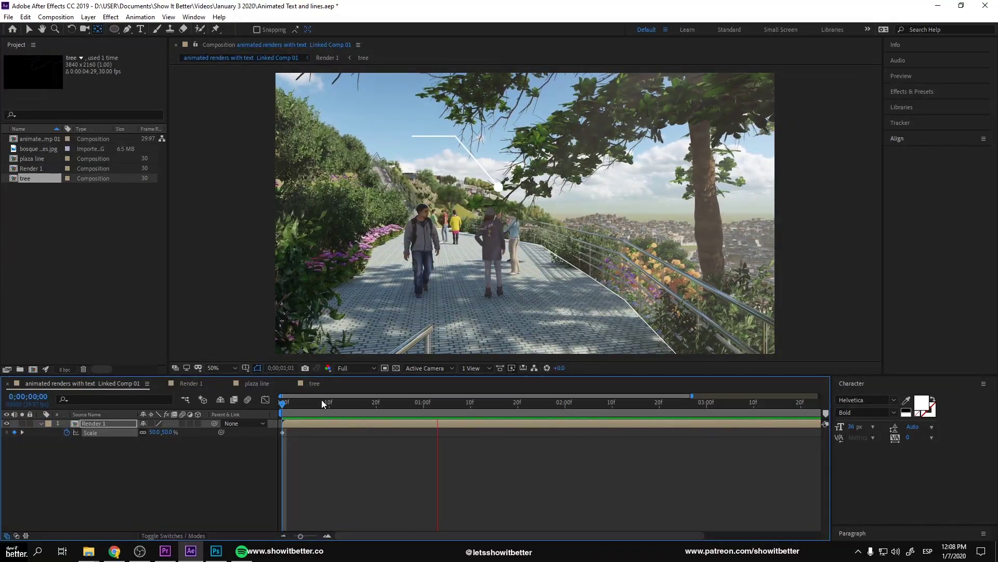
key(space)
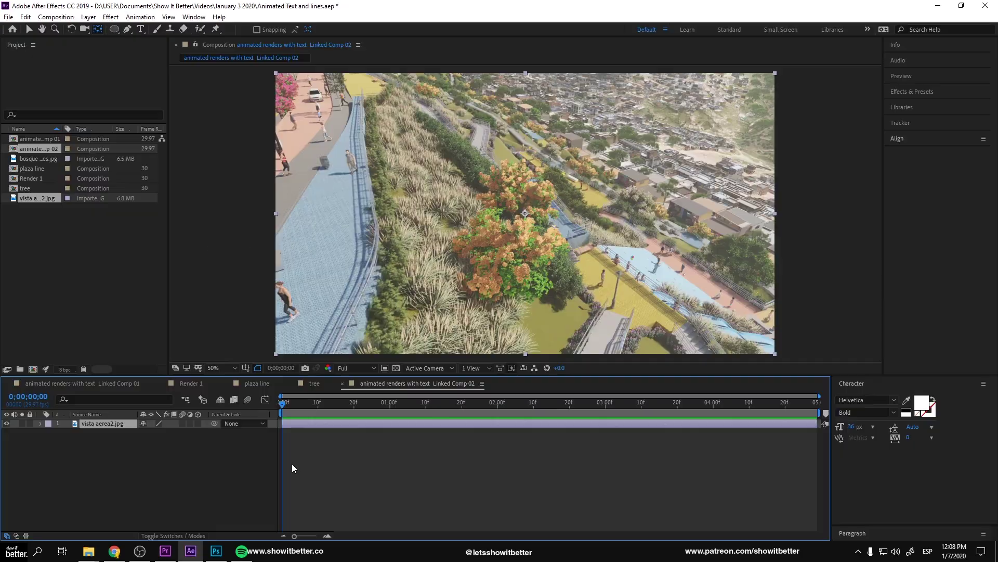
Pre-compose the vista aerea2.jpg layer as "render 2" and open that composition.
right_click(112, 423)
click(140, 402)
text(render 2)
click(520, 339)
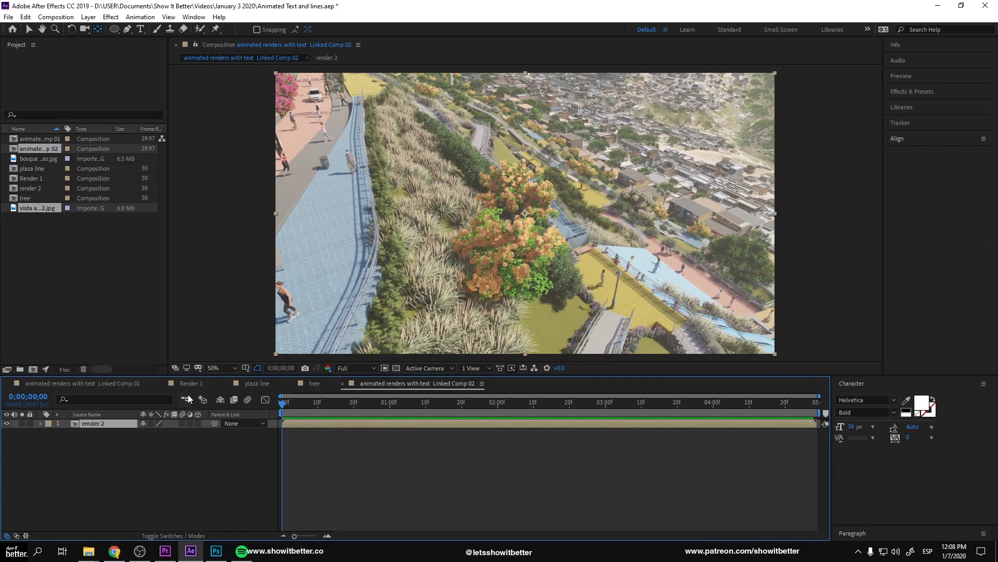
key(comma)
key(comma)
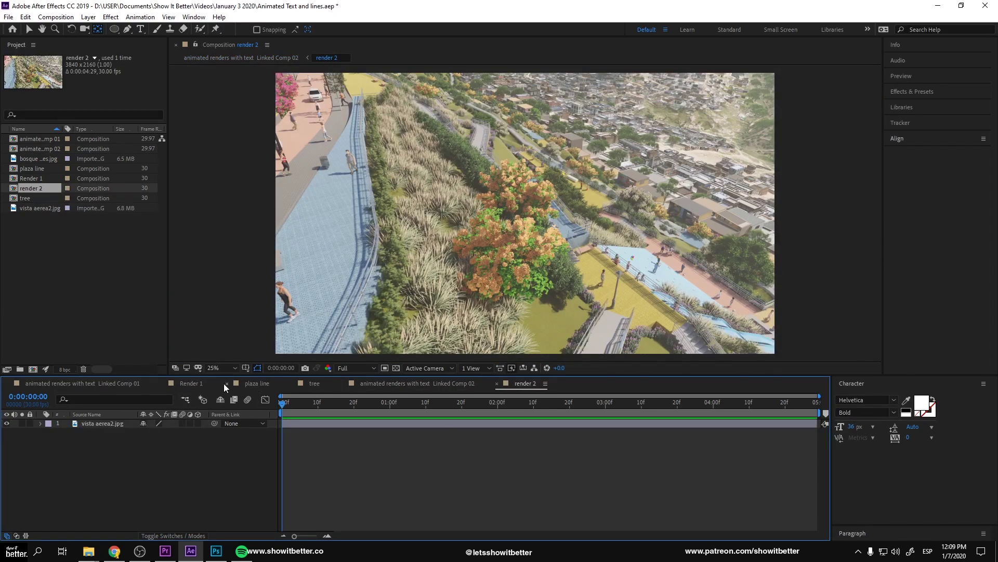
Copy the Park View, Biodiversity, 3500 m2, Shape Layer 1 and Shape Layer 2 layers from Render 1 into render 2.
click(191, 384)
click(107, 494)
ctrl+click(113, 441)
ctrl+click(118, 423)
ctrl+click(98, 485)
ctrl+click(98, 477)
key(ctrl+c)
click(525, 383)
key(ctrl+v)
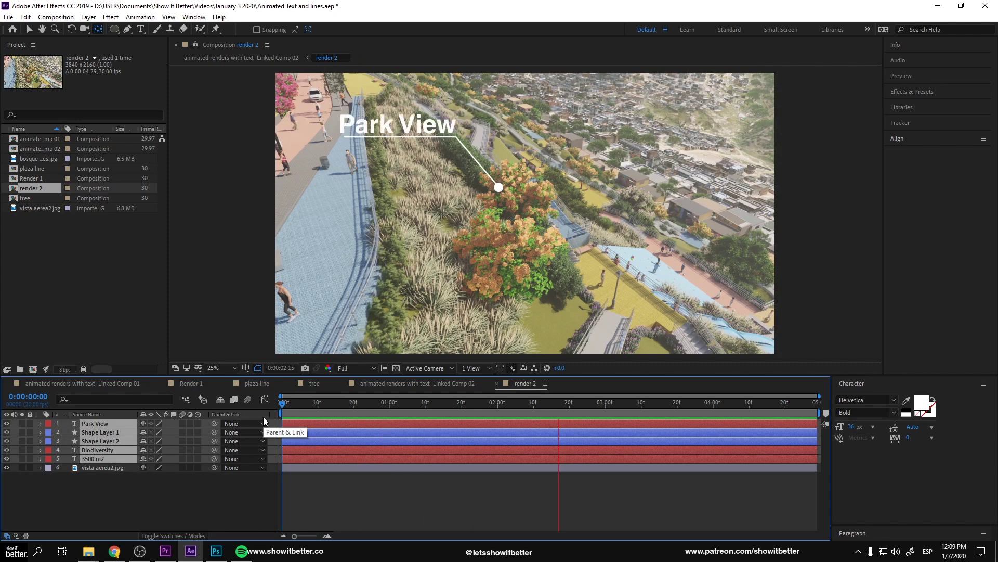
Replace the Park View title with a slightly smaller "Playground" and move the Biodiversity label onto the blue walkway at about 240, 1208.
click(533, 411)
double_click(407, 123)
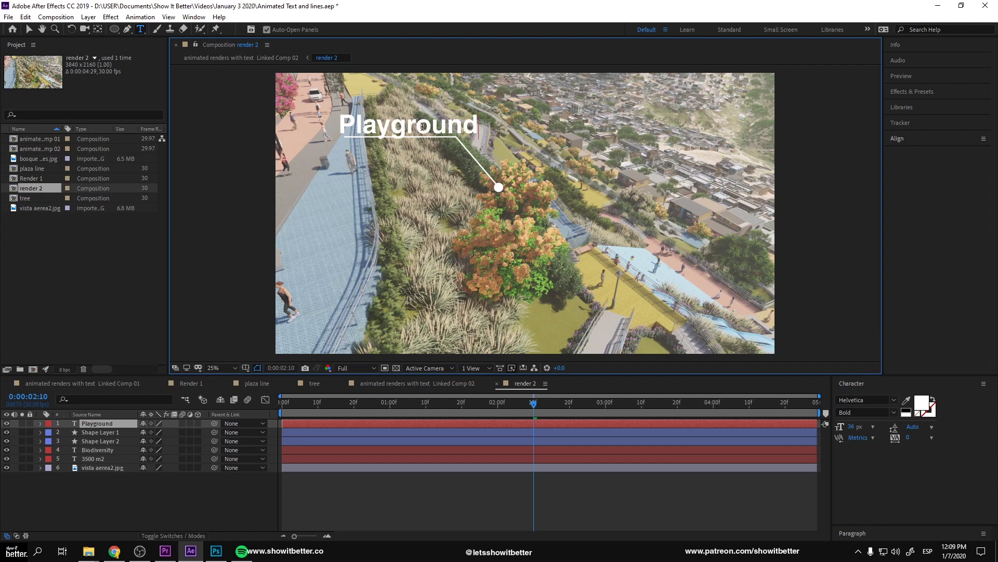
drag(313, 412, 677, 411)
click(691, 323)
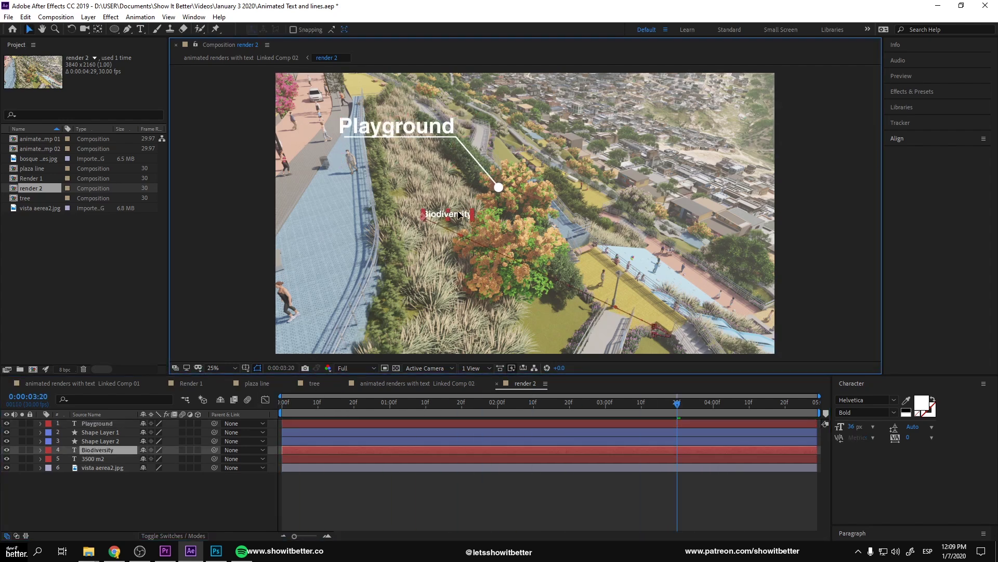
key(p)
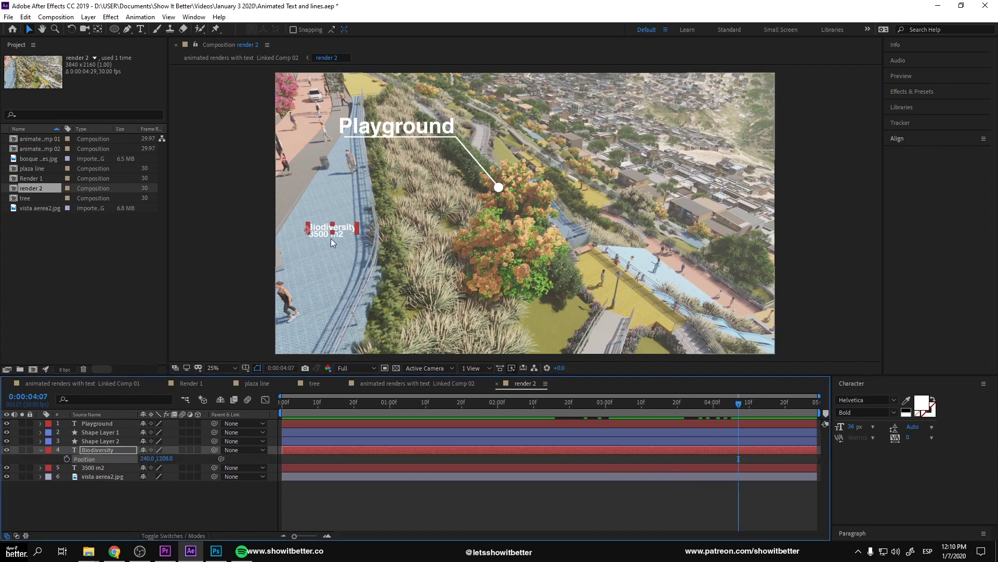
Move the 3500 m2 label beside the distant blue plaza, to about 3428, 1417, with its Position property shown.
drag(330, 238, 651, 212)
click(115, 467)
key(p)
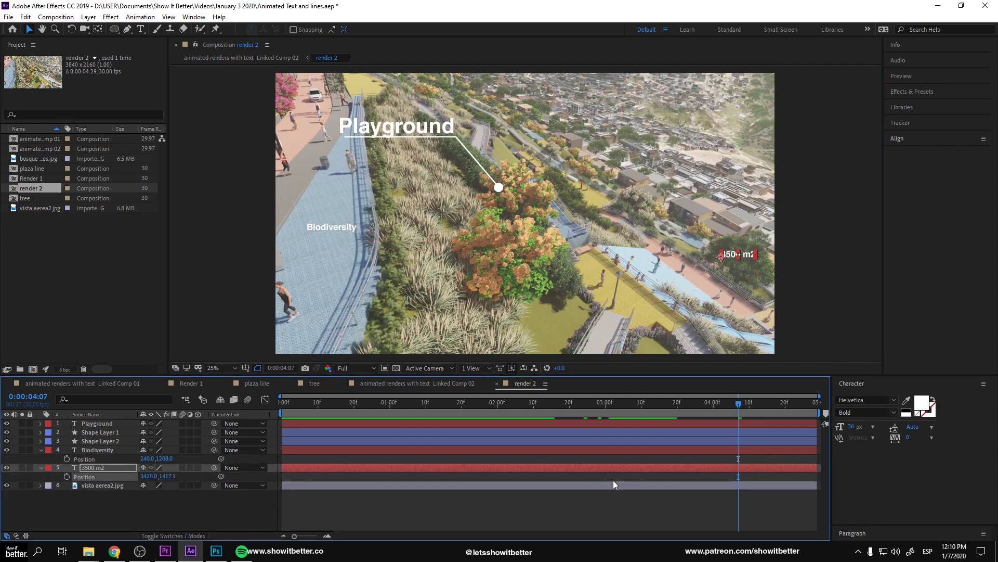
Change the 3500 m2 label to "4250 m2" and the Biodiversity label to "Public Space".
key(ctrl+t)
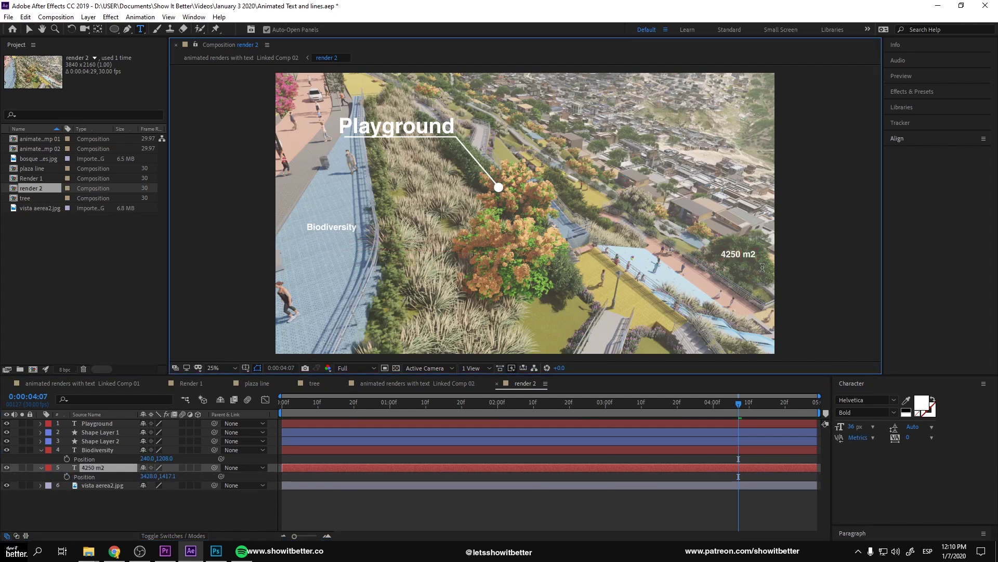
double_click(326, 228)
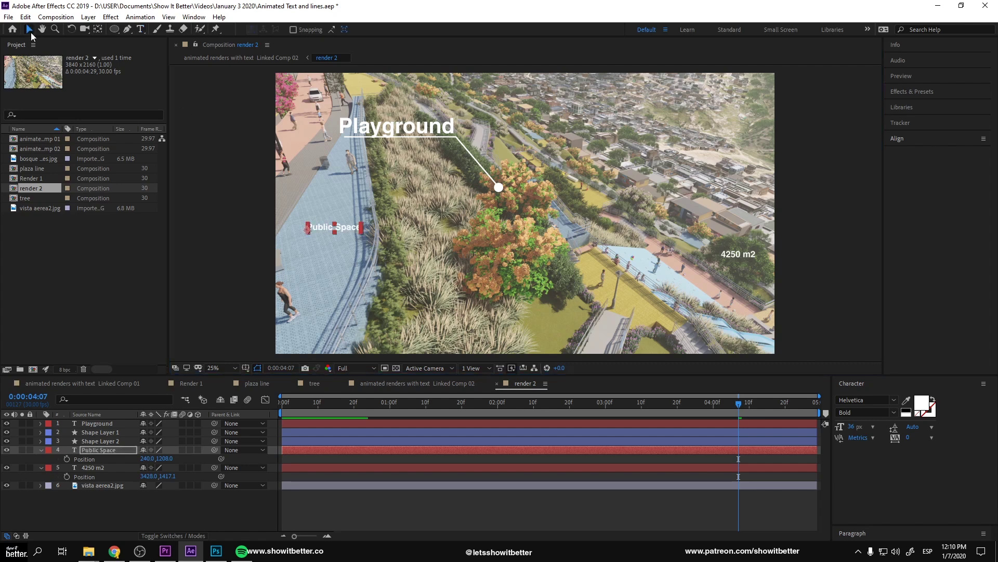
click(221, 501)
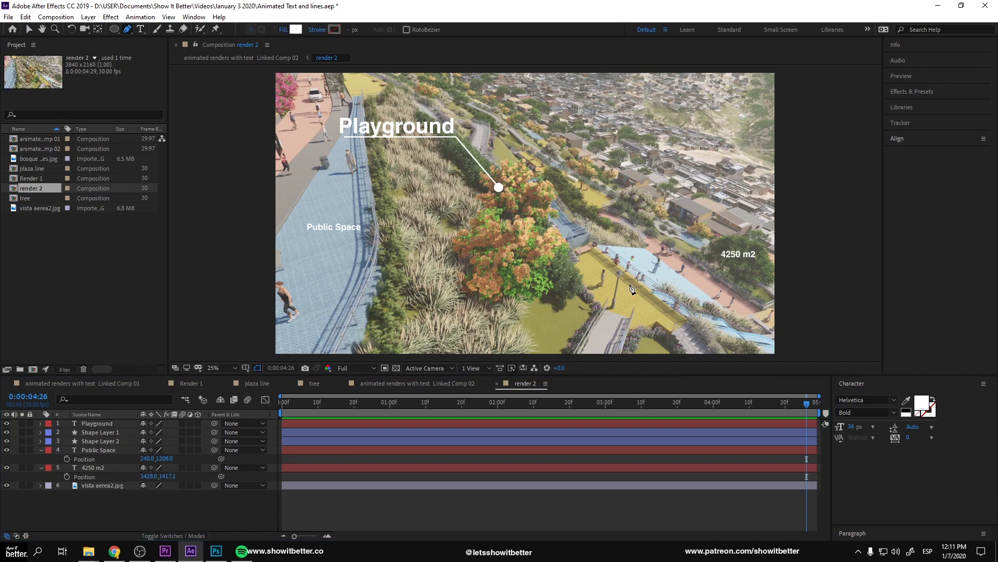
Trace the blue walkway around the Public Space label as a closed shape with the Pen tool.
scroll(372, 277, up, 3)
click(377, 215)
scroll(377, 215, down, 2)
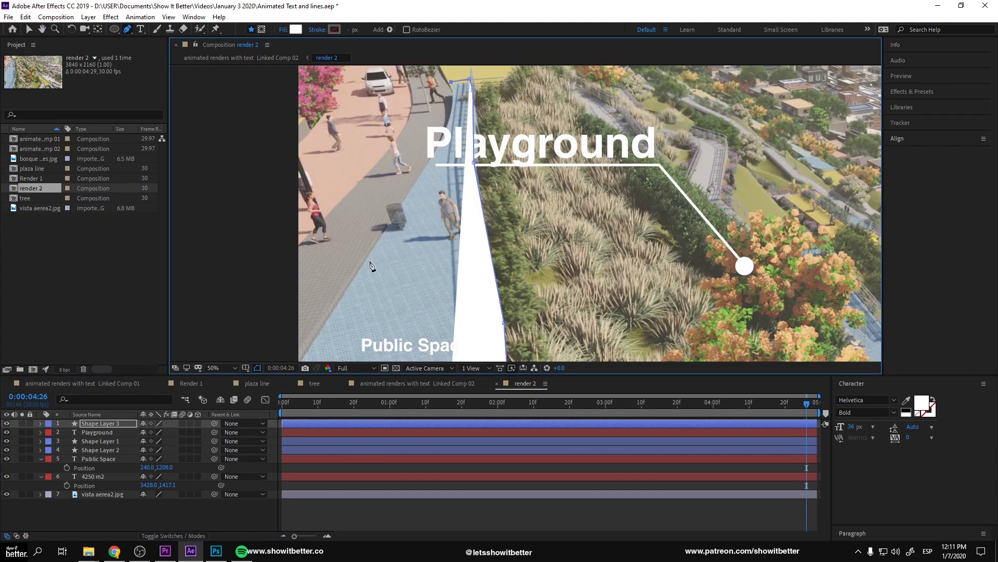
scroll(371, 267, up, 4)
Set the walkway shape to no fill with a white 10 px stroke.
click(283, 29)
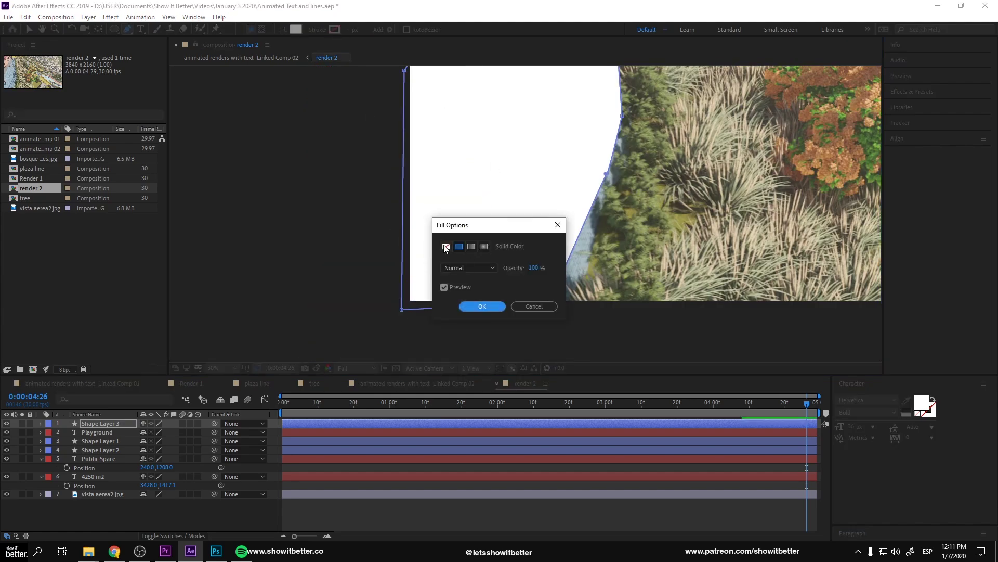
click(446, 247)
click(482, 305)
scroll(598, 245, down, 5)
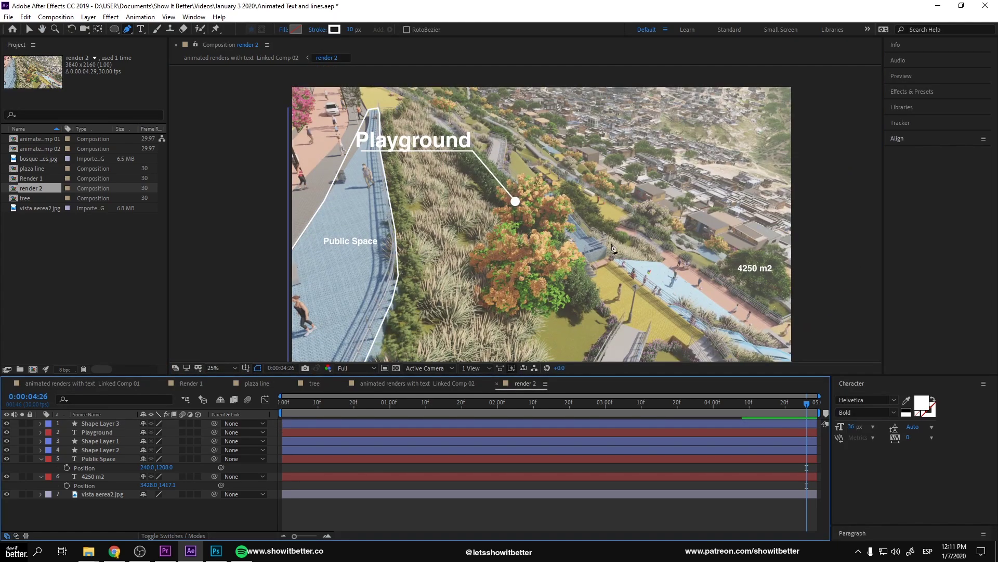
Outline the blue and pink plaza near the 4250 m2 label with the Pen tool and deselect the shape.
scroll(598, 245, up, 2)
click(330, 113)
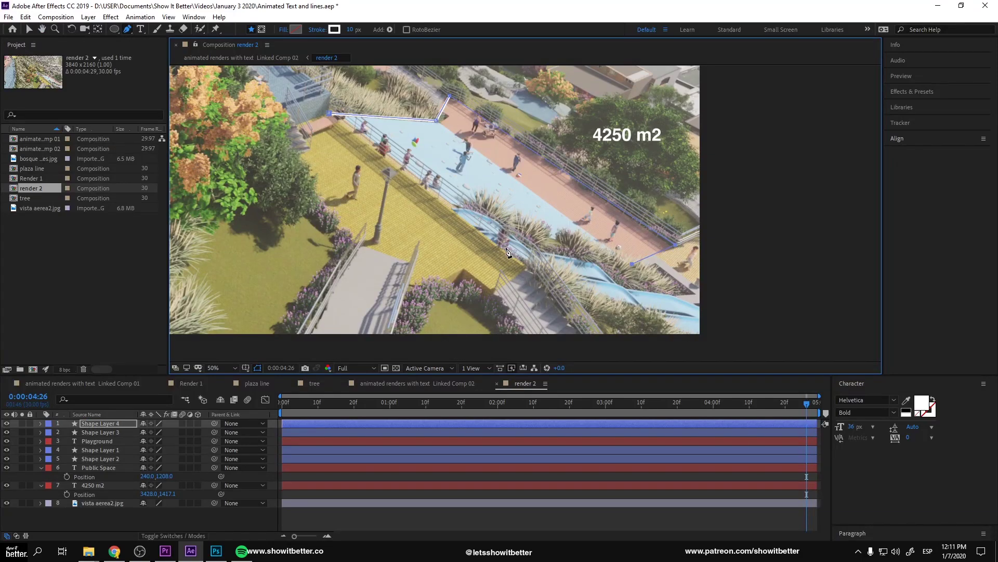
key(F2)
Trace a closed outline around the orange-flowered tree with the Pen tool and deselect the shape.
scroll(602, 219, down, 2)
scroll(412, 295, up, 2)
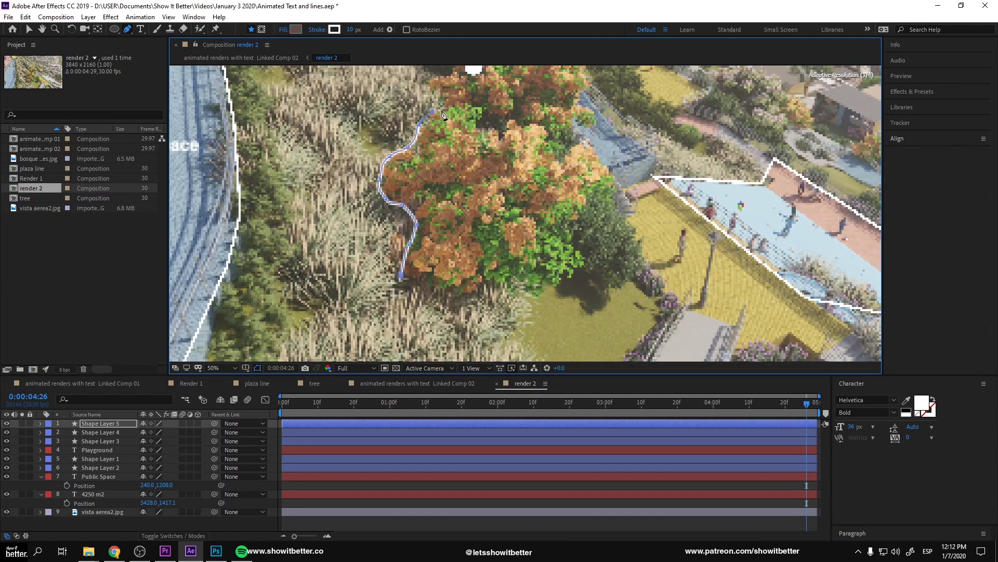
scroll(509, 154, up, 3)
scroll(536, 250, down, 4)
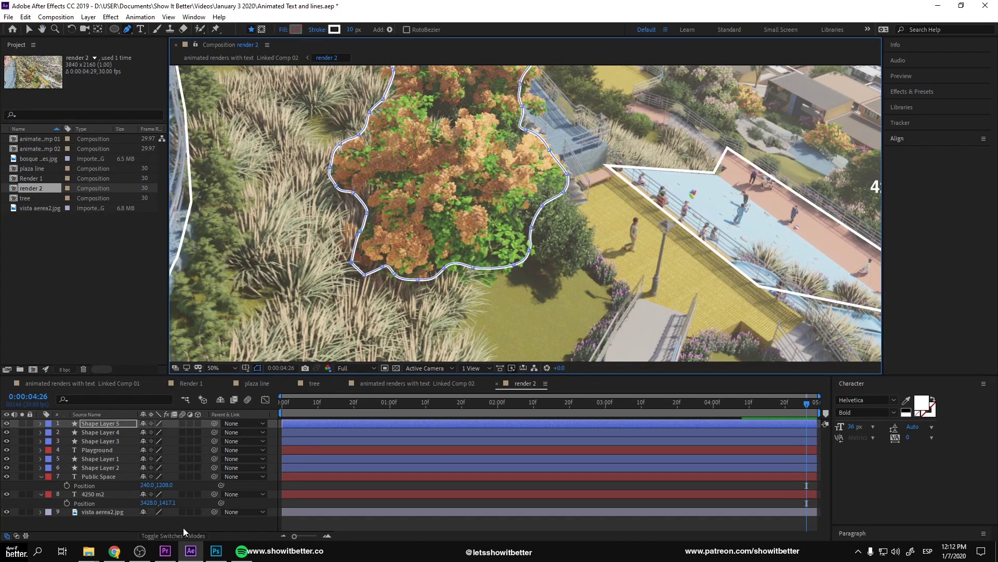
key(F2)
key(shift+slash)
Add Trim Paths to the tree outline, Shape Layer 5, keyframe Start from 99% at 0:00:01:28 to 0% at 0:00:02:20, and preview.
click(312, 408)
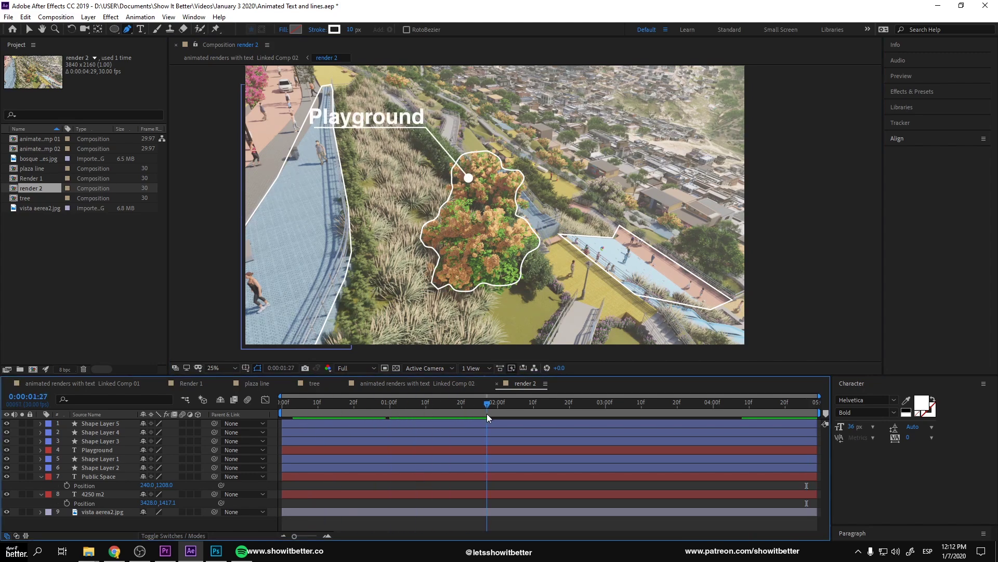
click(40, 423)
click(203, 432)
click(269, 394)
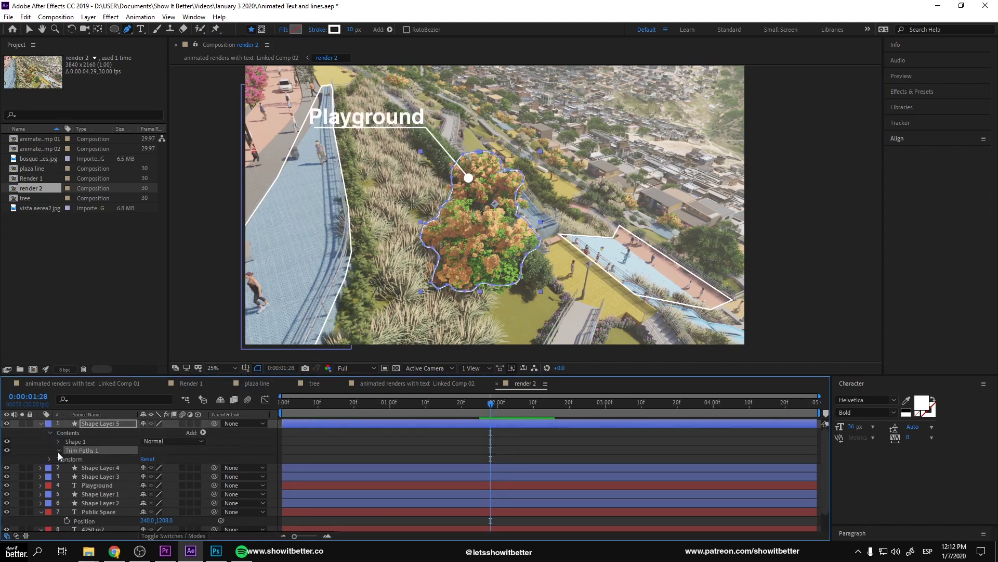
click(58, 450)
click(76, 459)
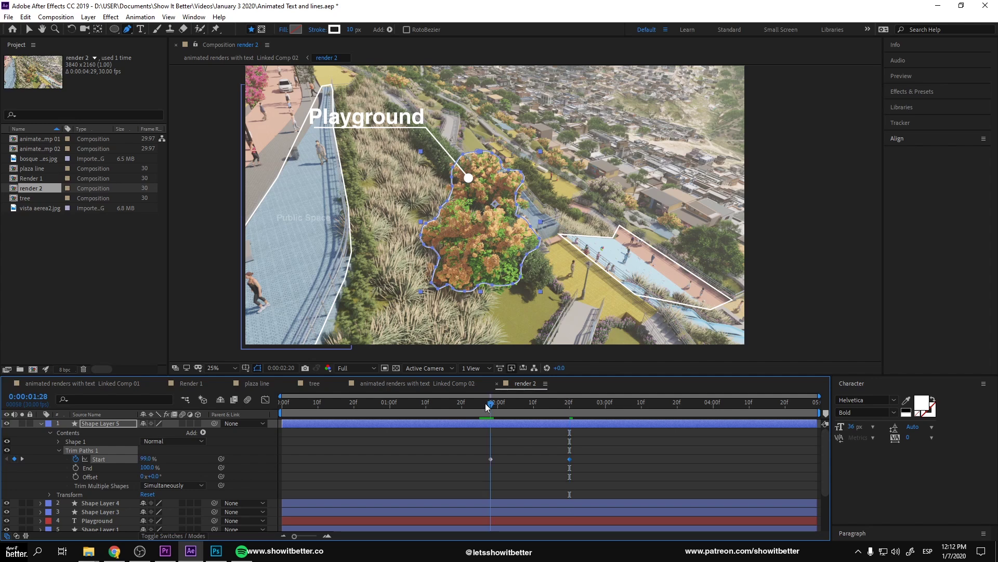
key(space)
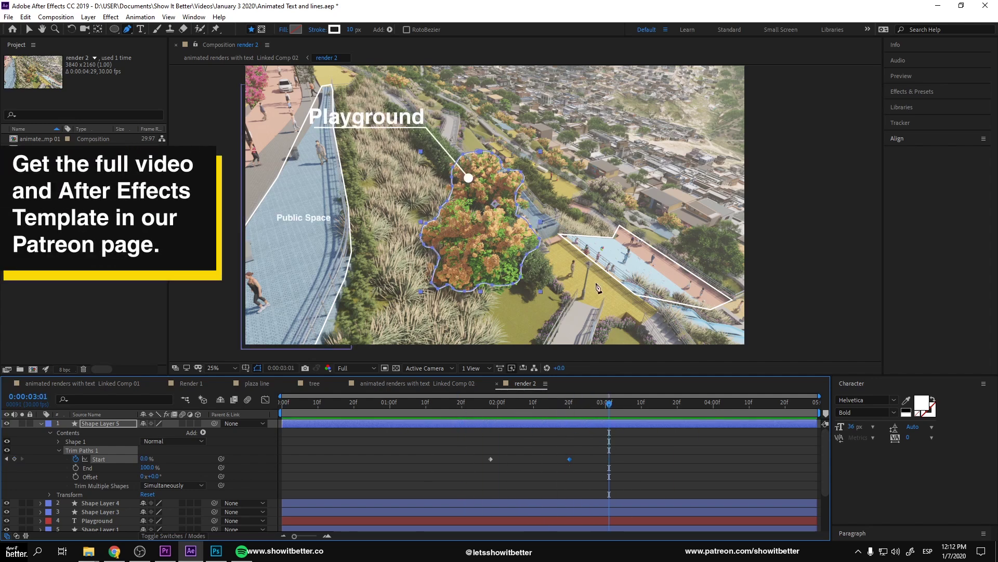
Add Trim Paths to the plaza outline, Shape Layer 4, keyframe Start from 0:00:03:01 down to 0% at 0:00:03:21, and preview.
scroll(78, 463, down, 2)
click(40, 464)
click(50, 473)
click(203, 473)
click(270, 435)
click(59, 491)
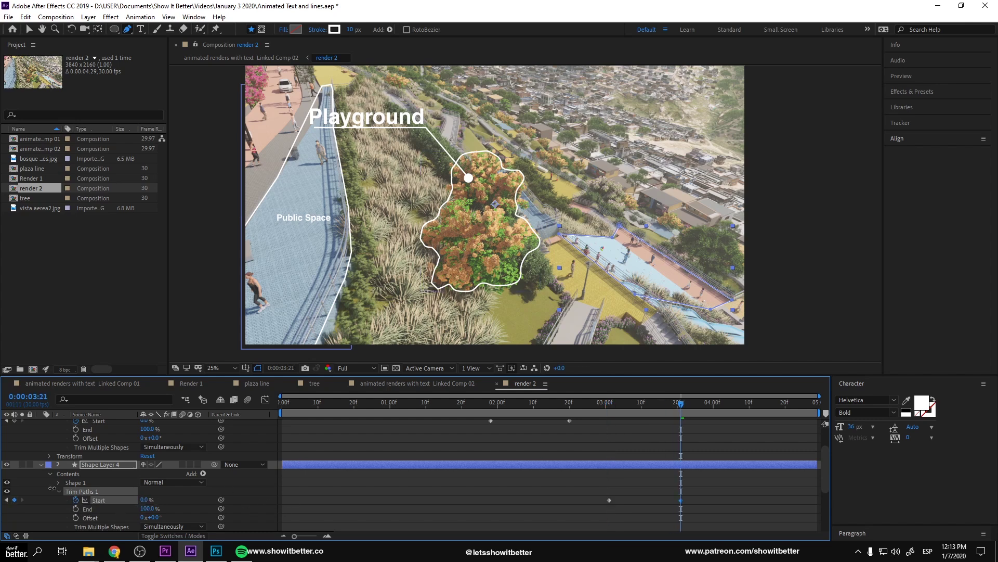
key(space)
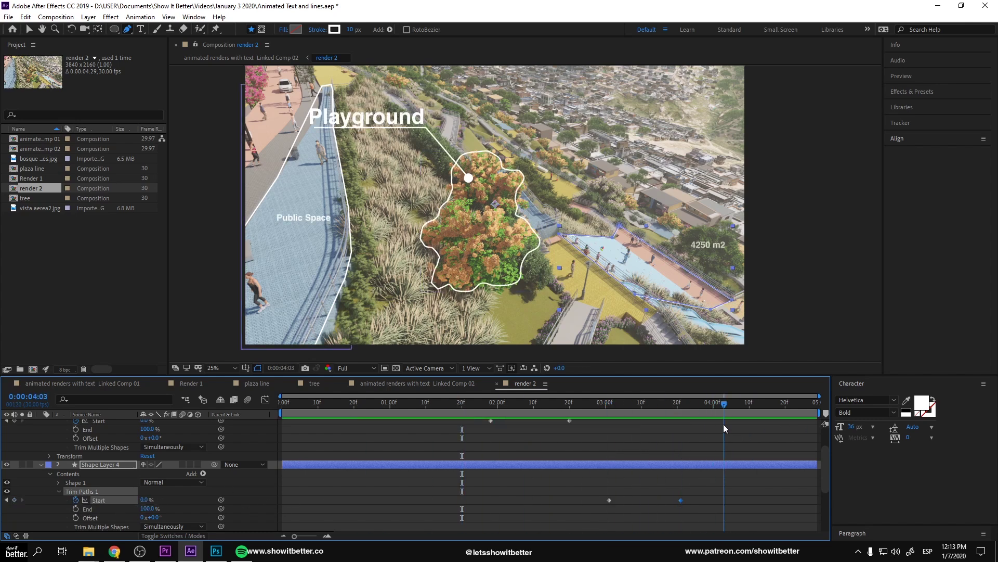
Add Trim Paths to the blue public space outline, Shape Layer 3, expand its settings and preview the animation.
scroll(364, 452, down, 3)
click(124, 464)
click(40, 464)
click(203, 473)
click(244, 414)
click(59, 491)
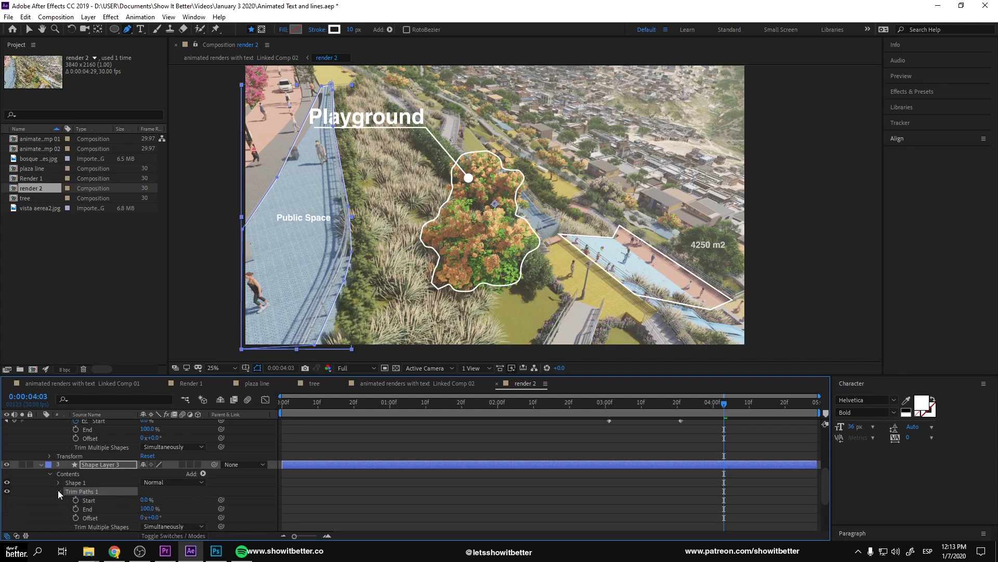
key(space)
In animated renders with text Linked Comp 02, keyframe the render 2 layer's scale from 50% at 0:00:00:00 to the clip's end, and preview it.
click(397, 384)
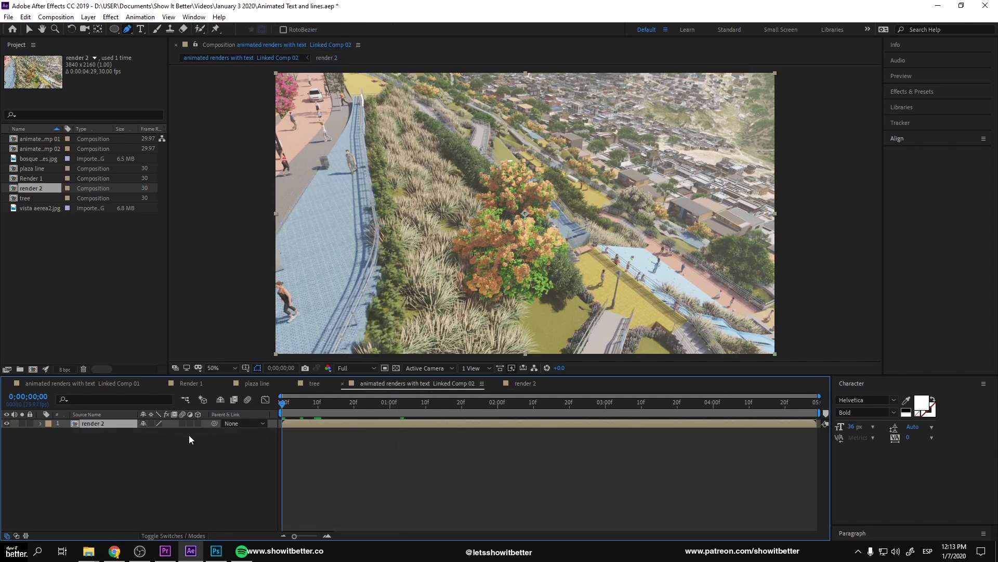
key(Return)
key(space)
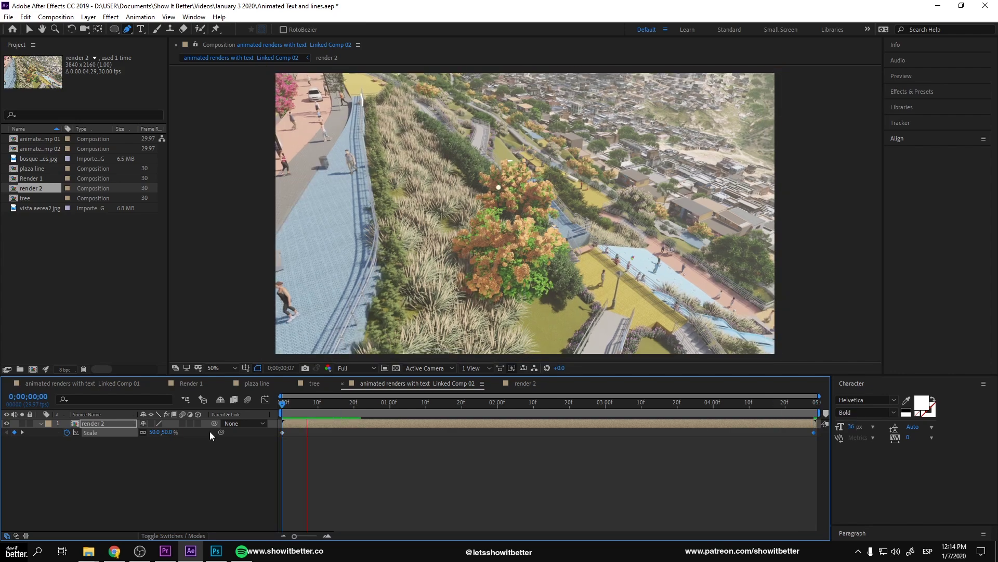
click(315, 406)
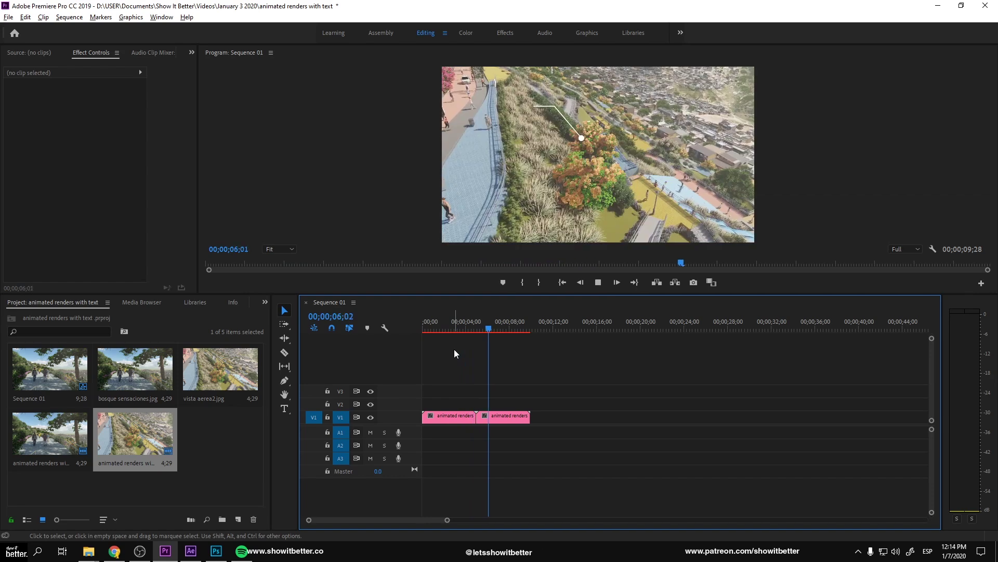
Switch to Premiere Pro, return to the start of Sequence 01 and export it as a video named Animated text and lines.
key(Home)
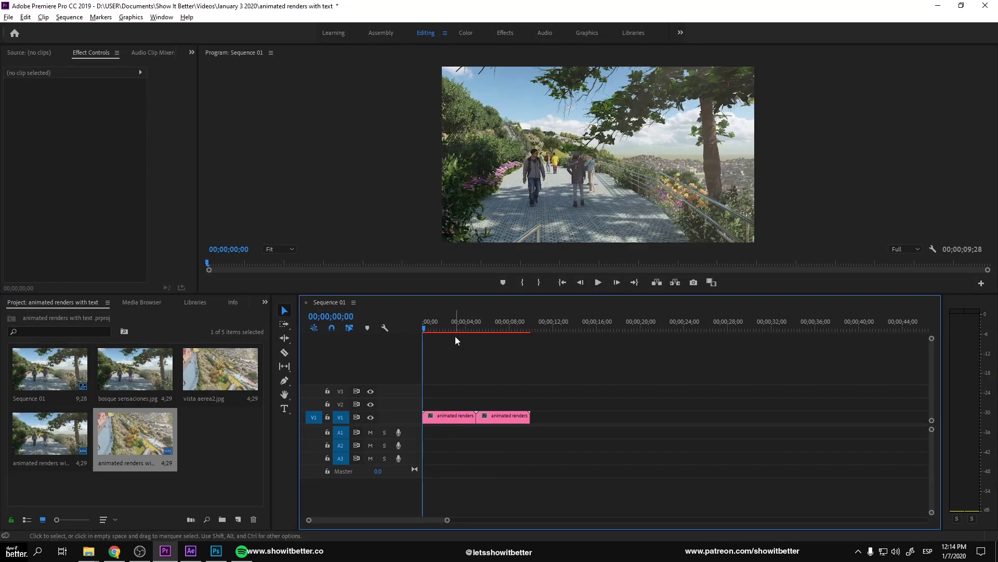
key(ctrl+m)
click(676, 133)
text(Animated text and lines)
click(604, 294)
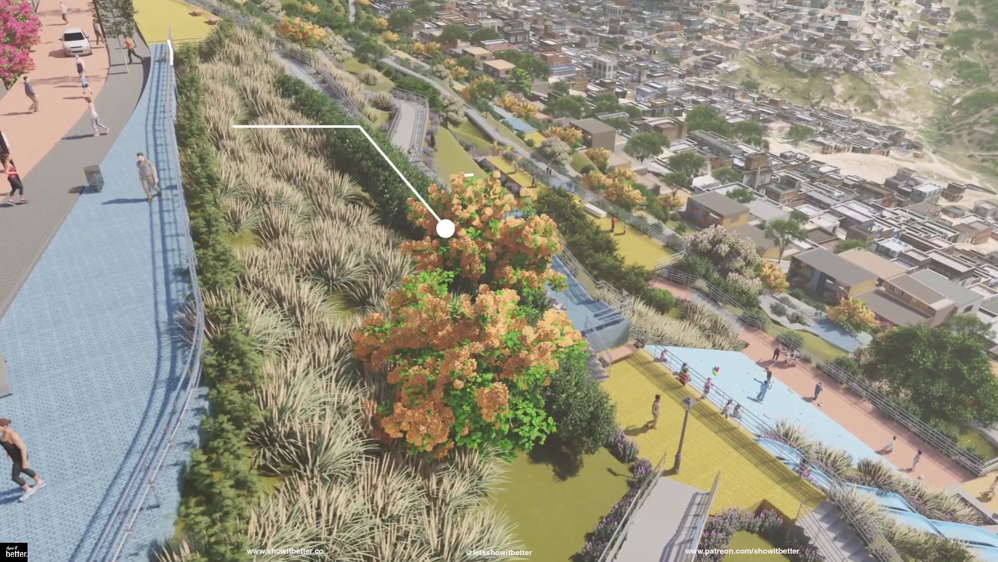
Play the exported video full screen to review both animated renders, and leave full screen at the end.
mouse_move(732, 395)
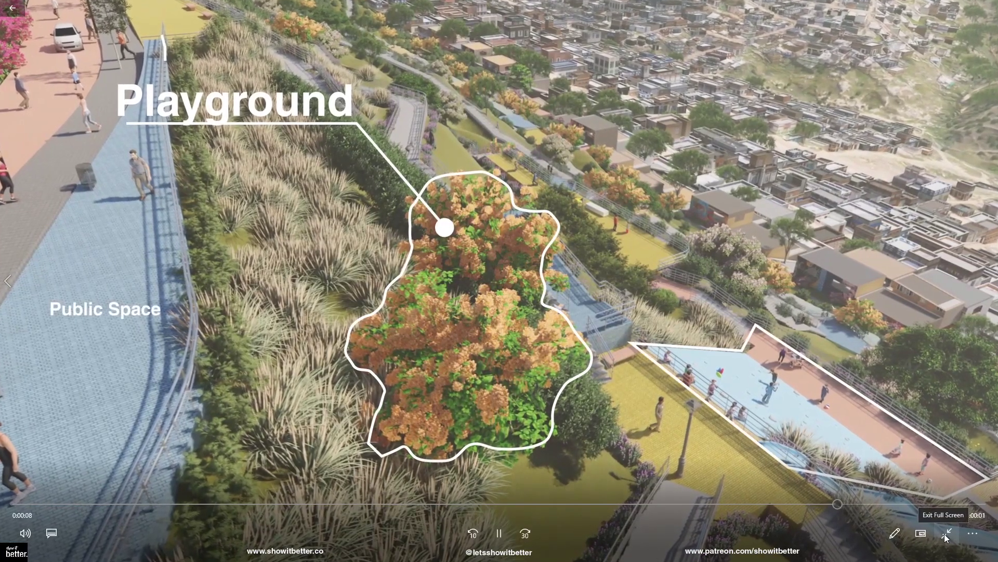
click(944, 534)
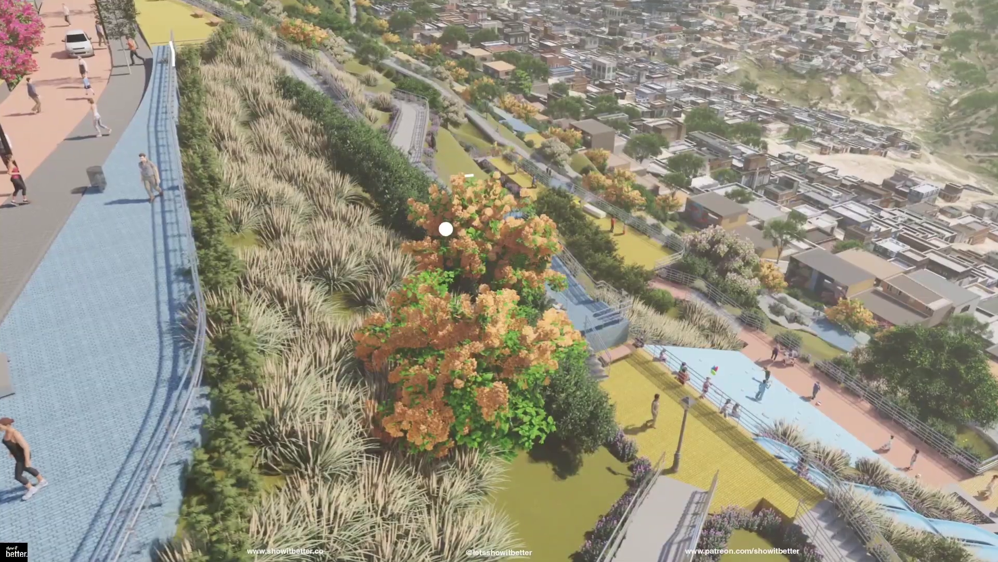
click(943, 530)
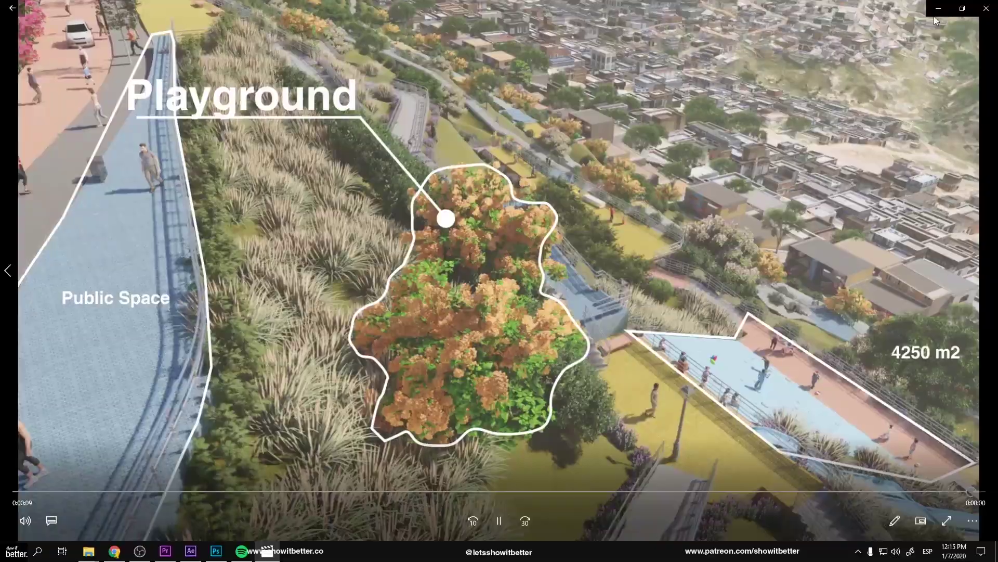
double_click(925, 444)
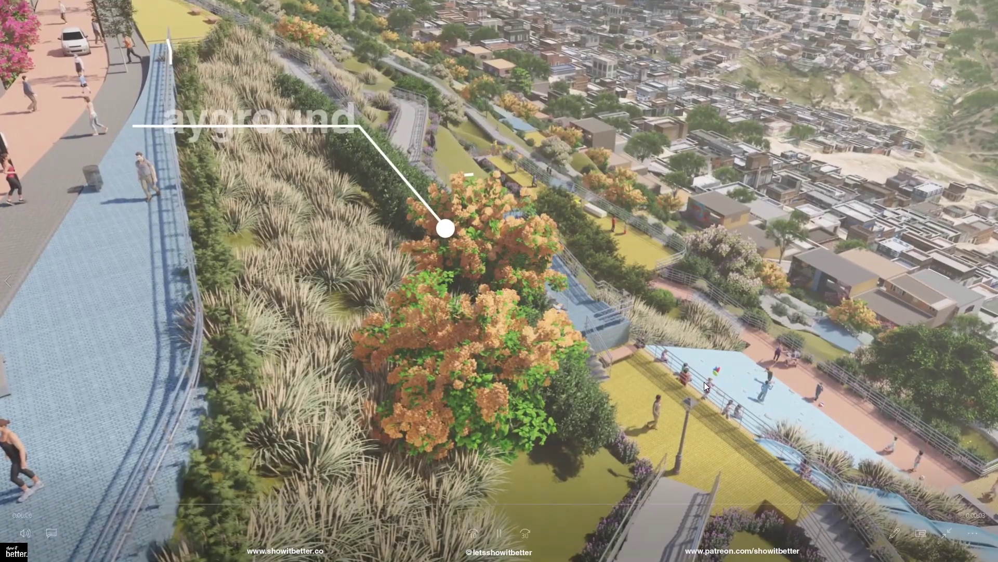
mouse_move(885, 517)
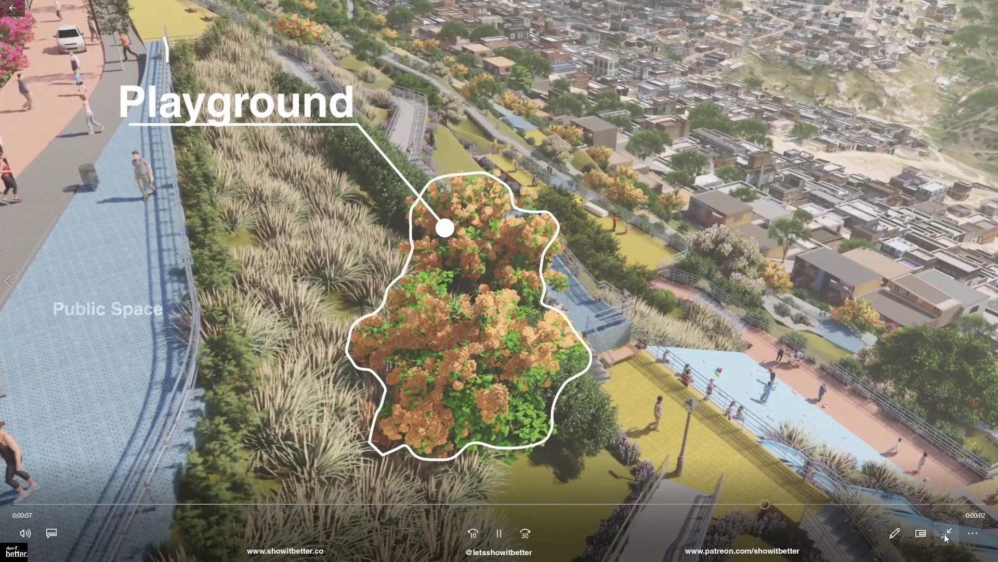
click(944, 533)
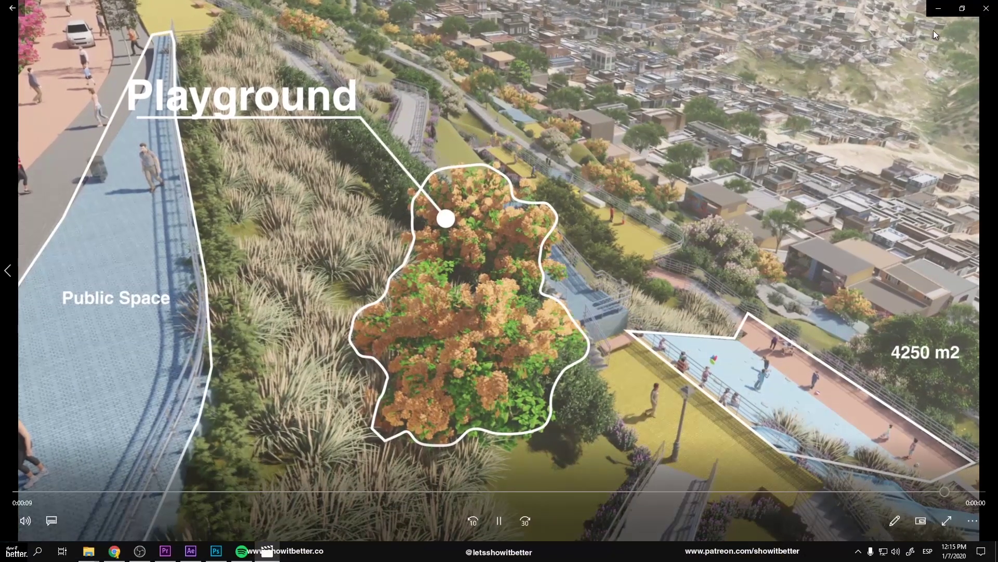